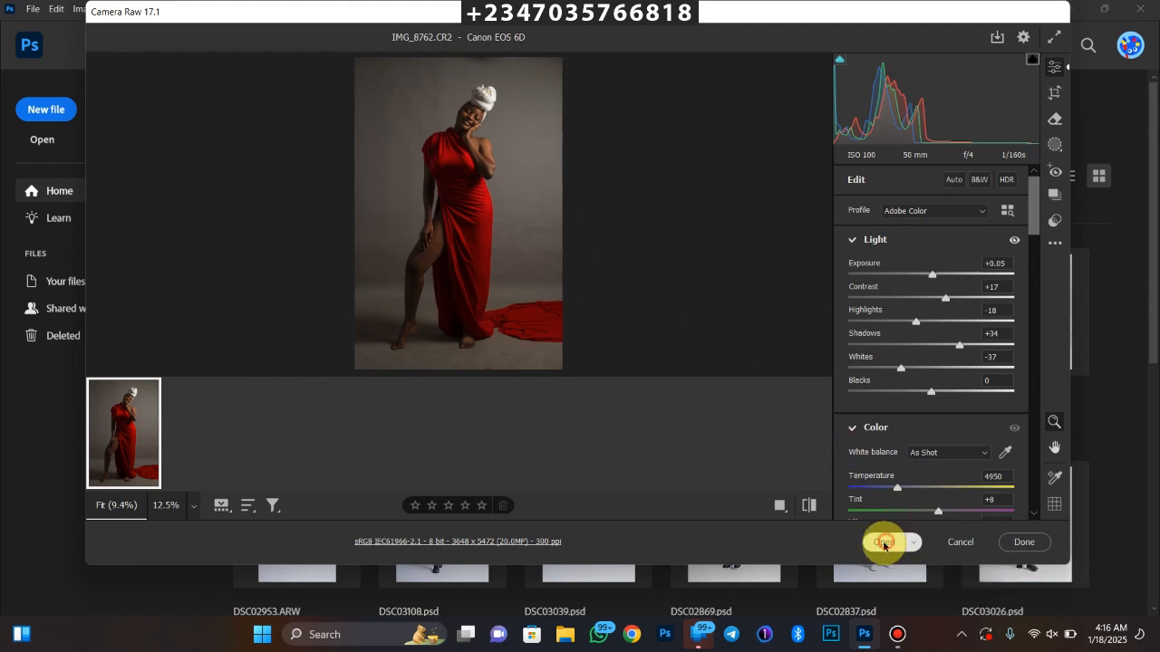
Open the raw photo IMG_8762.CR2 from Camera Raw in the main editor and show its layers
click(883, 542)
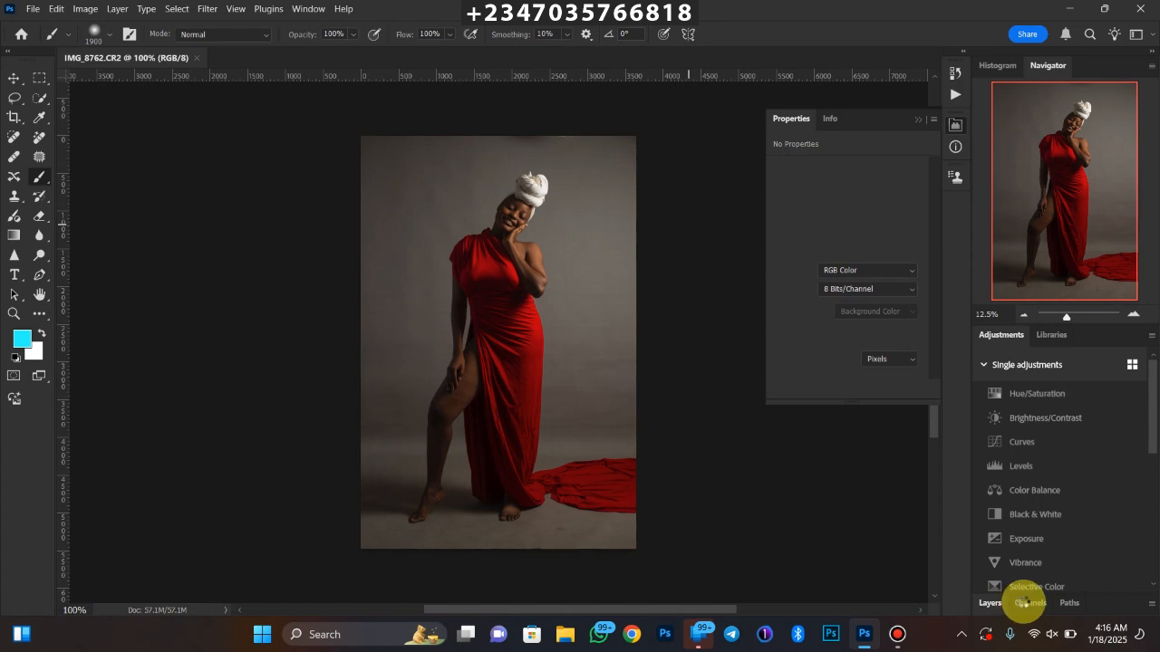
click(1029, 600)
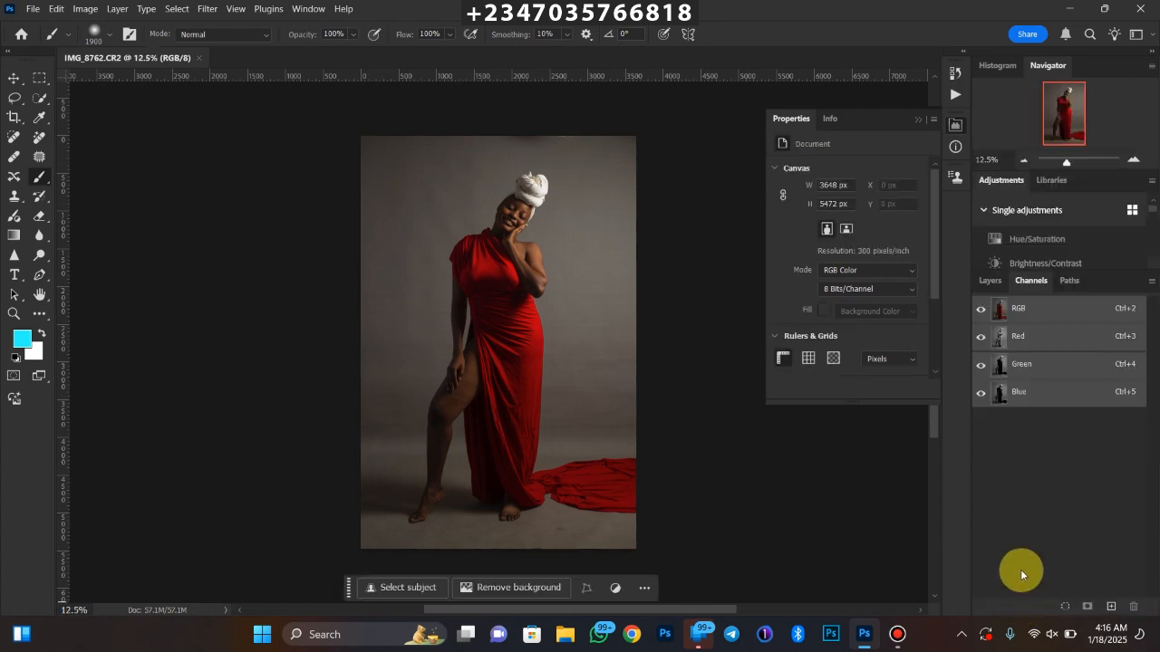
click(990, 281)
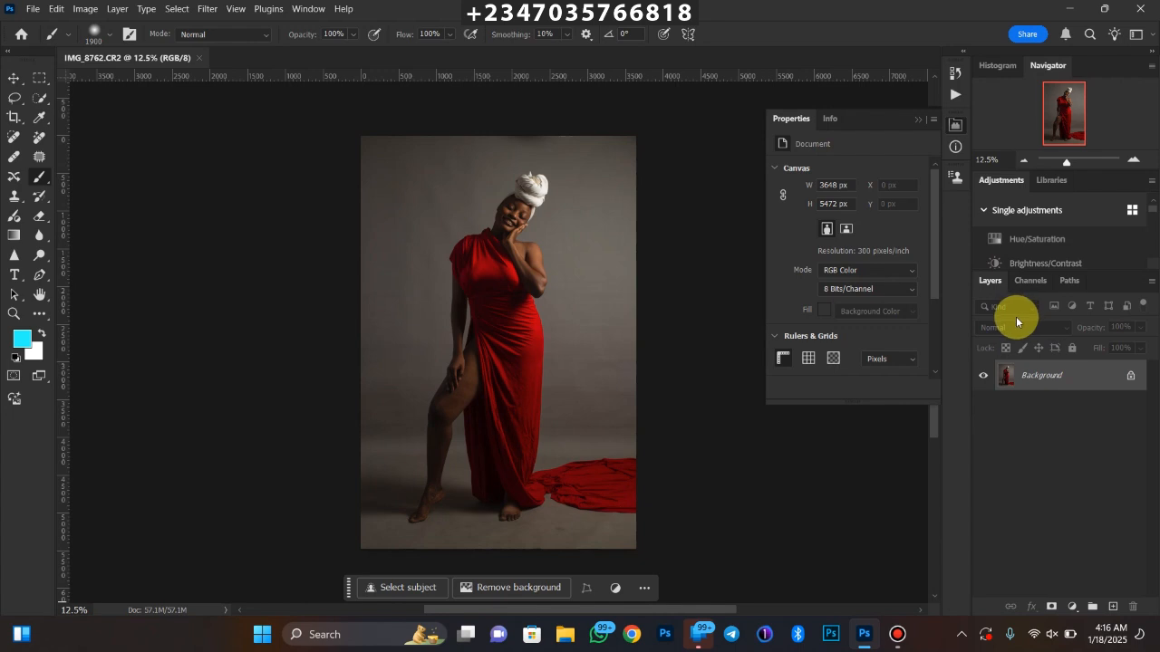
Extend the canvas beyond the photo on all sides at a 4:5 (8:10) crop ratio, to about 4798 × 5998 px
key(ctrl+minus)
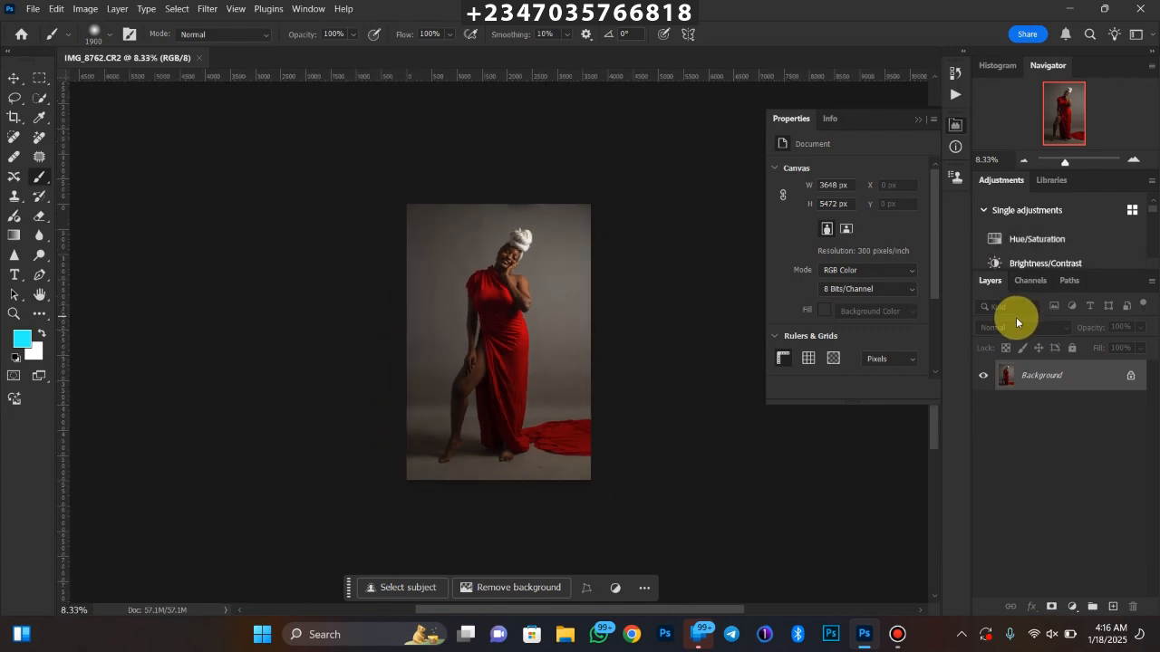
key(ctrl+plus)
key(ctrl+minus)
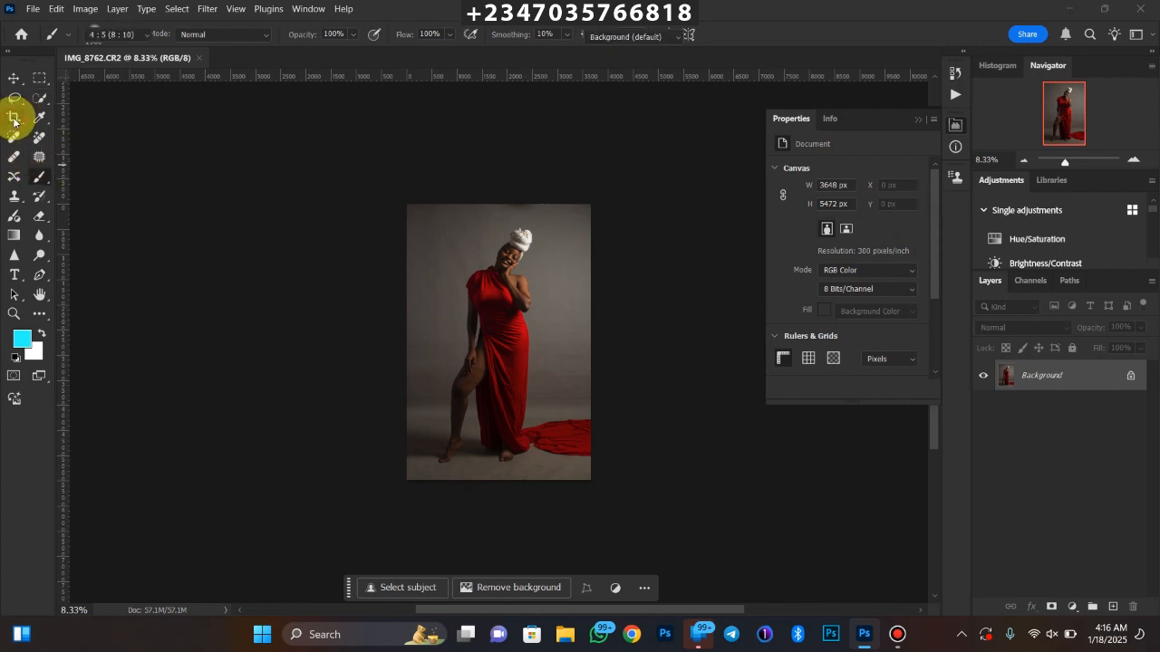
drag(13, 116, 76, 114)
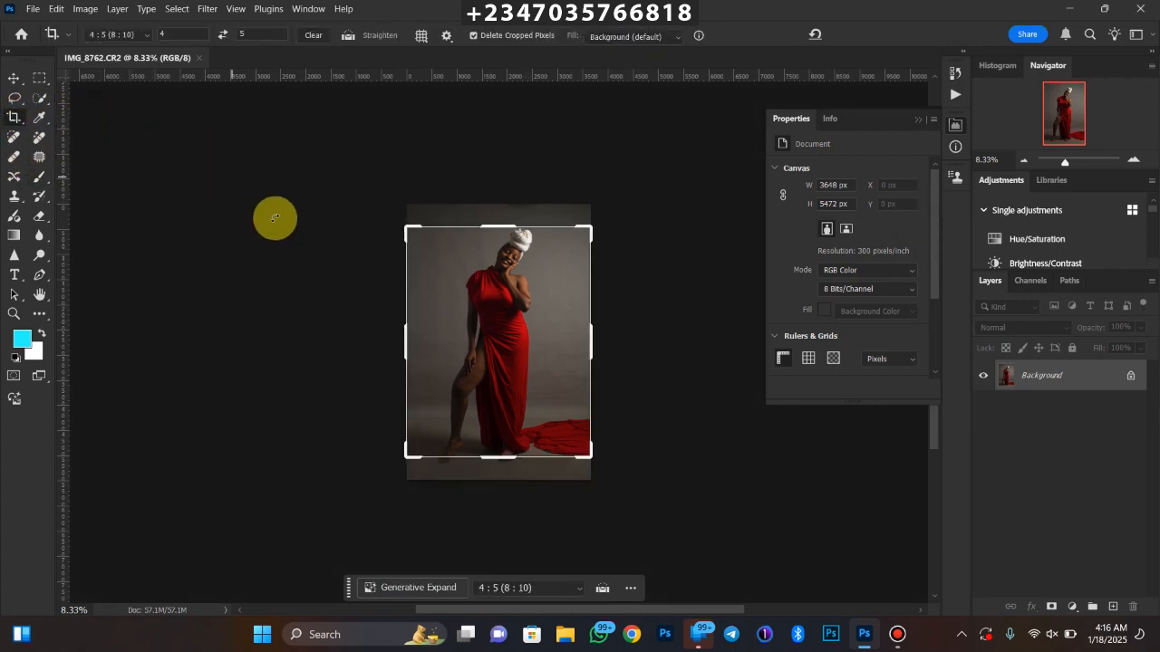
drag(500, 459, 503, 473)
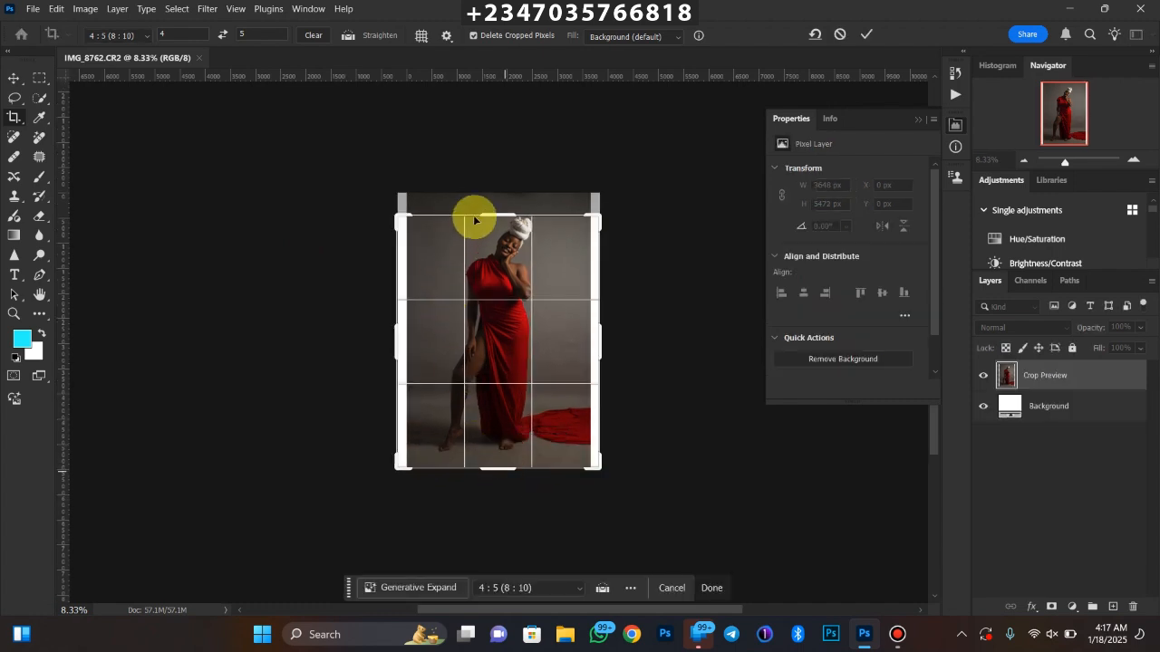
drag(487, 202, 491, 192)
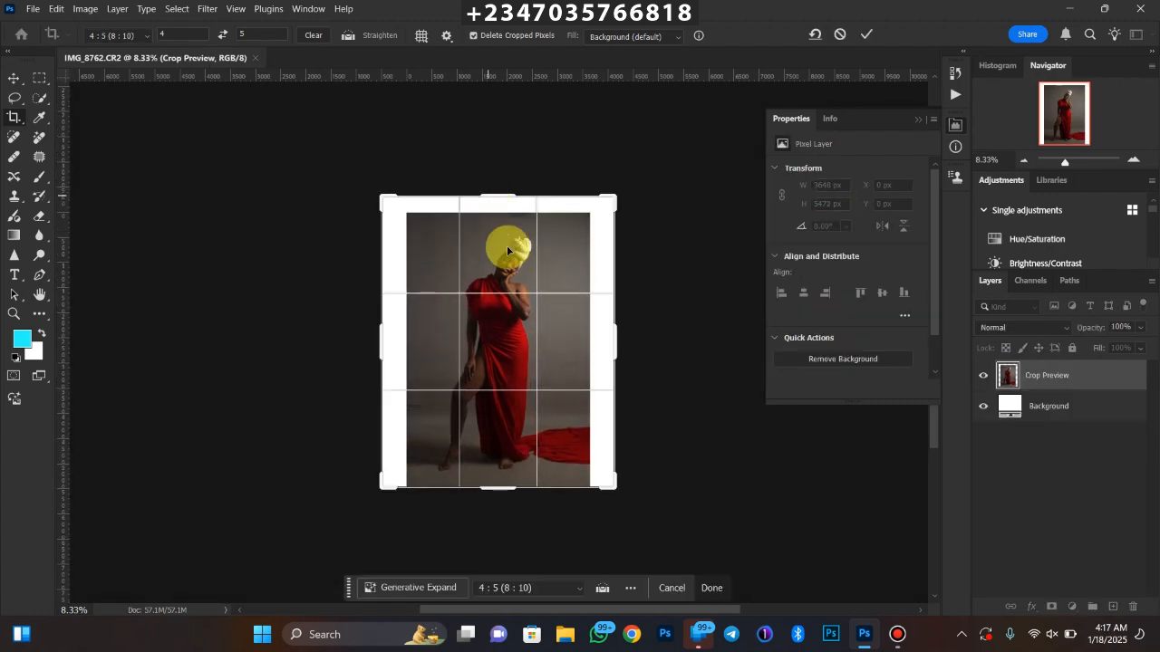
drag(498, 490, 498, 496)
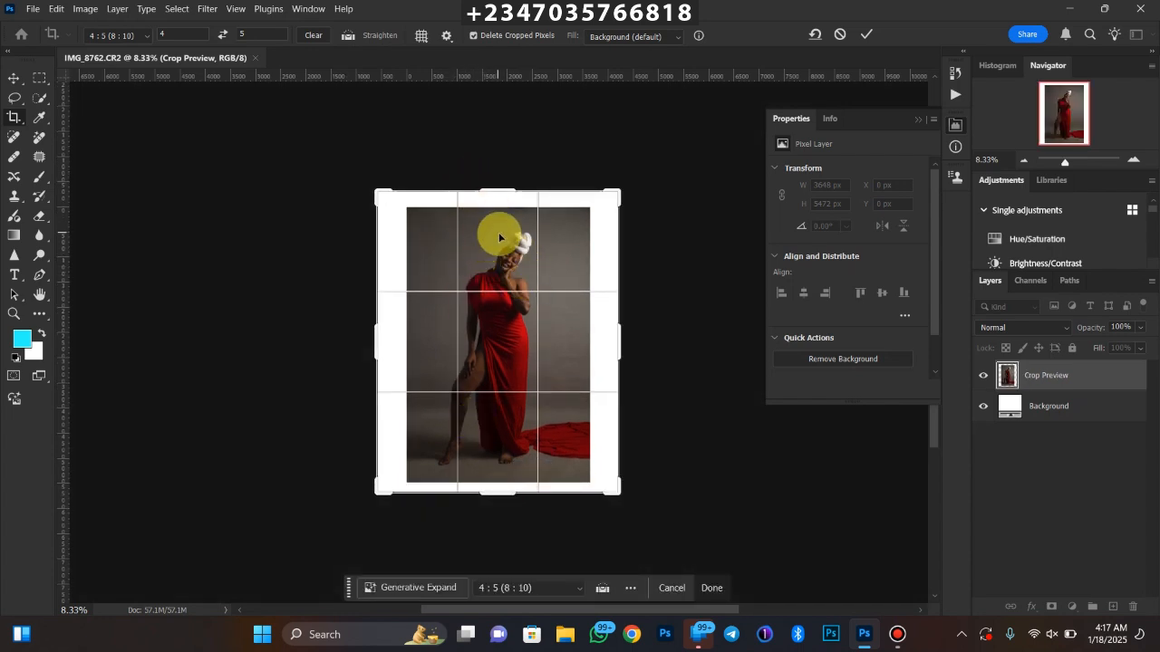
key(Return)
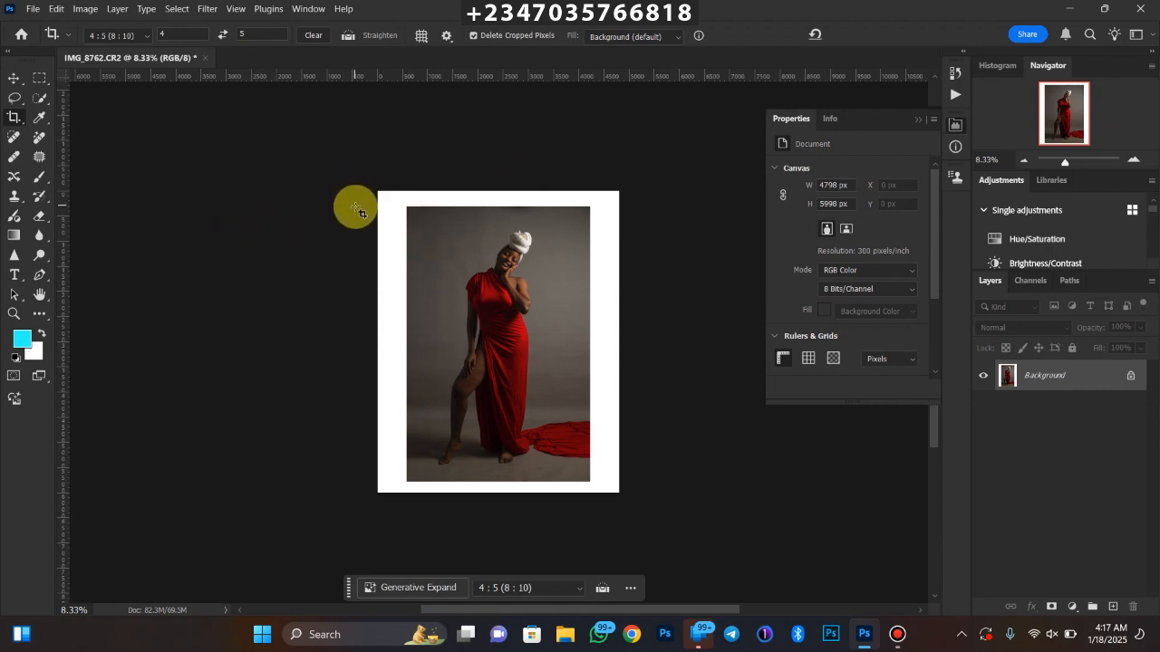
Select the white border on all four sides with rectangular marquees that slightly overlap the photo's edges
click(39, 78)
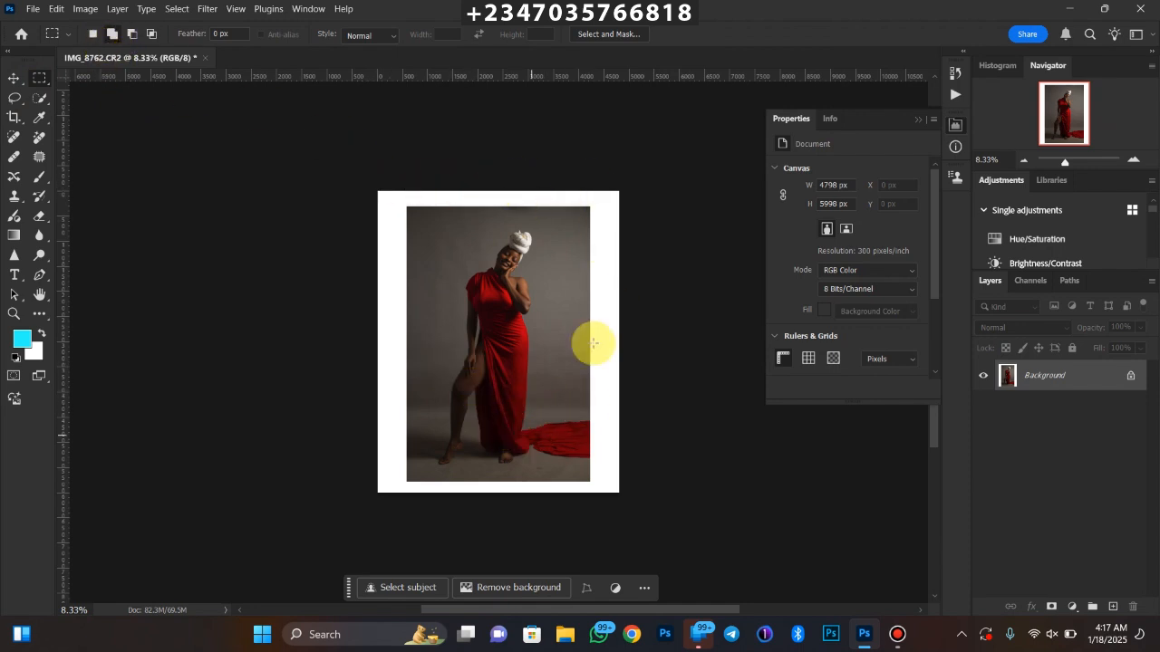
drag(360, 178, 509, 214)
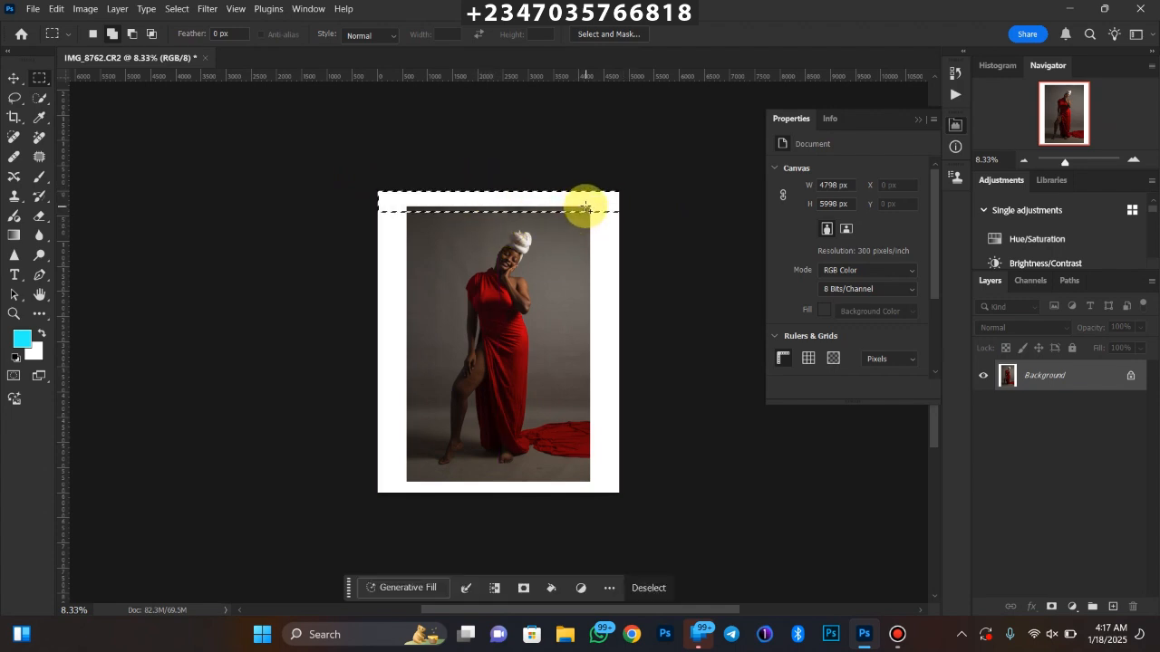
drag(586, 209, 736, 508)
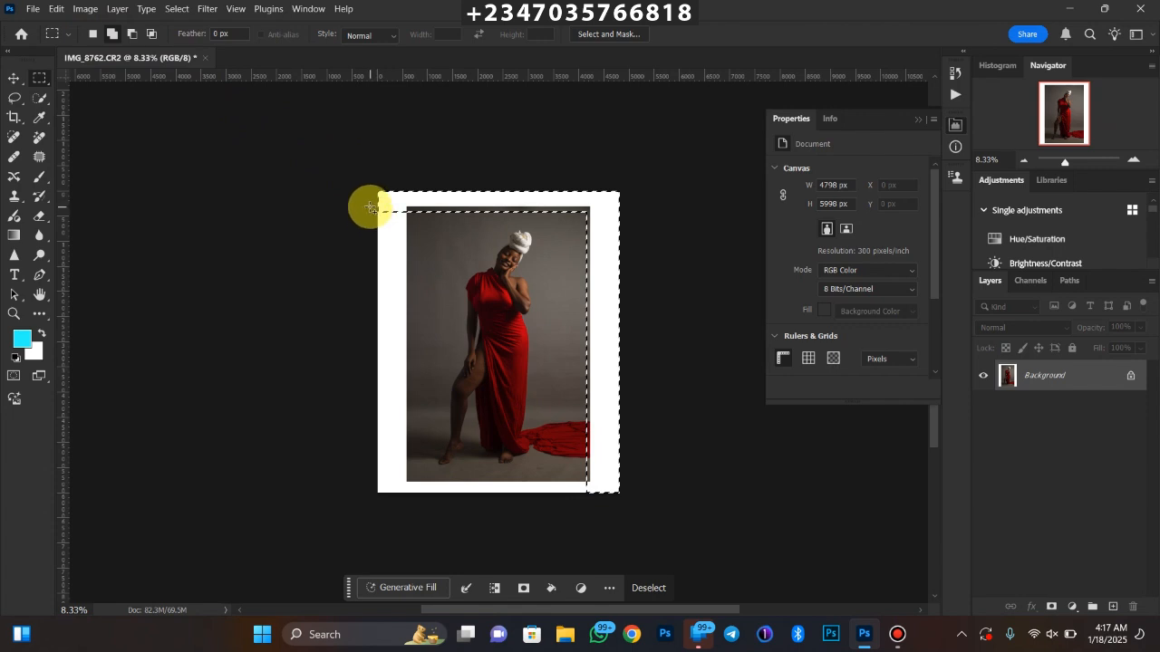
drag(371, 207, 543, 469)
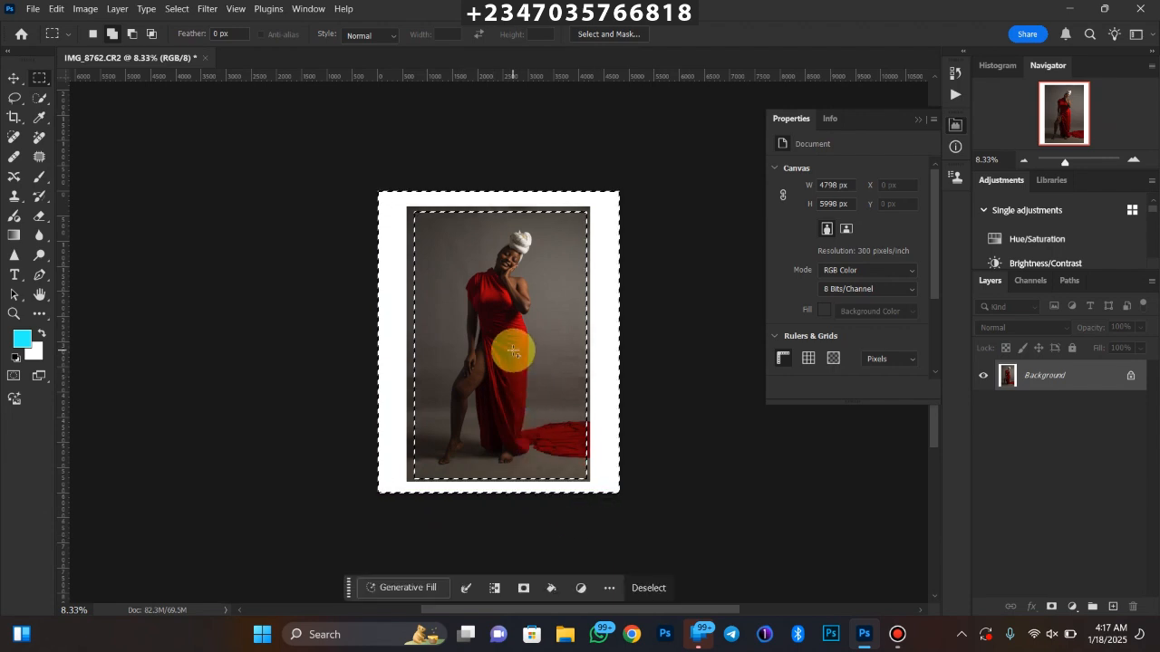
Fill the selected border with Content-Aware contents at 100% opacity in Normal mode and clear the selection
right_click(501, 341)
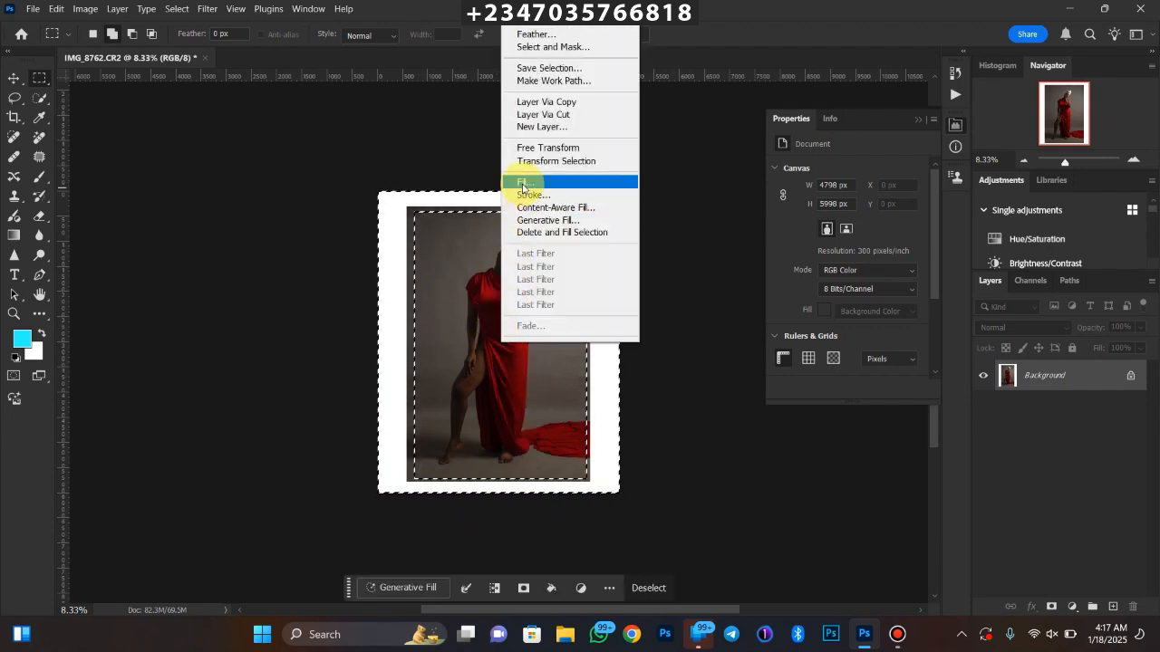
click(524, 182)
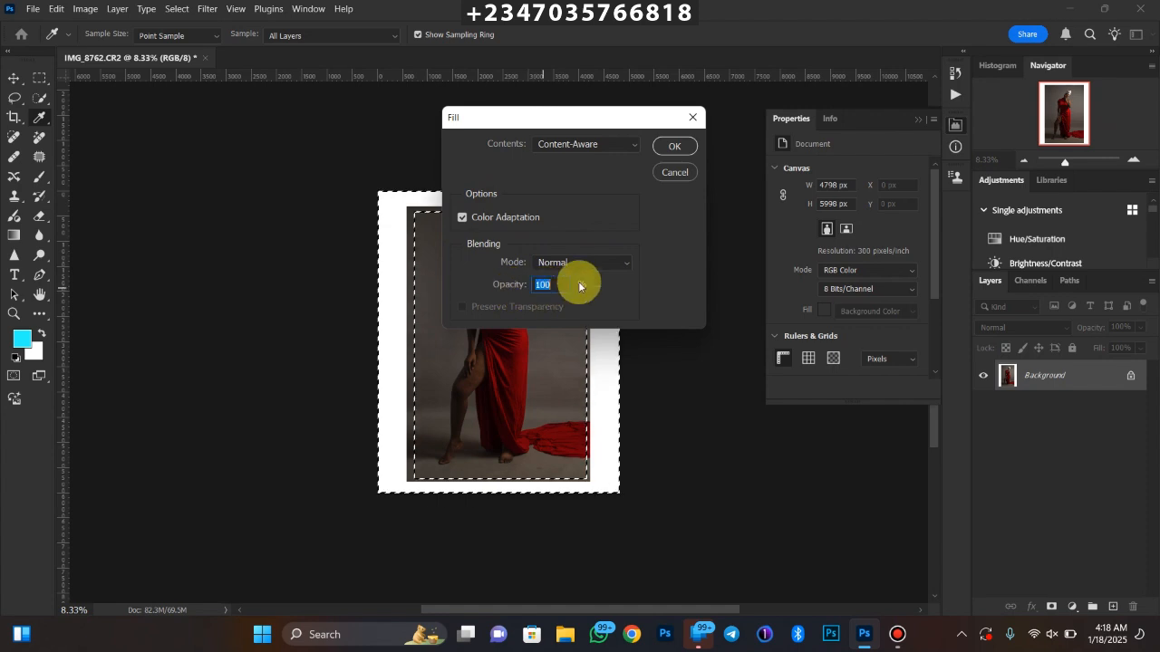
click(674, 147)
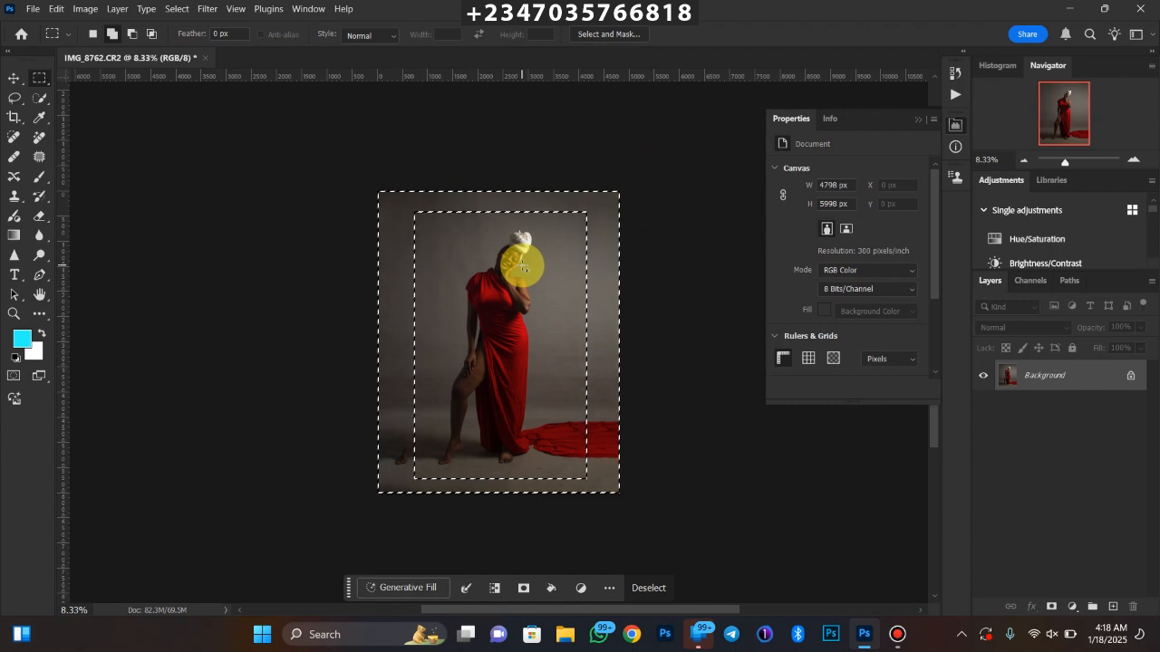
scroll(524, 269, up, 1)
key(ctrl+plus)
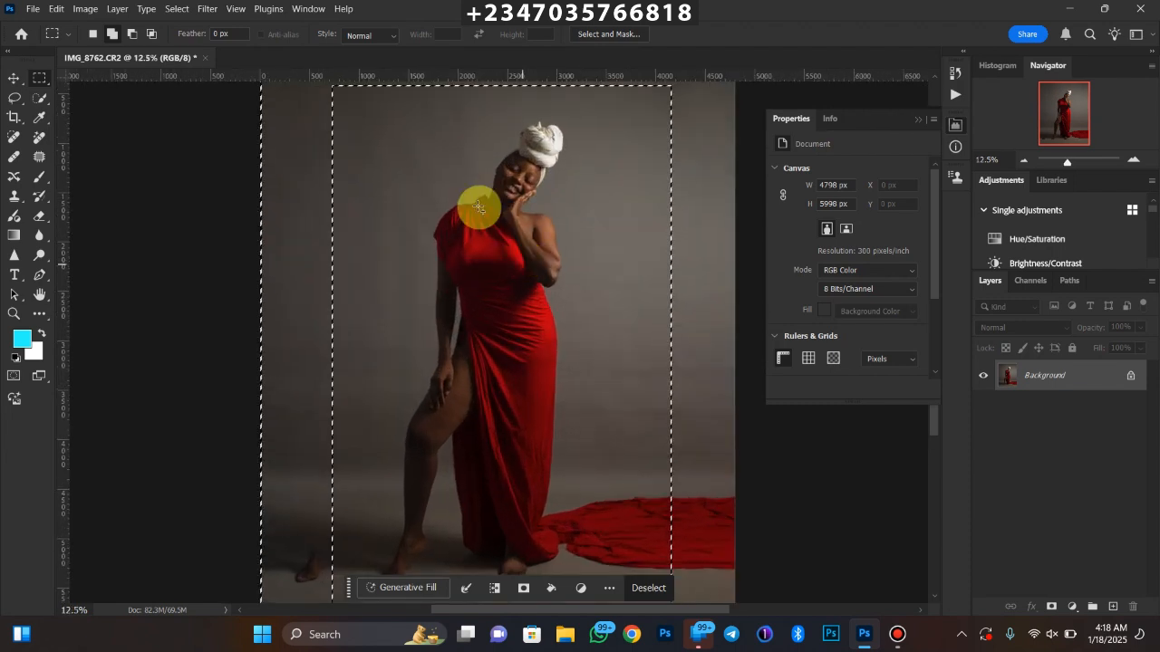
drag(502, 205, 521, 155)
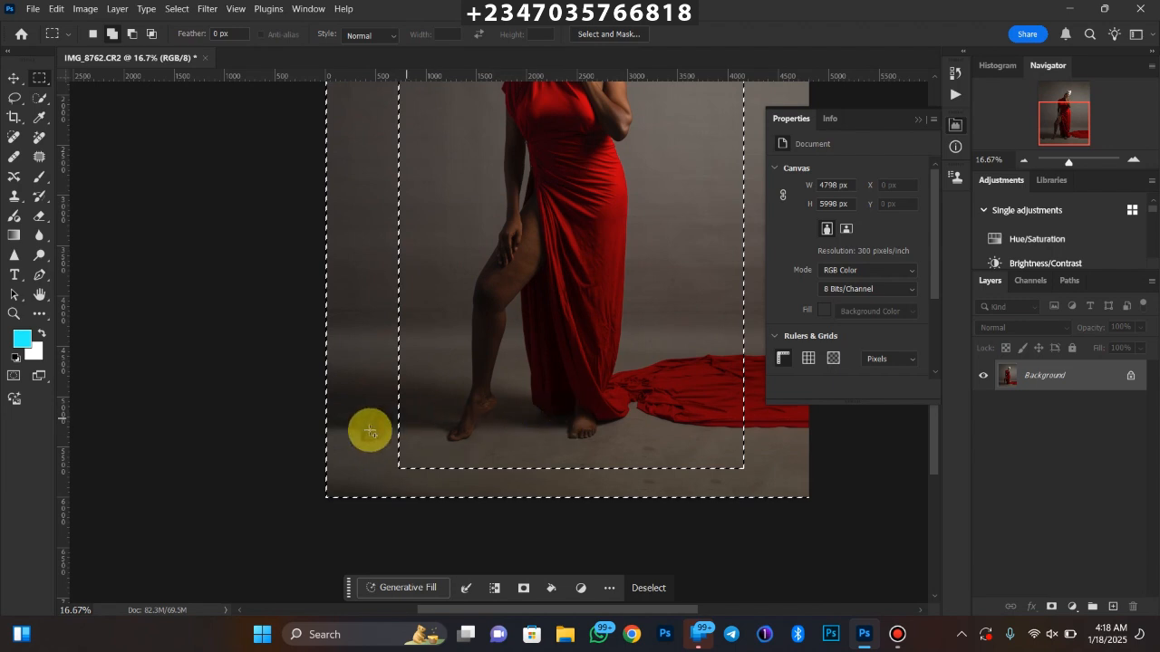
click(488, 379)
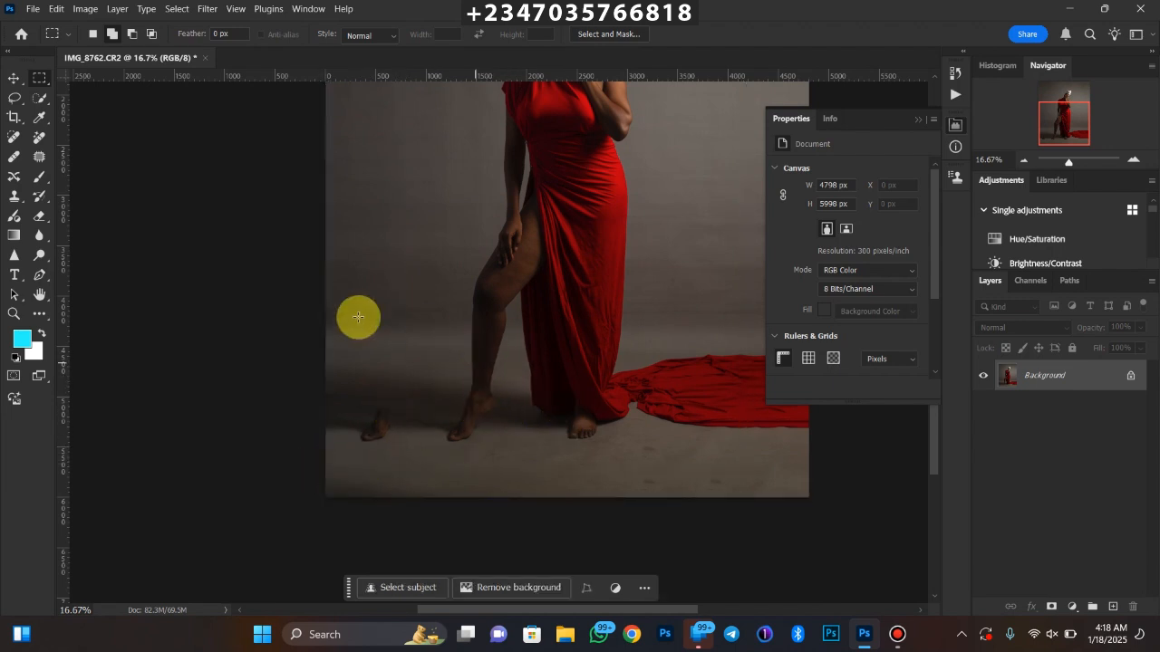
Remove the stray duplicated foot beside the woman by patching it with clean floor, and clear the selection
click(39, 156)
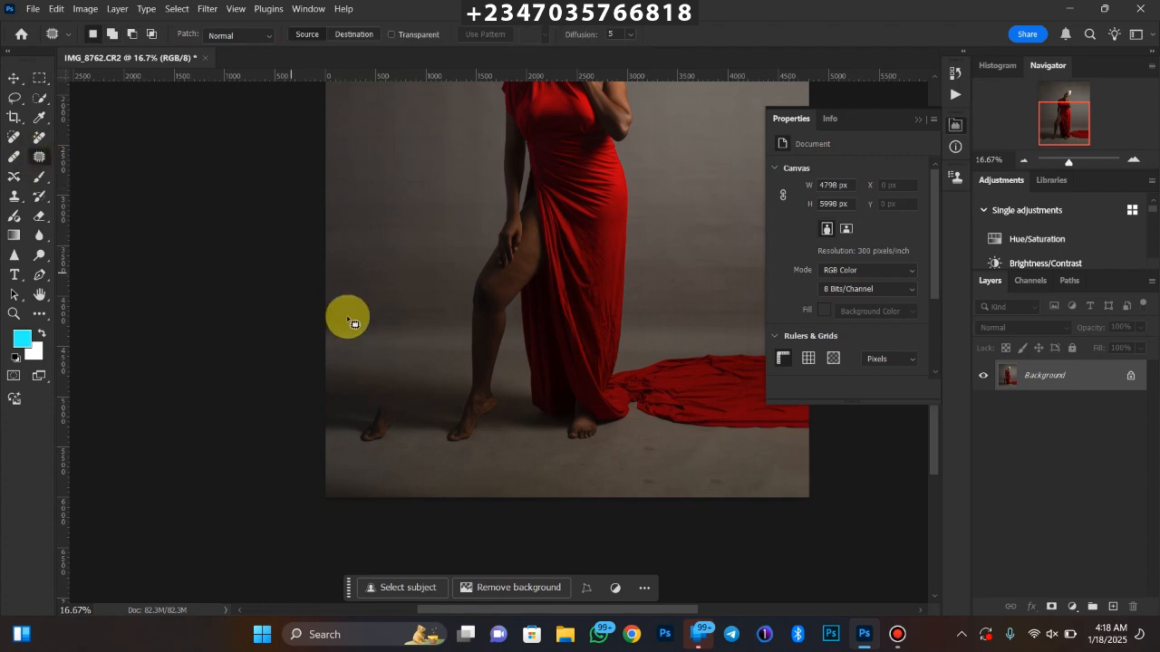
mouse_move(377, 417)
mouse_down()
mouse_move(378, 399)
mouse_move(391, 453)
mouse_move(388, 437)
mouse_move(421, 433)
mouse_up()
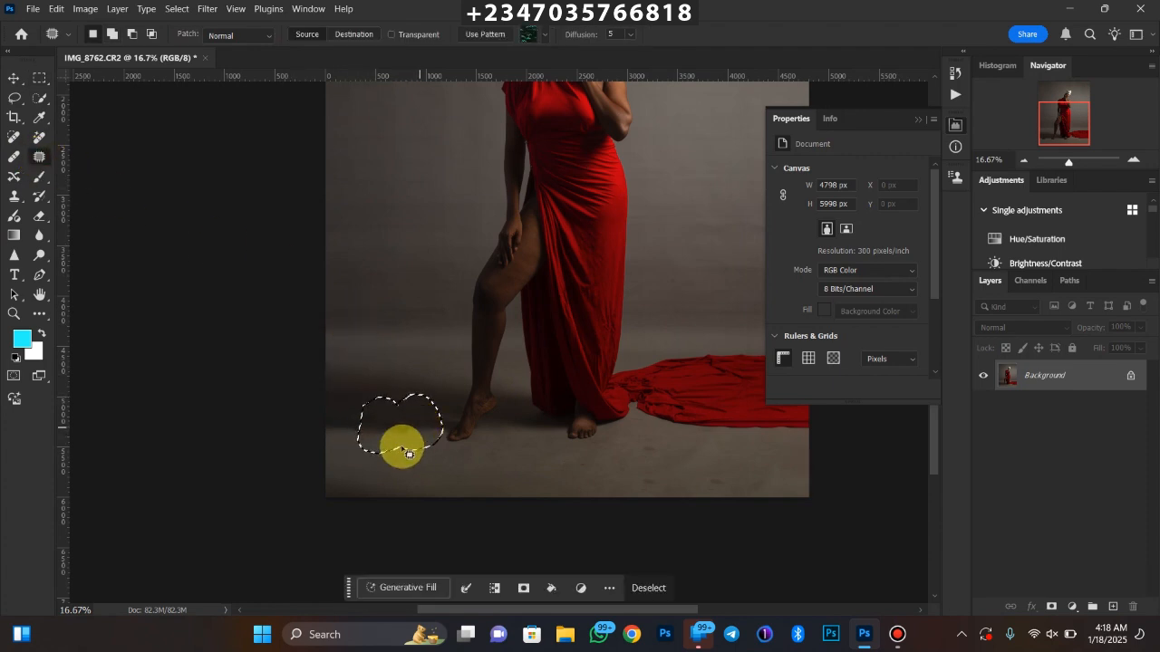
click(378, 453)
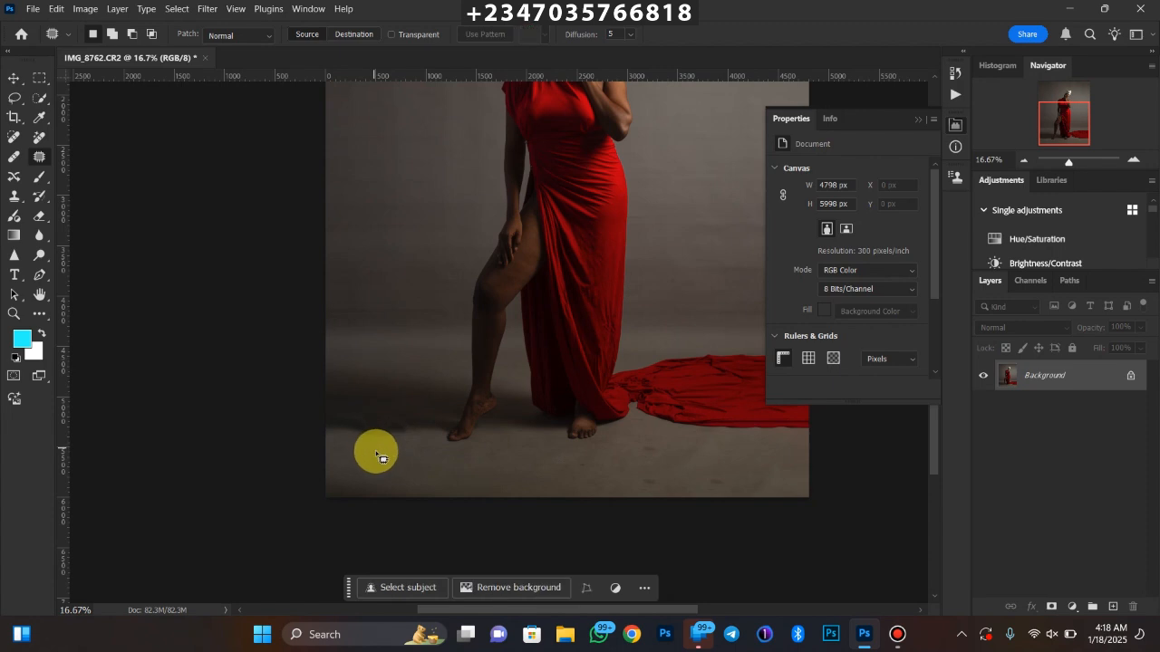
Examine the extended backdrop and the patched floor at several magnifications
key(ctrl+minus)
key(ctrl+minus)
key(ctrl+minus)
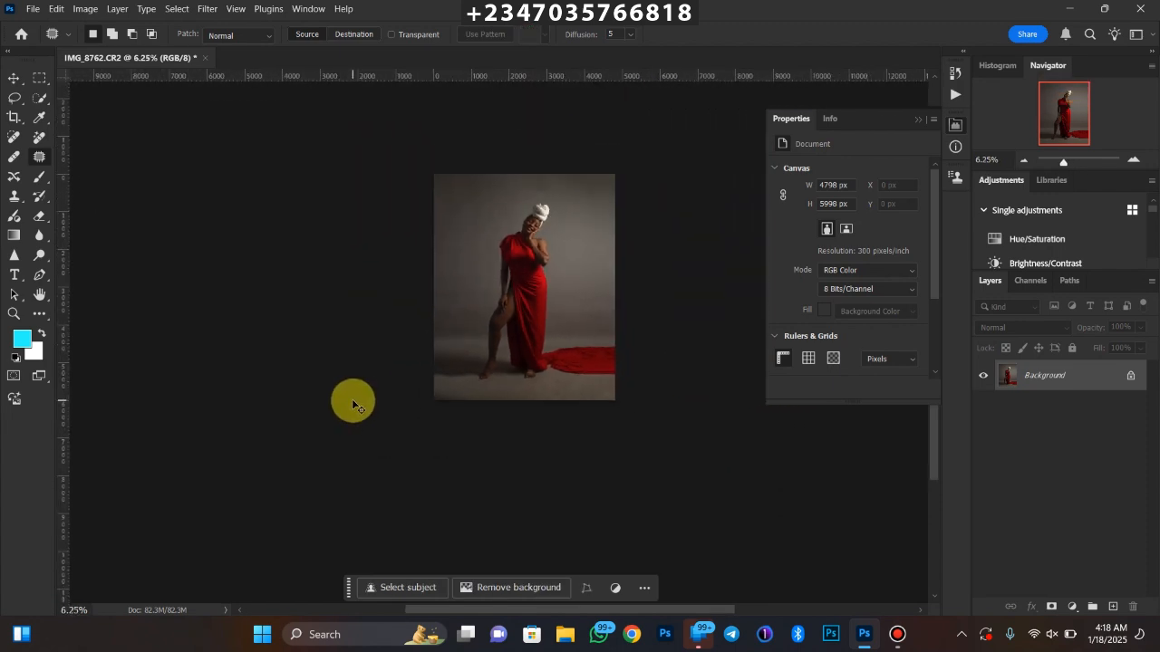
key(ctrl+plus)
key(ctrl+minus)
key(ctrl+plus)
key(ctrl+plus)
key(ctrl+minus)
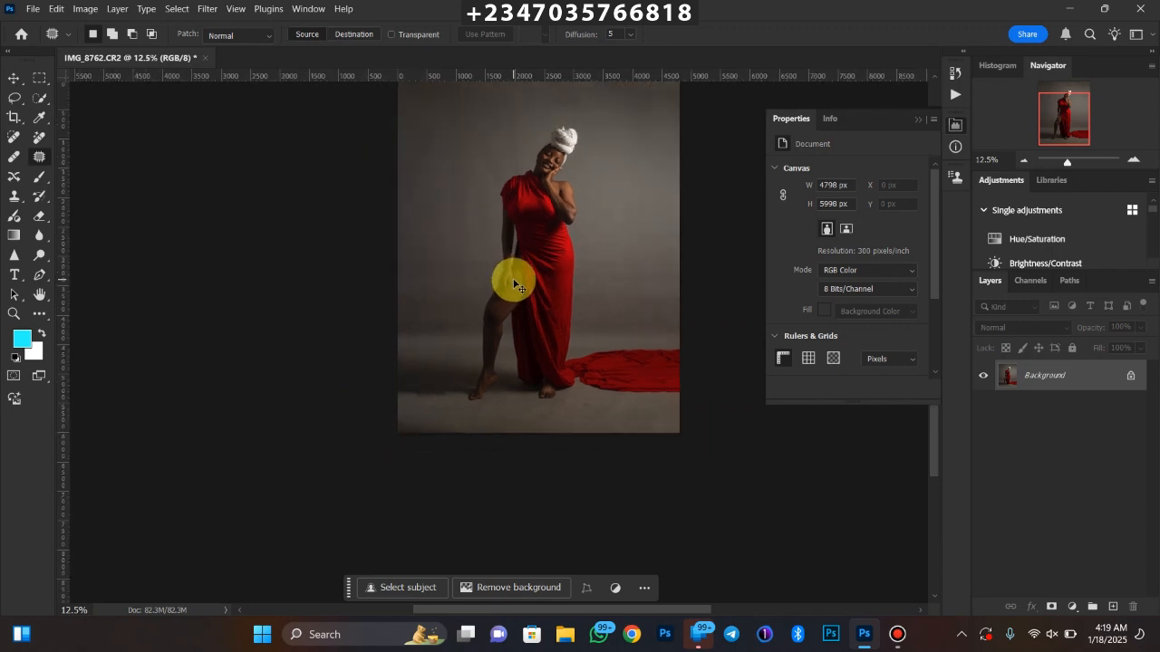
key(ctrl+minus)
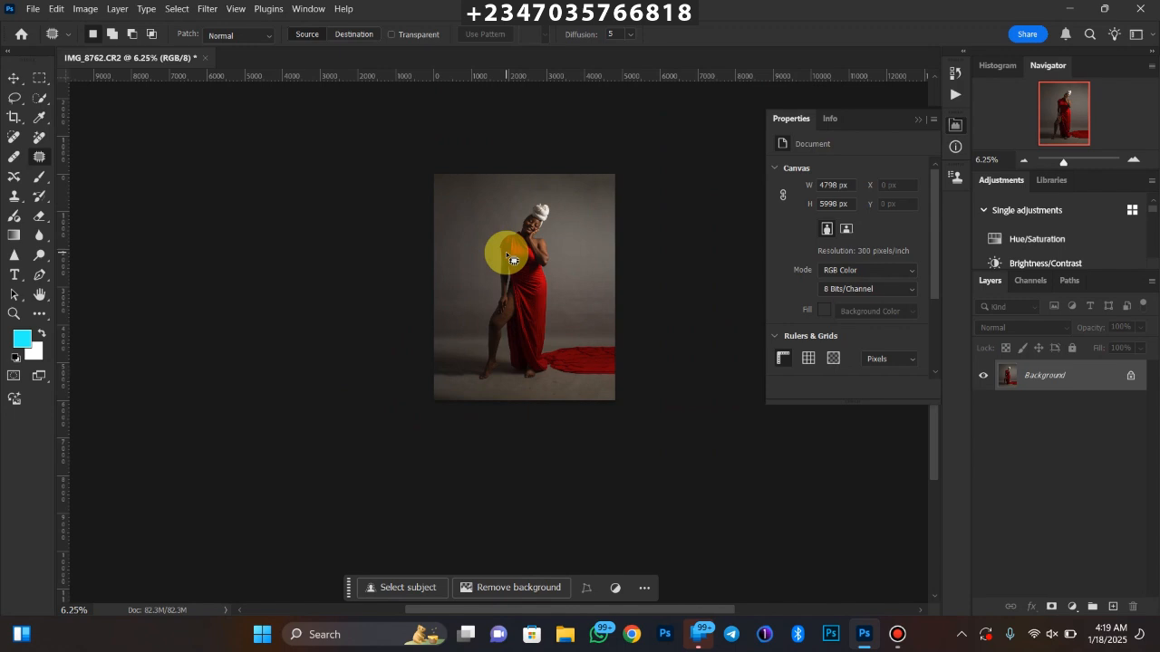
key(ctrl+plus)
key(ctrl+plus)
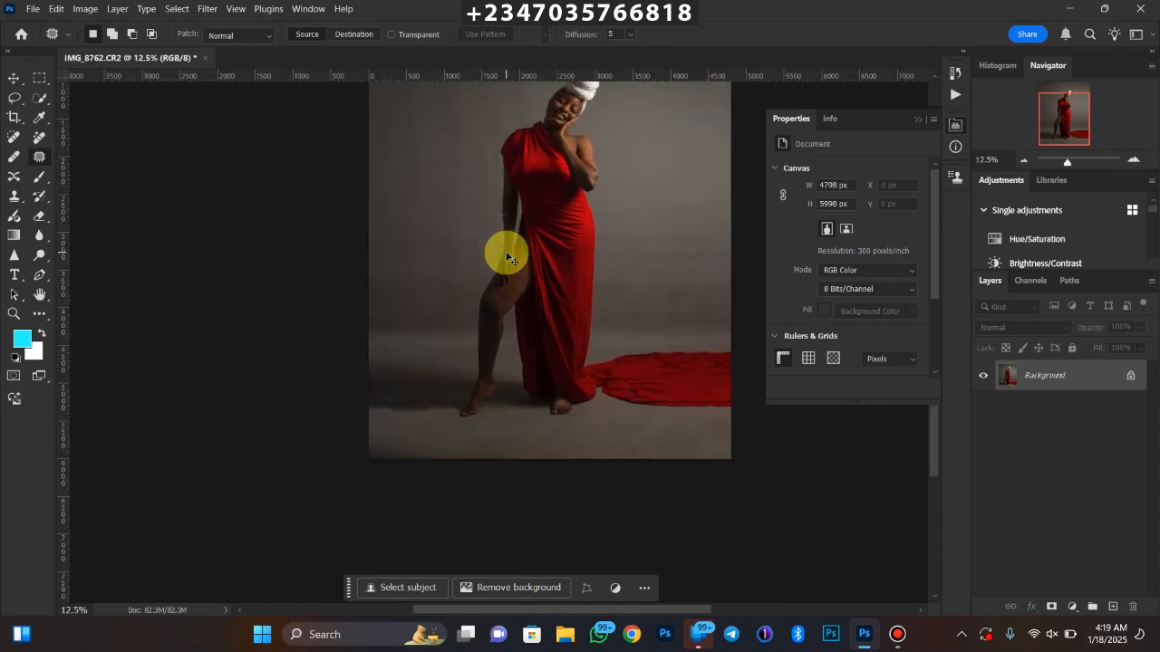
key(ctrl+minus)
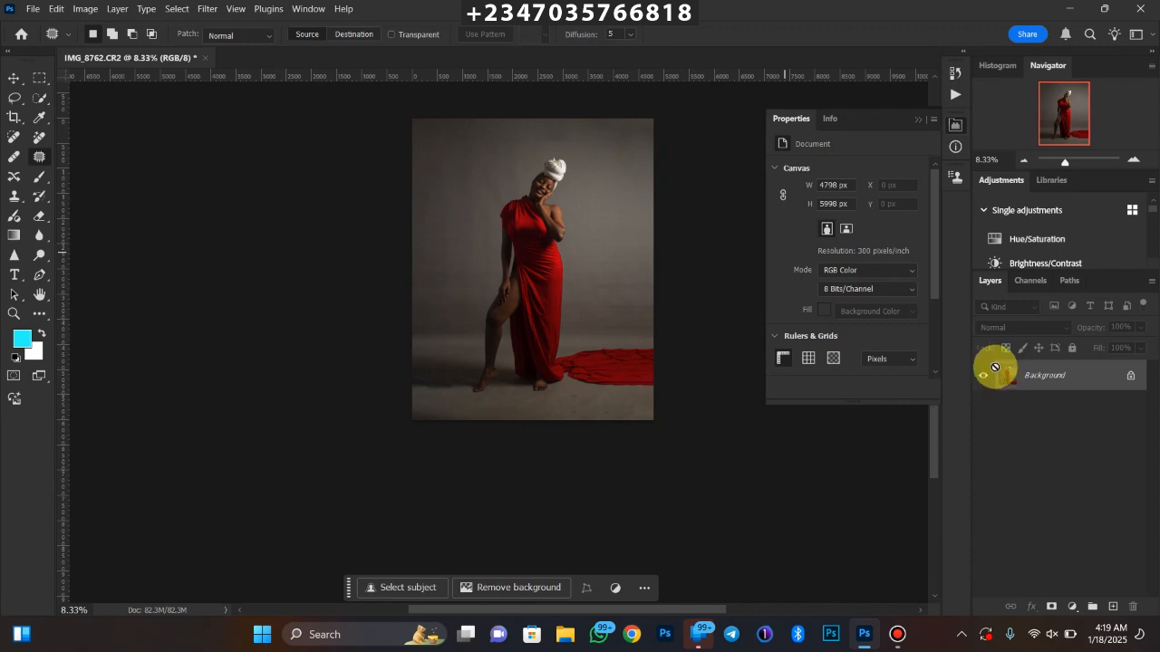
Duplicate the background layer and select the woman on the copy with Select Subject
key(ctrl+j)
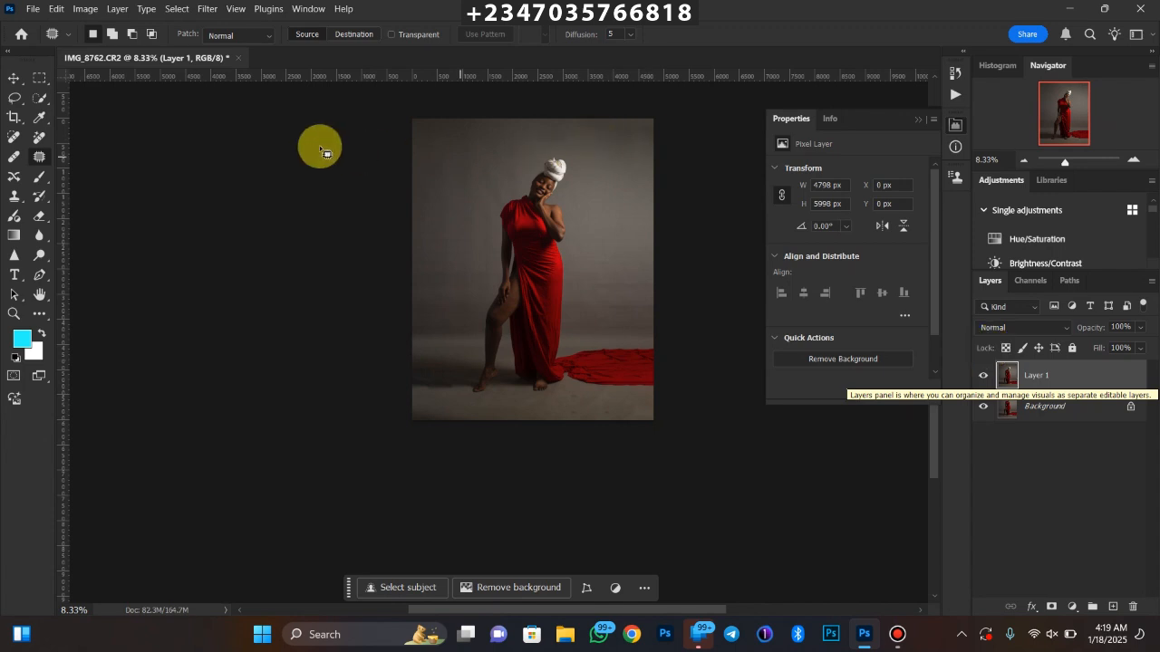
click(39, 98)
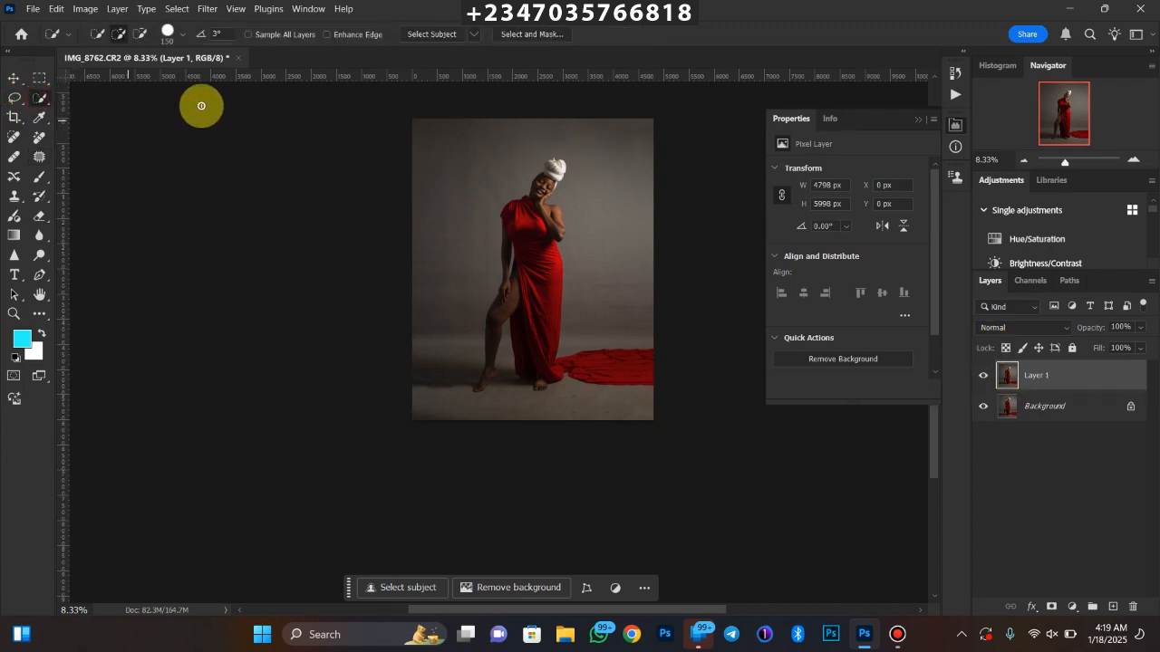
click(428, 36)
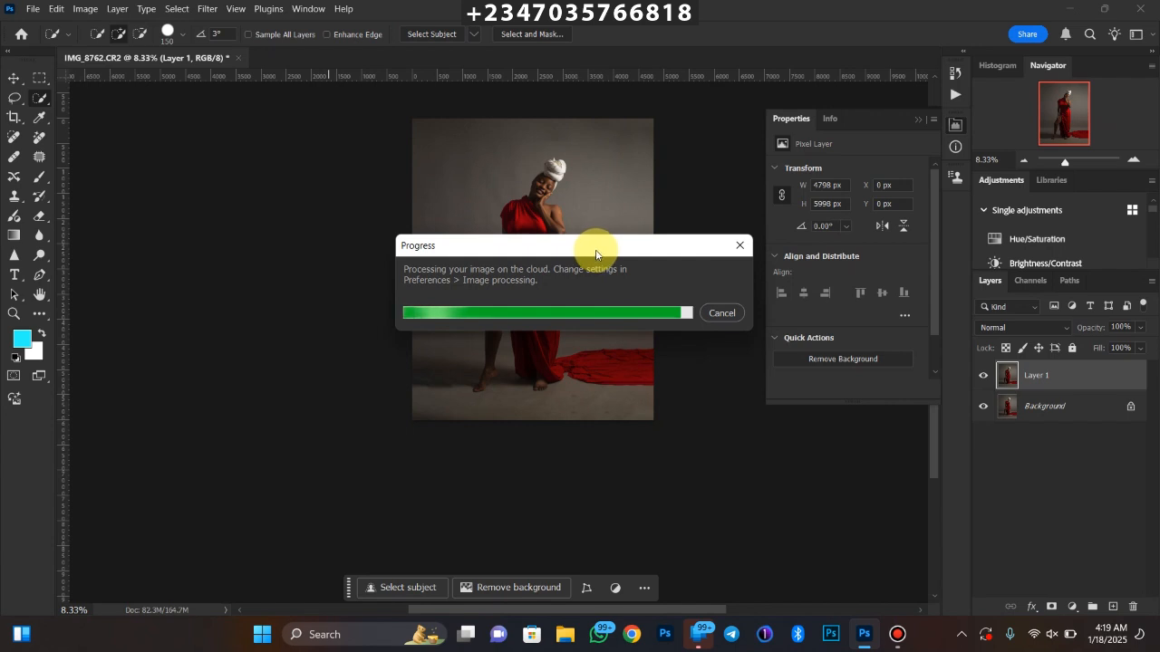
Add the red fabric train on the floor to the subject selection with the Quick Selection tool
key(ctrl+plus)
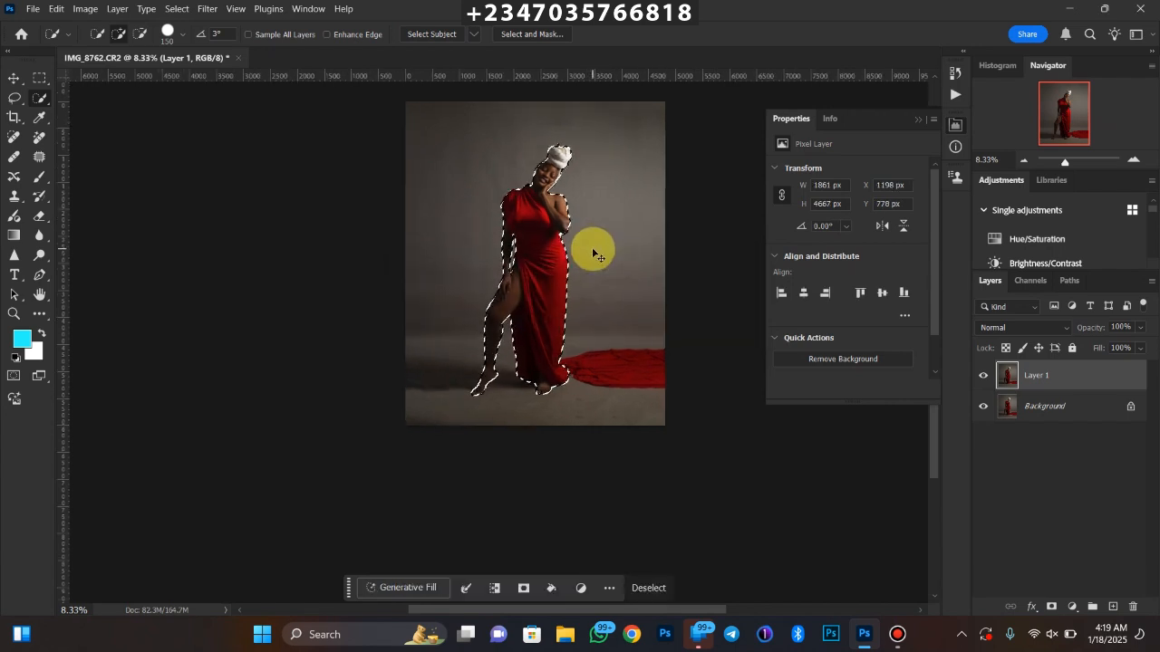
key(ctrl+plus)
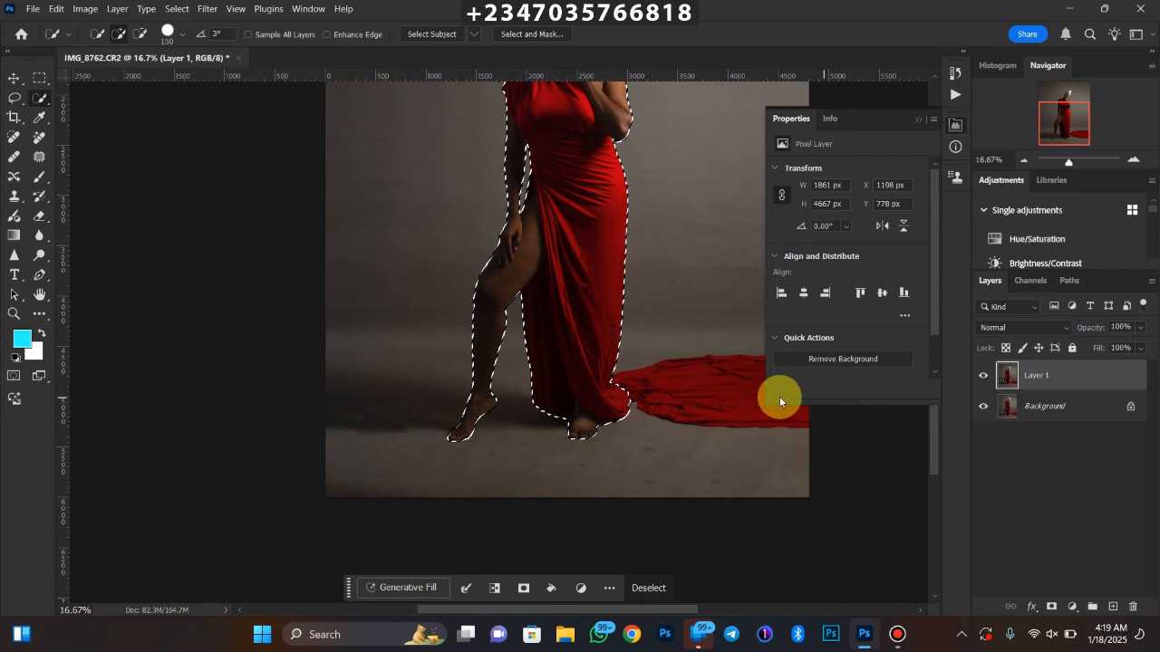
drag(648, 387, 676, 390)
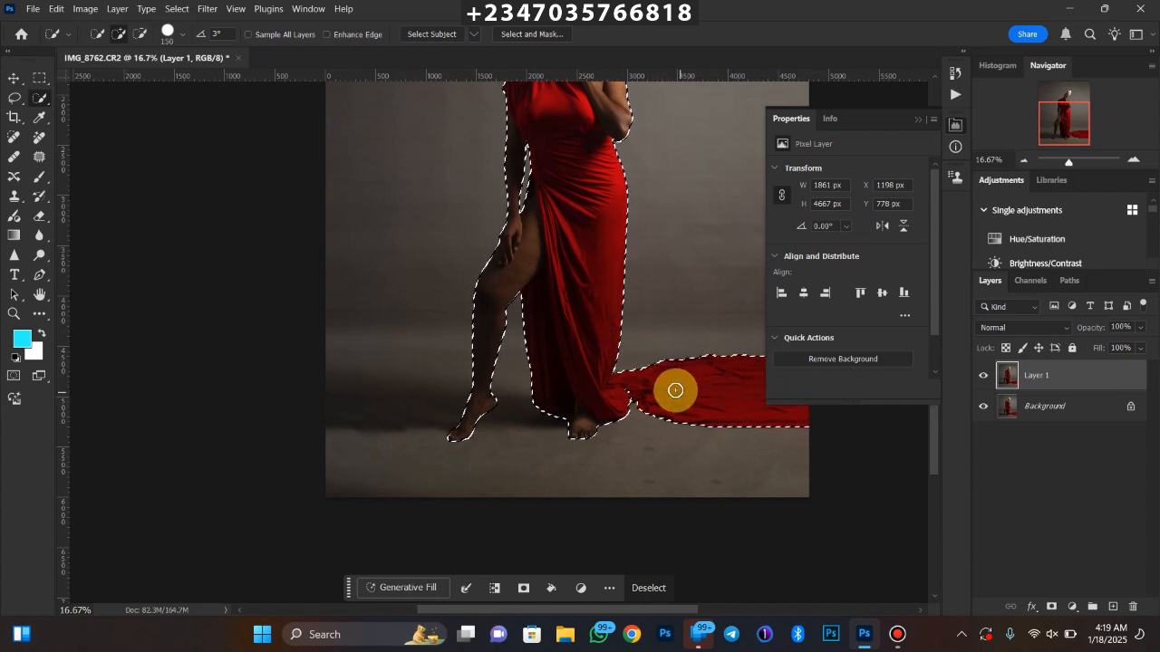
key(ctrl+minus)
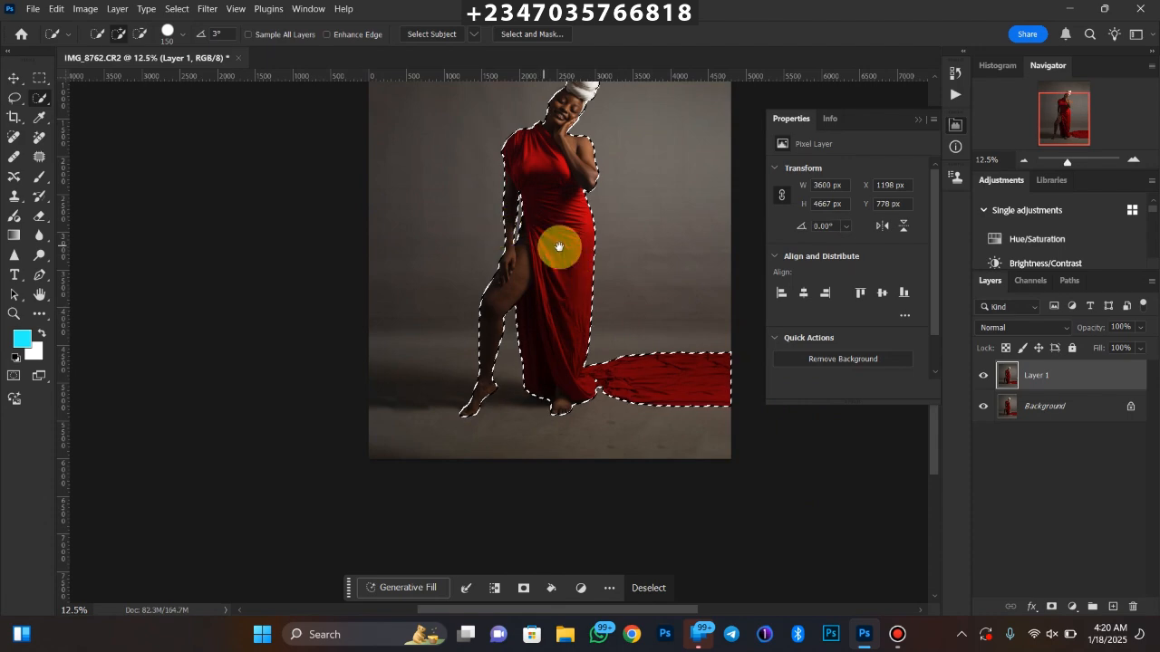
Examine the selection edge along the woman's dress, arms, face and head wrap at increasing magnification
drag(557, 245, 533, 324)
scroll(522, 319, up, 3)
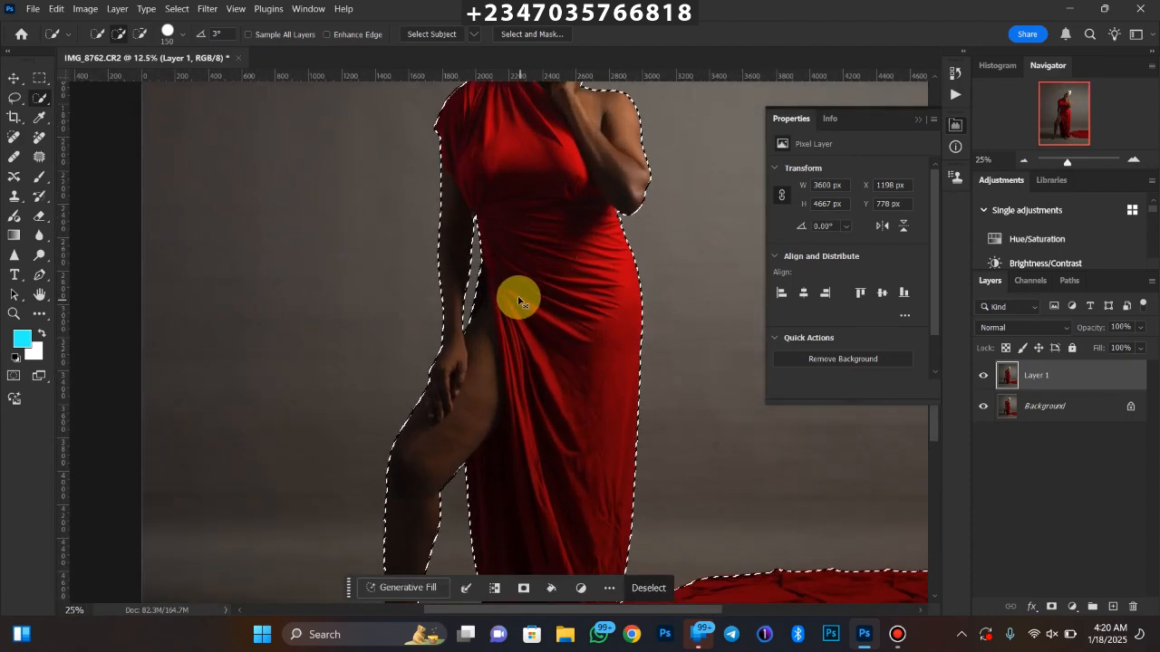
drag(533, 204, 486, 392)
scroll(512, 332, up, 2)
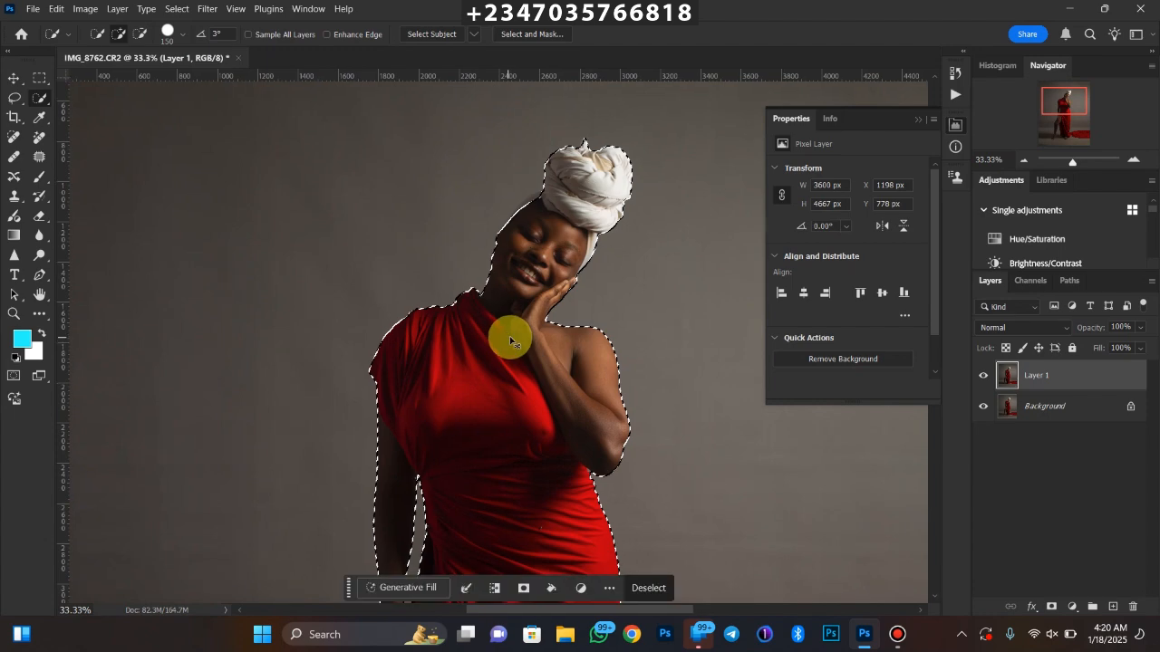
drag(591, 197, 612, 343)
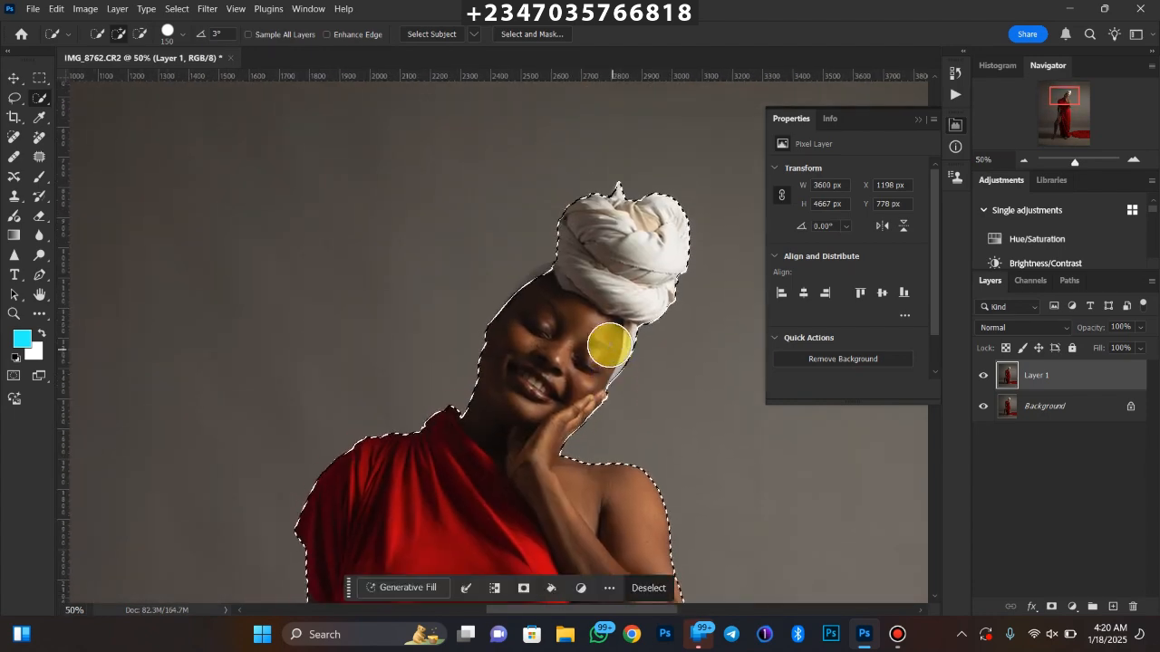
scroll(595, 329, up, 1)
scroll(567, 305, up, 1)
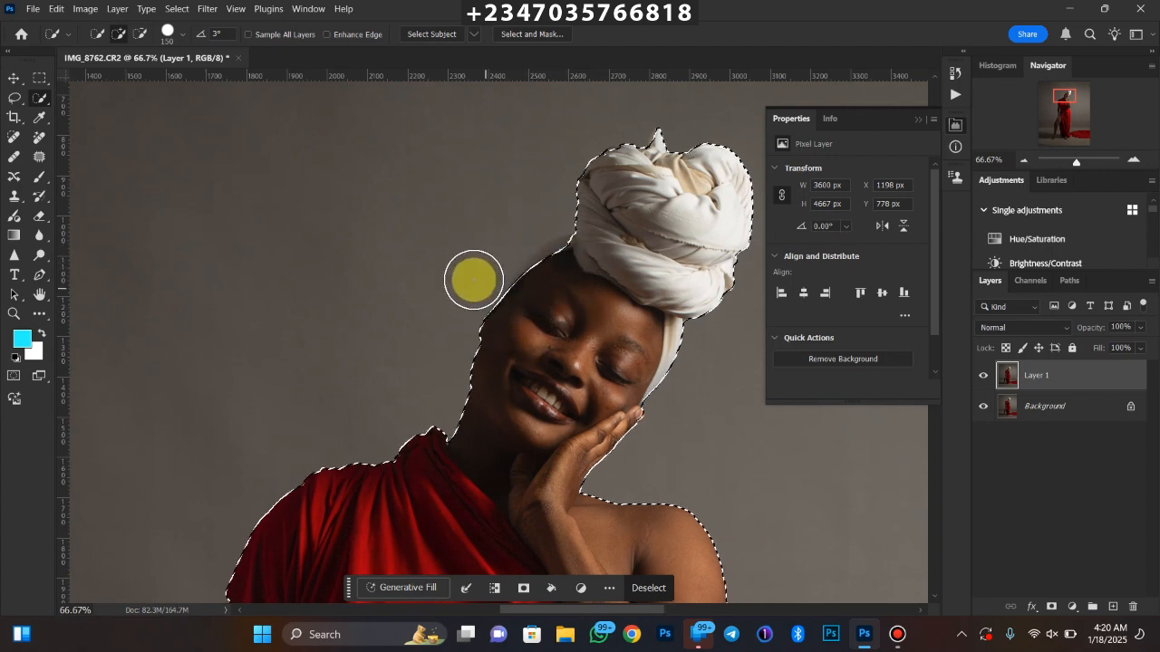
Add the missed strip of head wrap above the woman's forehead to the selection with the Polygonal Lasso tool
click(13, 98)
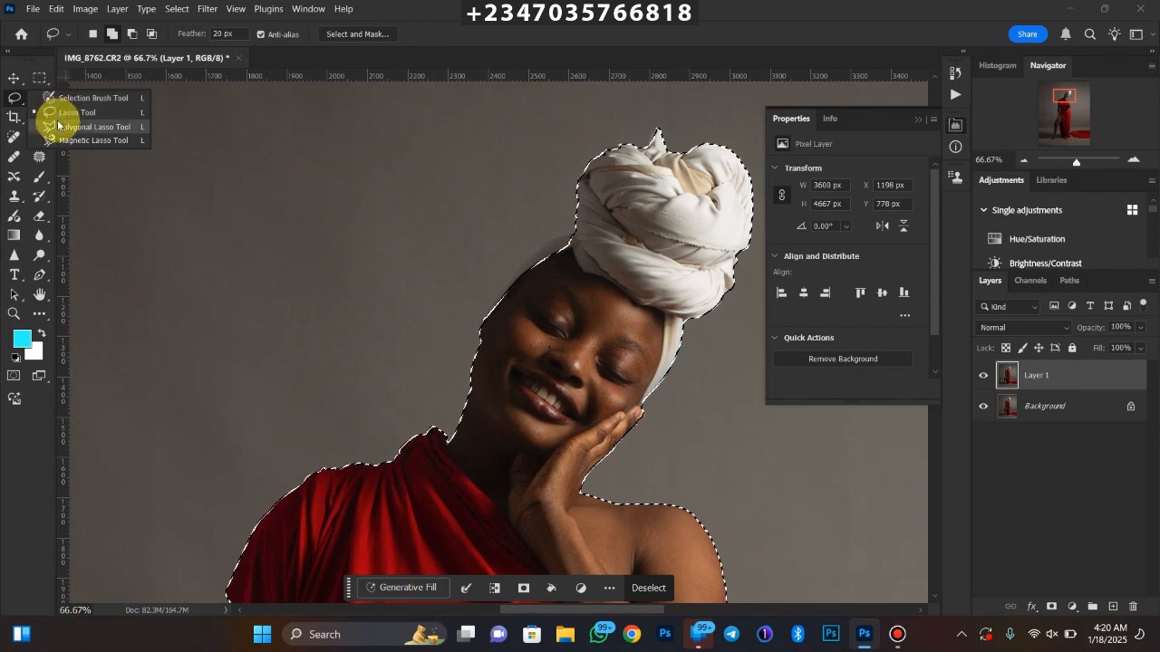
click(60, 110)
click(61, 109)
key(ctrl+plus)
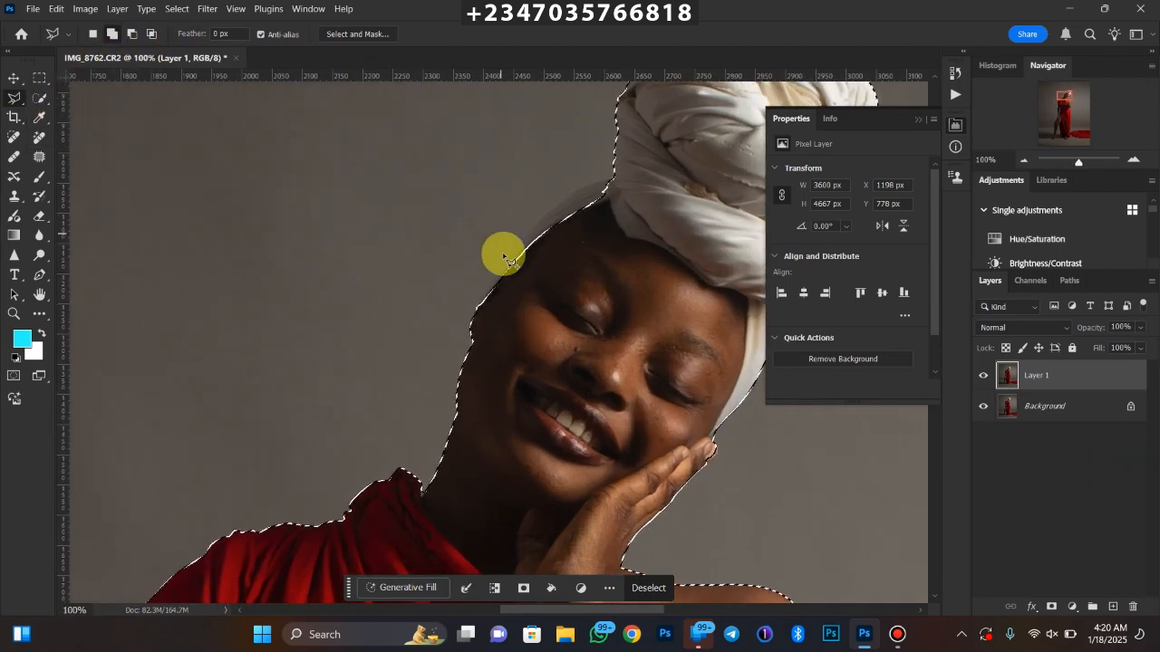
click(487, 299)
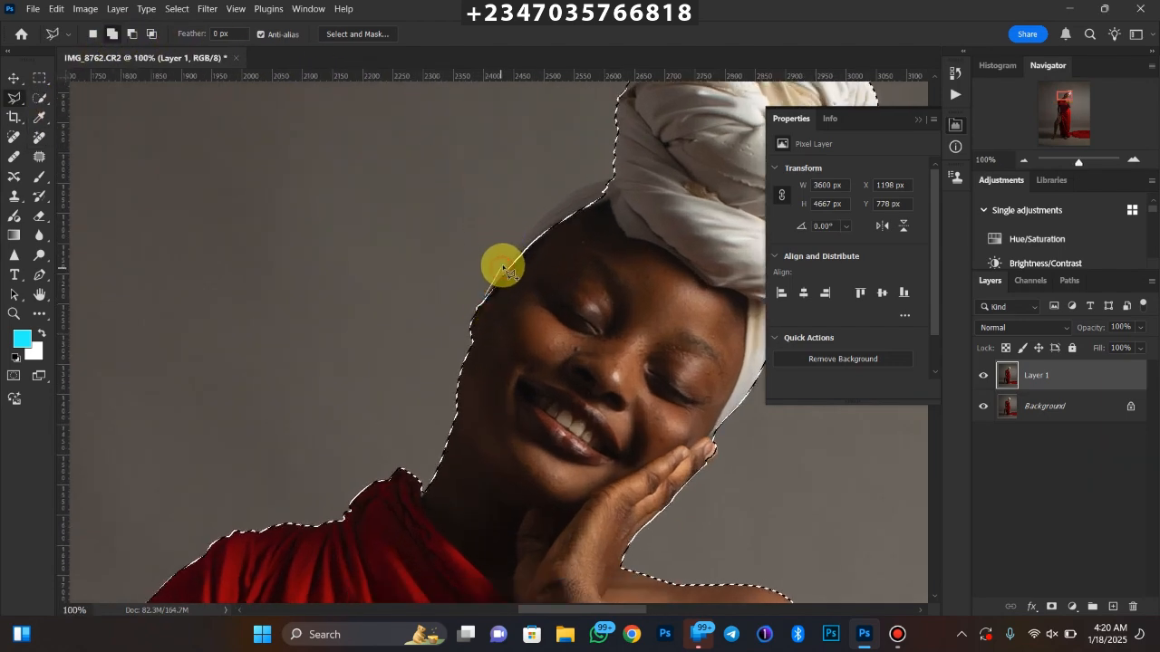
click(502, 268)
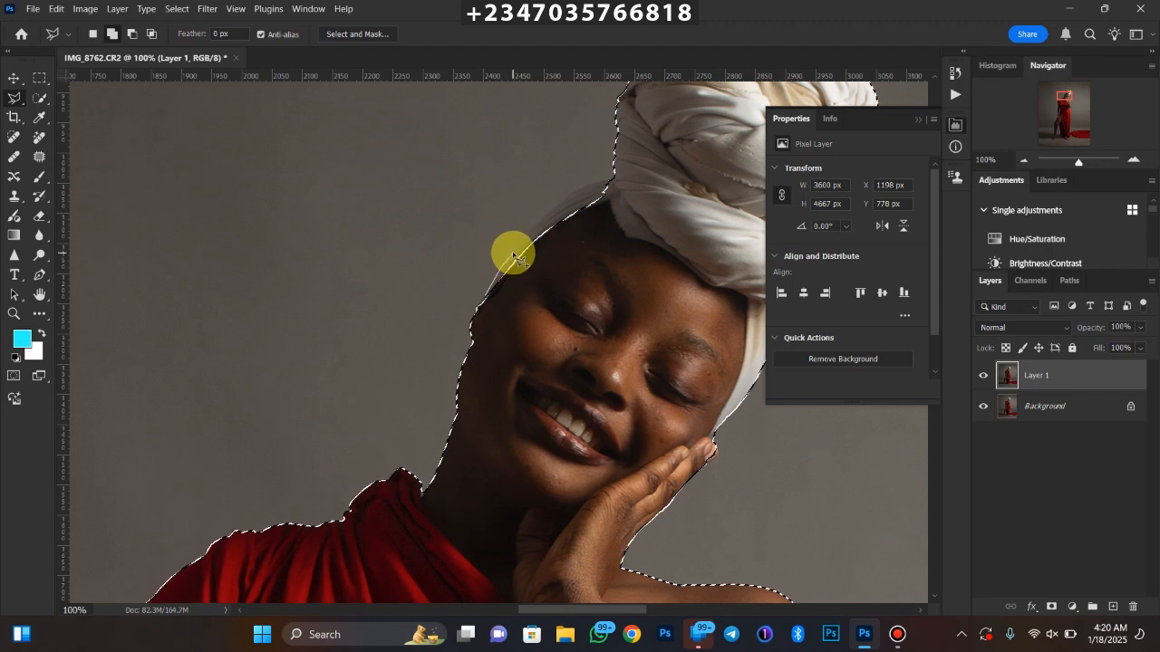
click(589, 184)
click(618, 180)
click(611, 277)
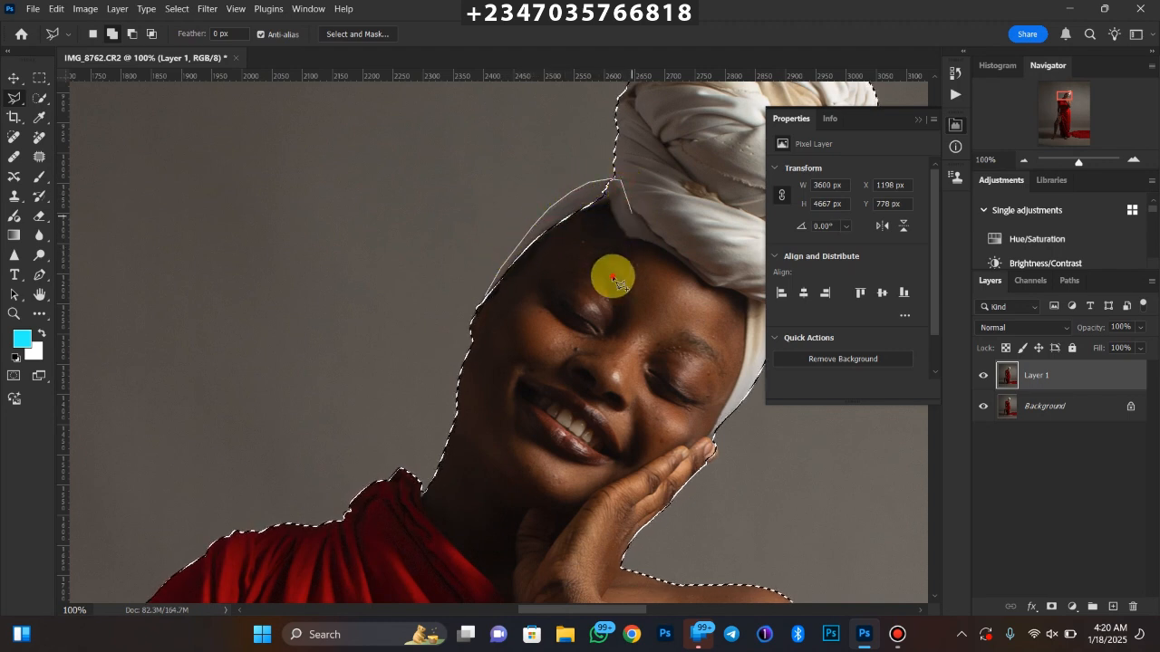
click(554, 303)
click(486, 303)
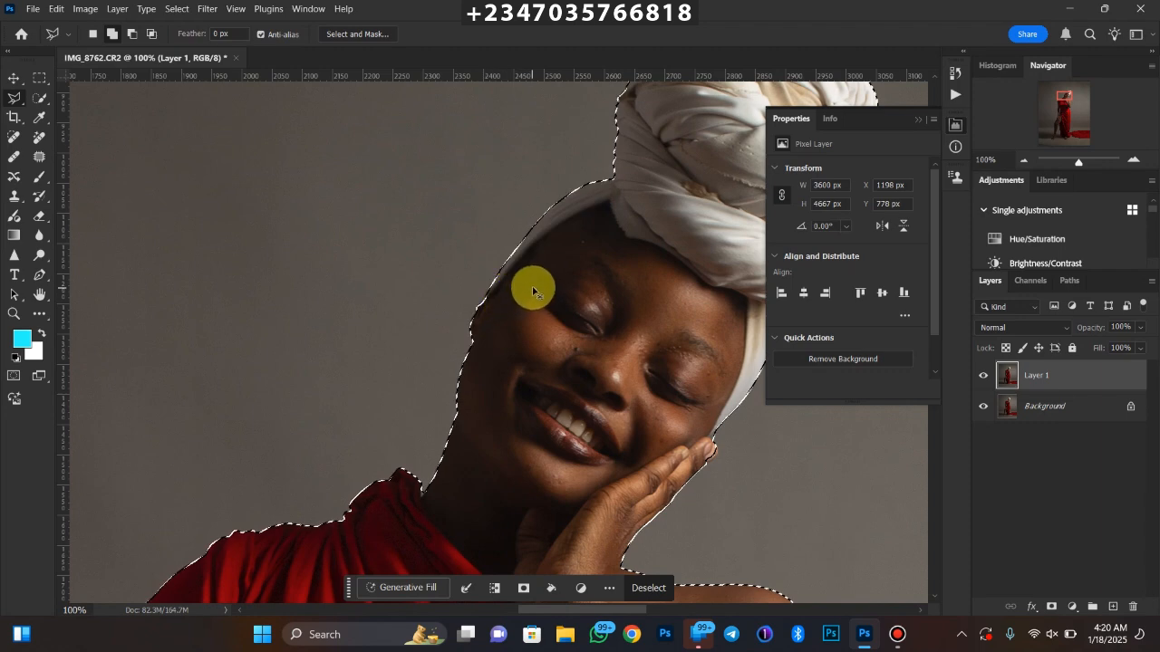
Feather the subject selection by 3 pixels and turn it into a layer mask on the duplicated layer
scroll(564, 272, down, 2)
scroll(558, 265, down, 1)
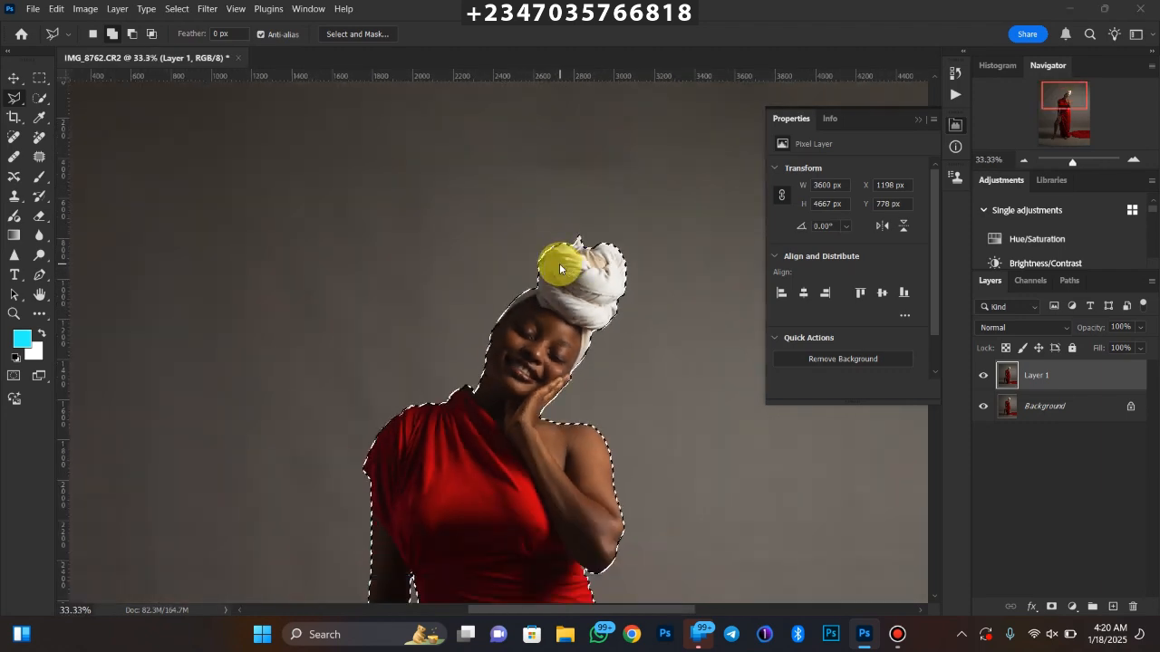
key(super)
key(Escape)
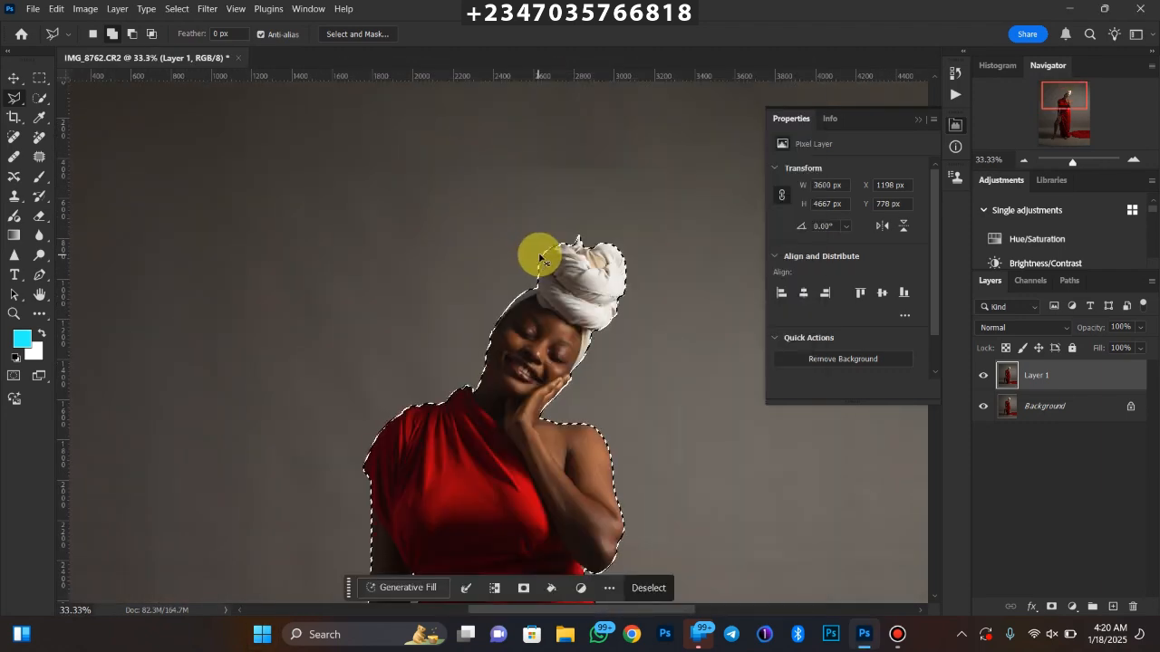
scroll(539, 258, down, 3)
scroll(453, 185, down, 1)
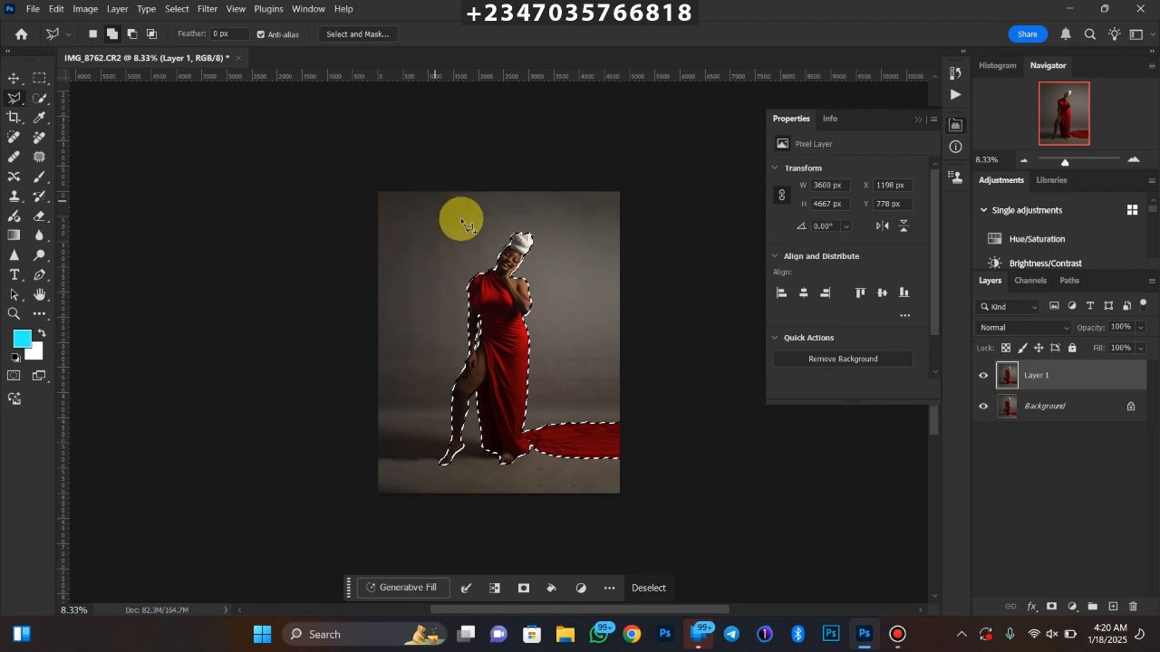
right_click(511, 264)
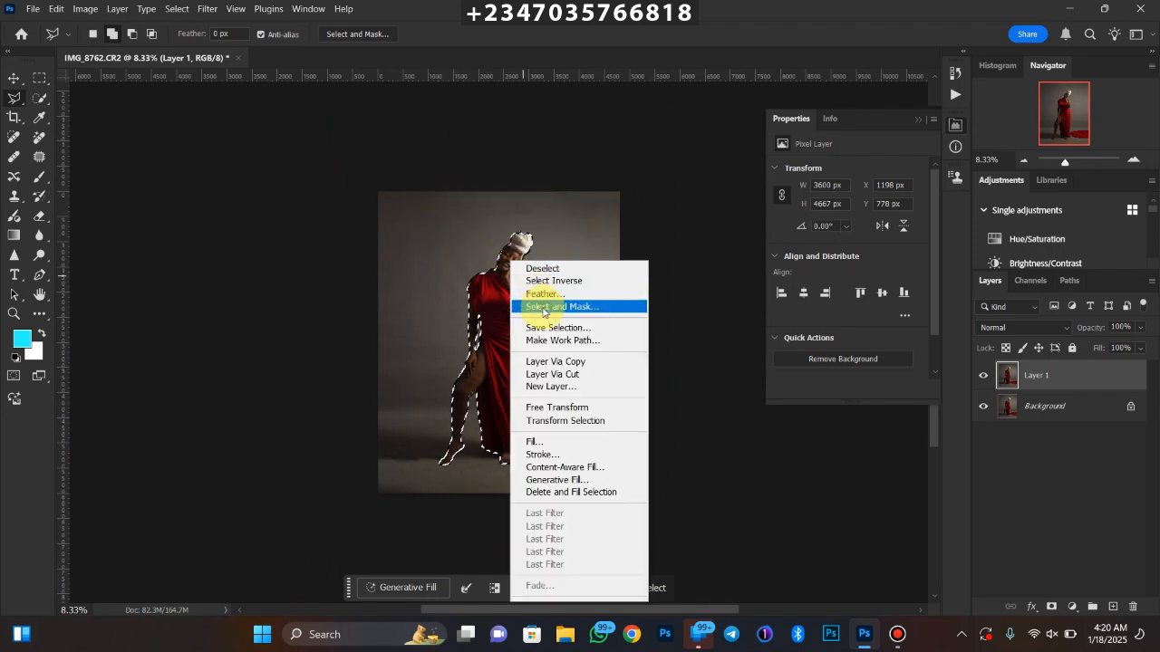
click(535, 294)
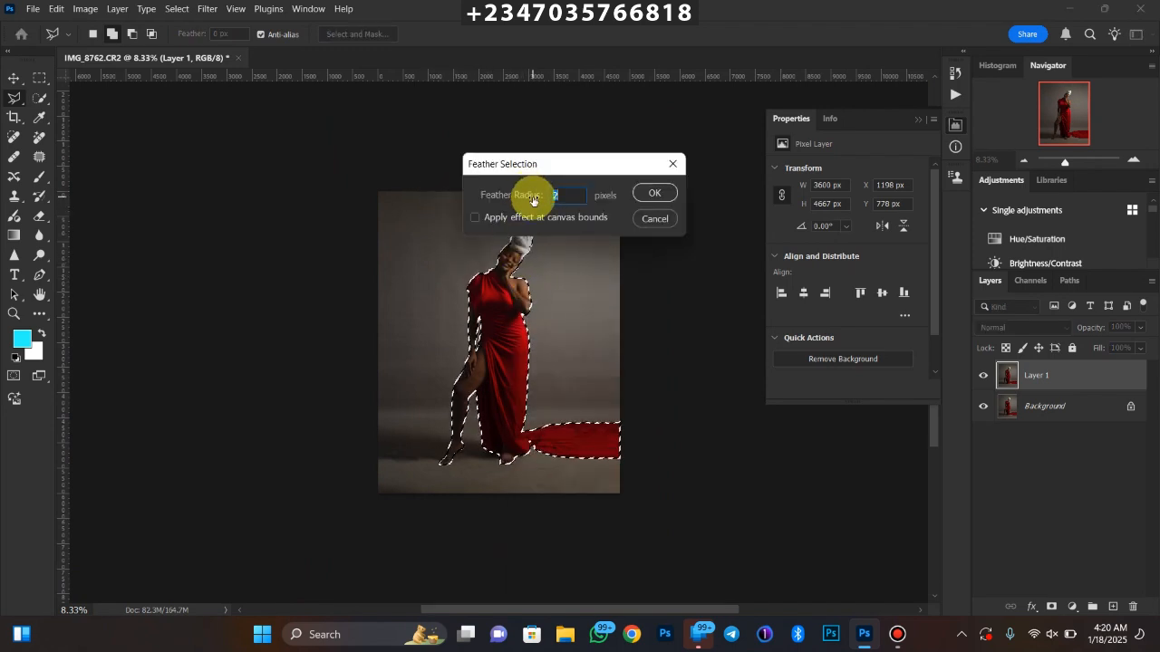
text(3)
key(Return)
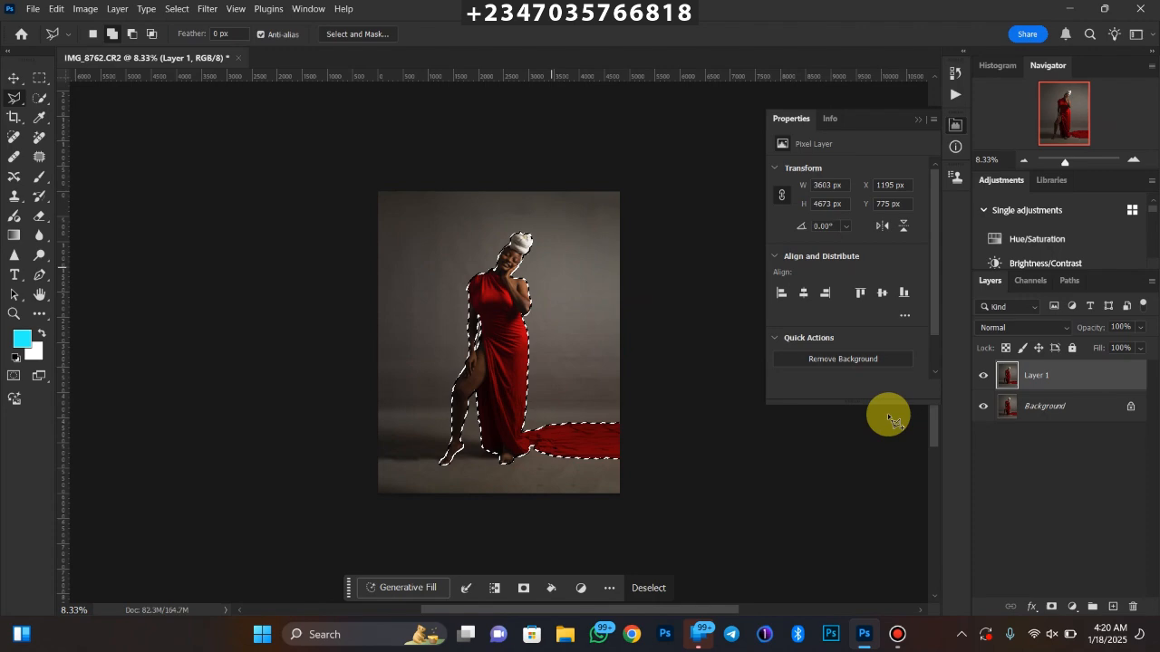
click(1051, 606)
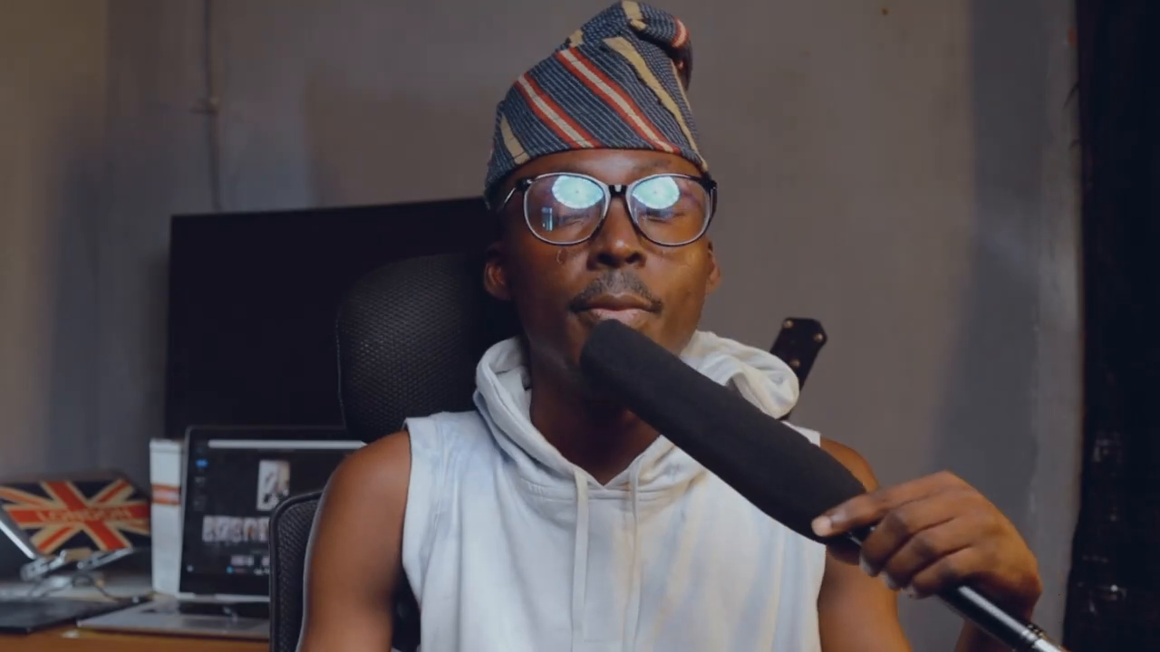
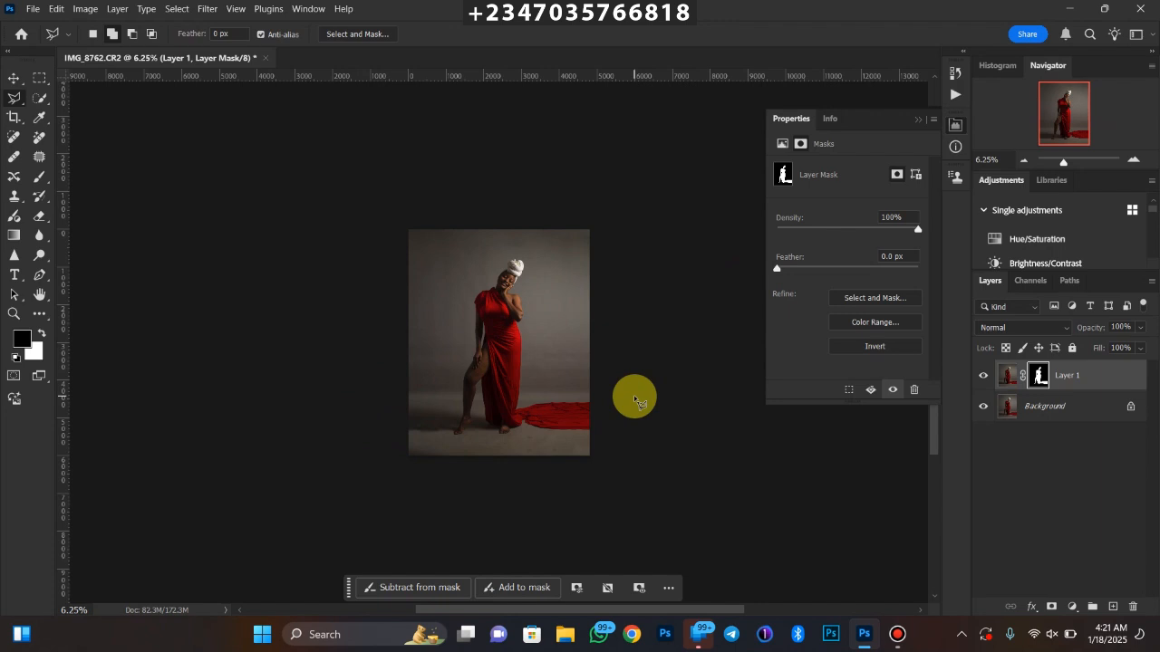
Switch to File Explorer and open the "geneate" folder inside Downloads
click(562, 640)
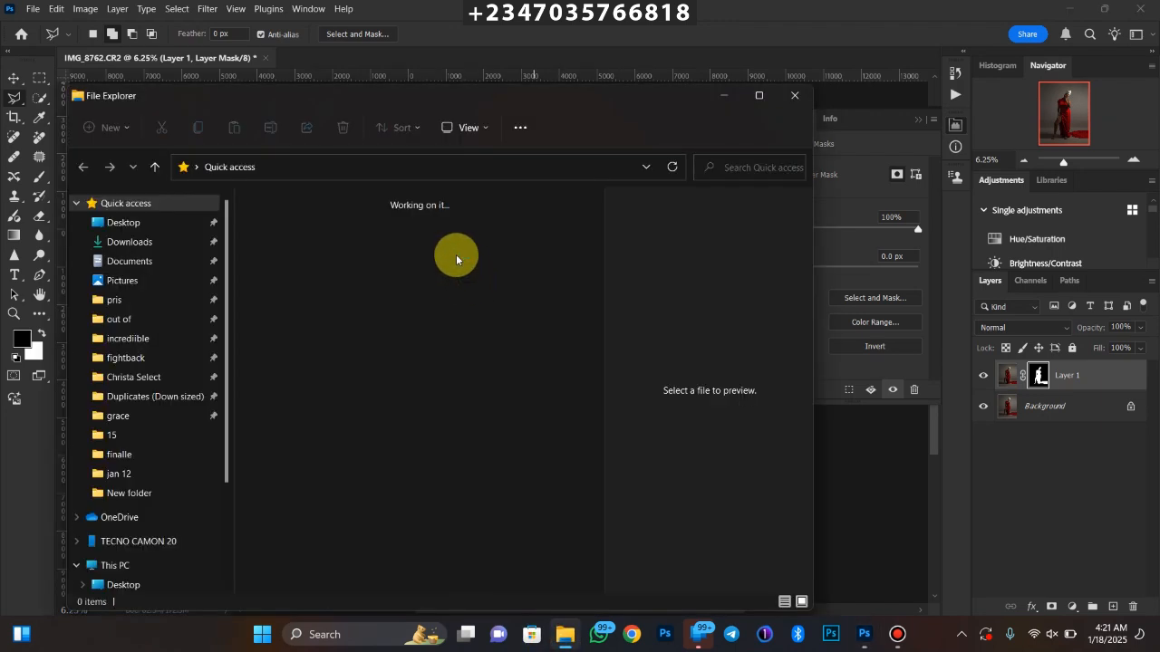
click(145, 242)
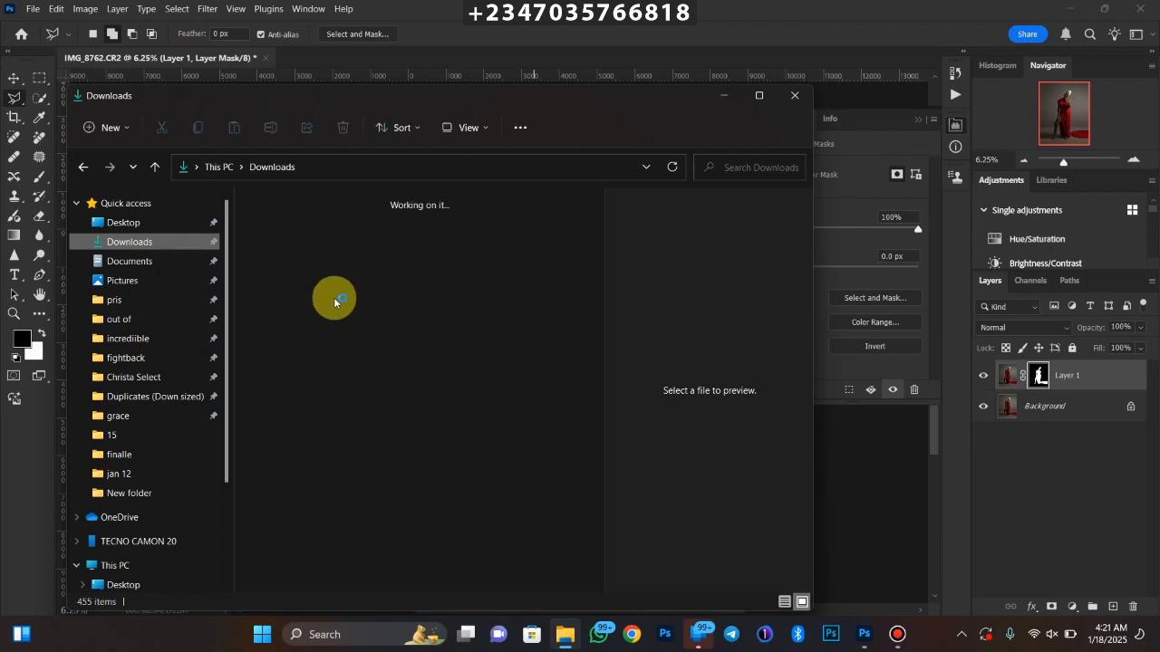
click(362, 264)
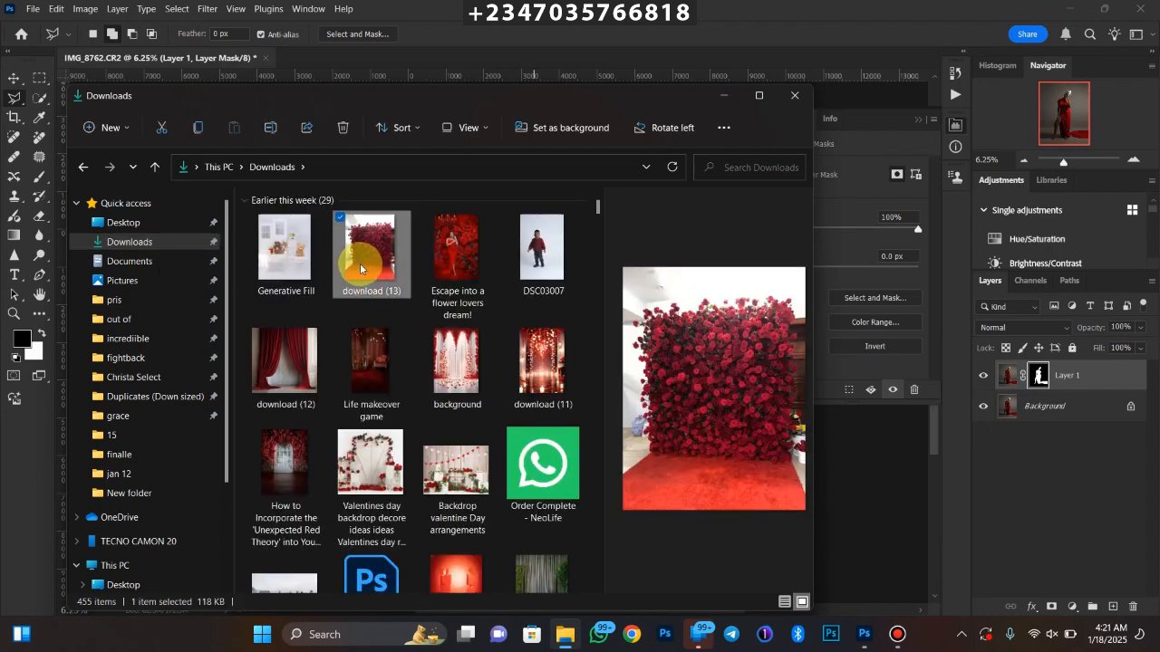
key(g)
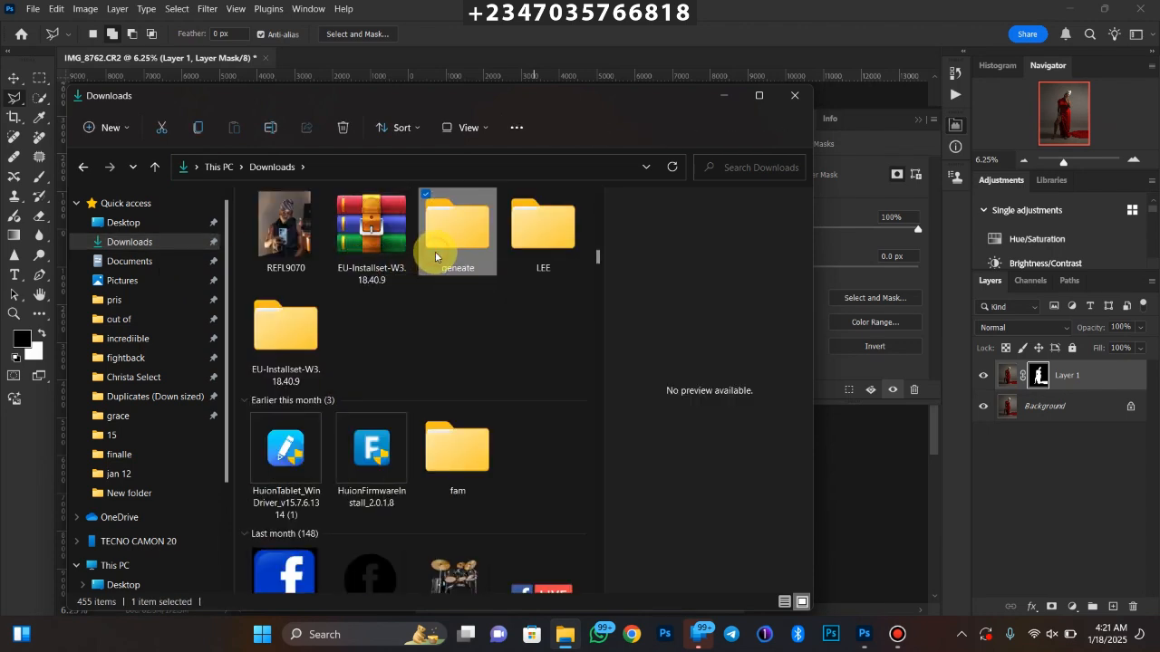
double_click(435, 254)
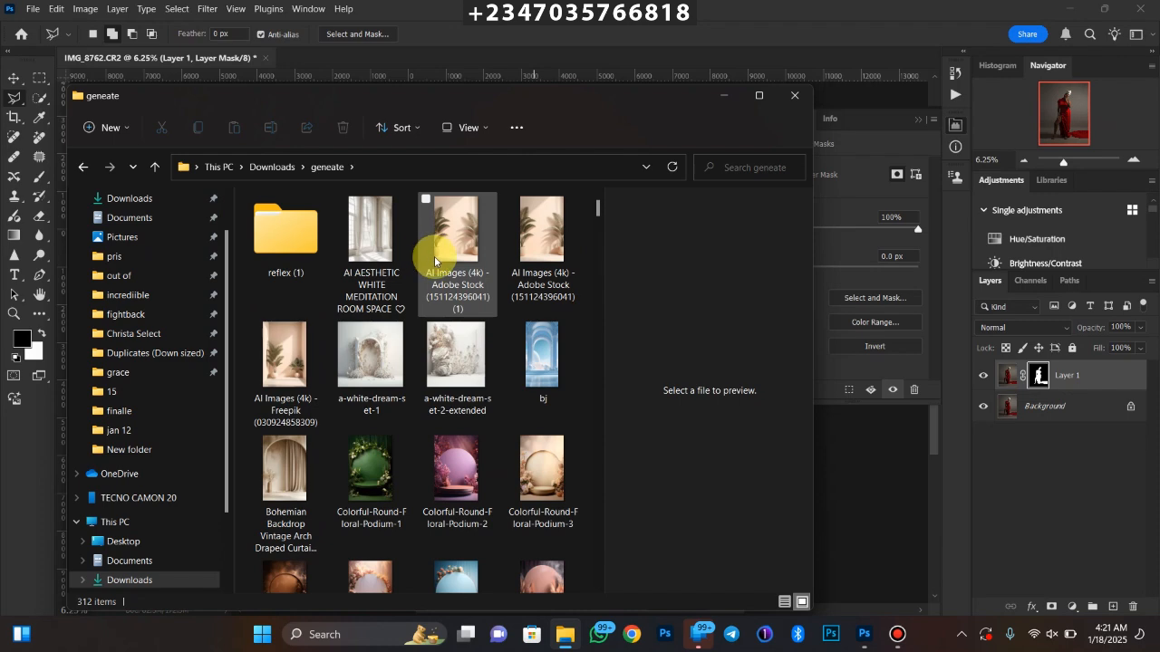
Preview the candidate backdrop images in the "geneate" folder
click(458, 217)
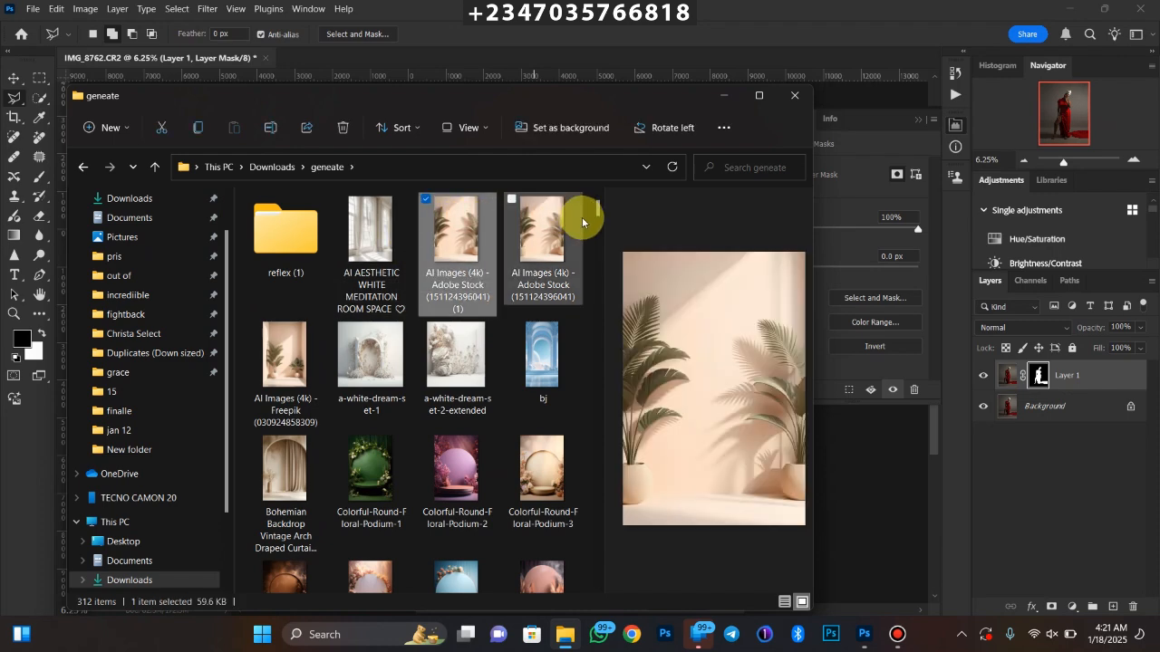
scroll(599, 217, down, 3)
click(459, 312)
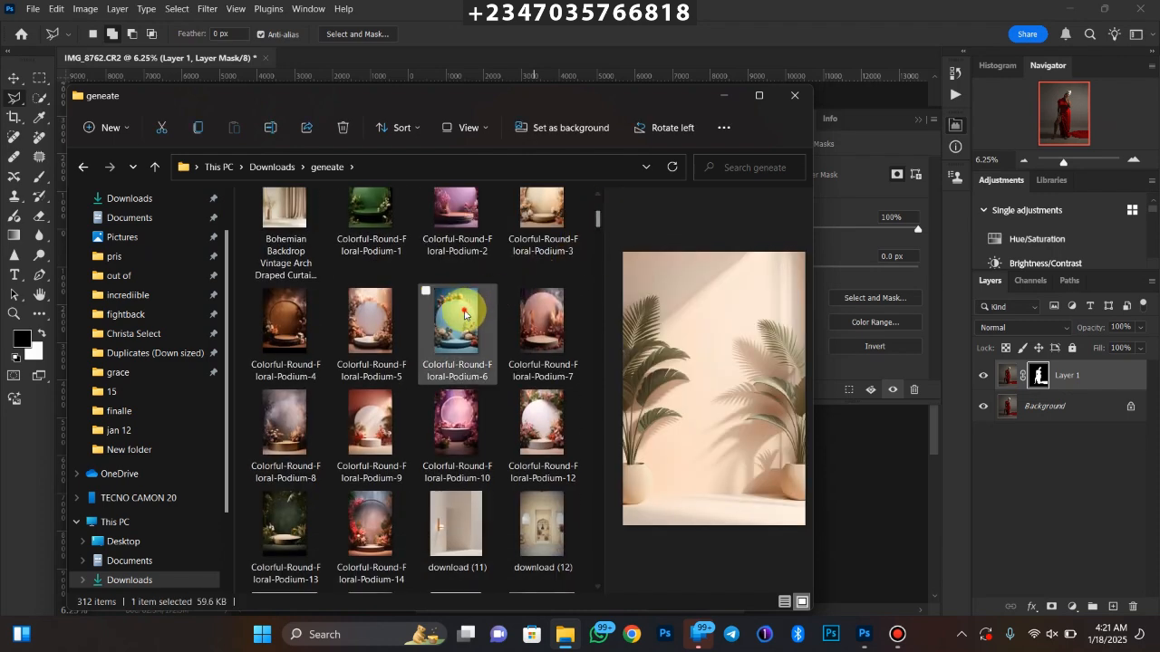
key(Down)
key(Down)
key(Down)
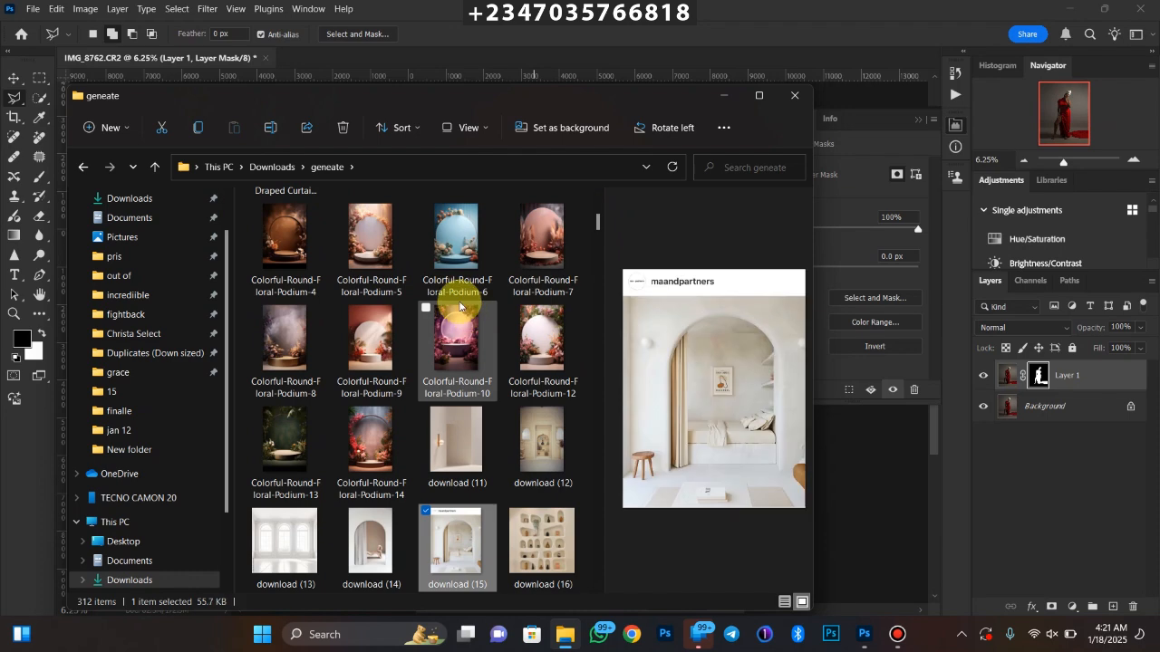
key(Down)
key(Down)
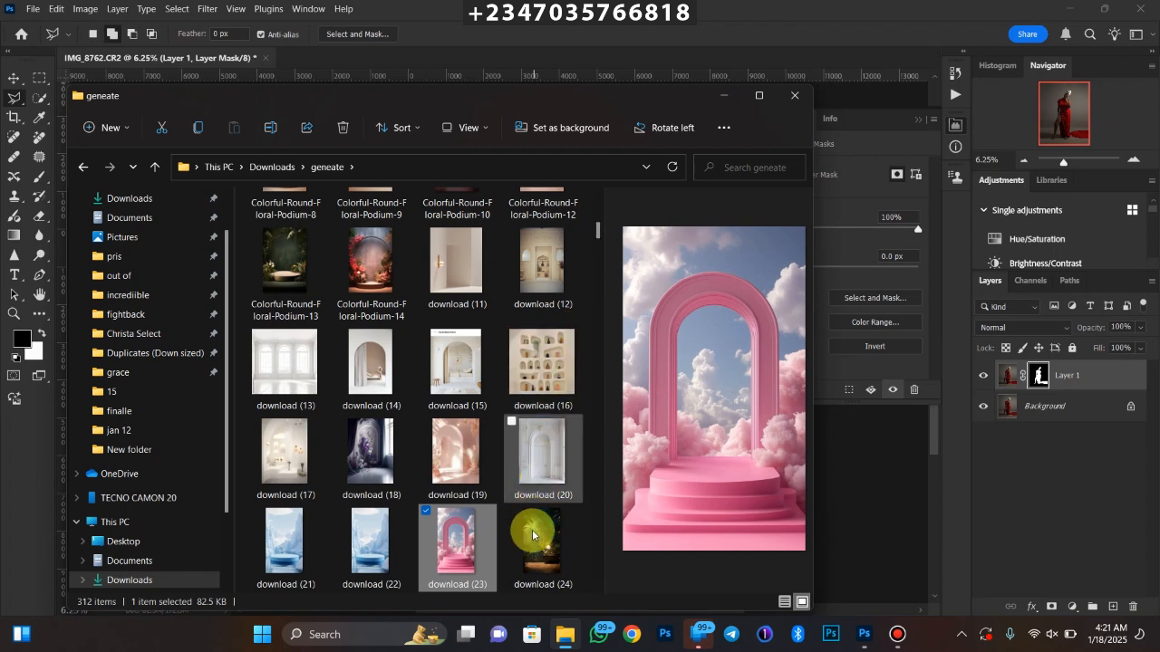
Place the download (24) jungle room image in the portrait, scaled to about 171% over the canvas, and stack it beneath the masked woman
click(525, 553)
drag(539, 548, 423, 290)
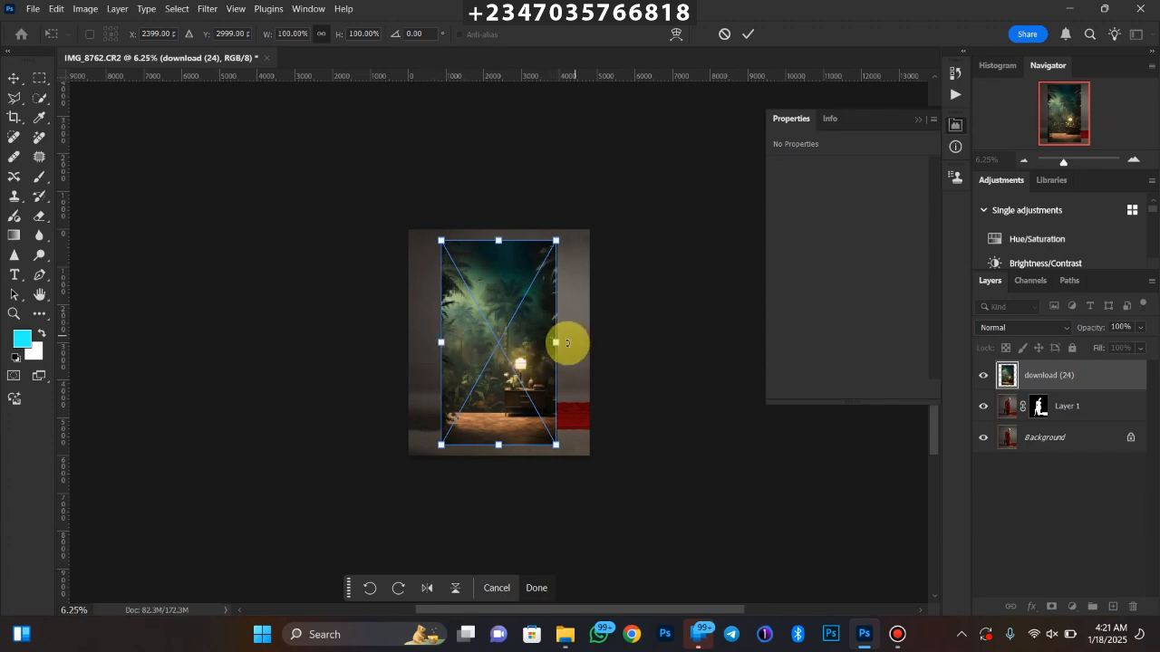
drag(557, 344, 531, 305)
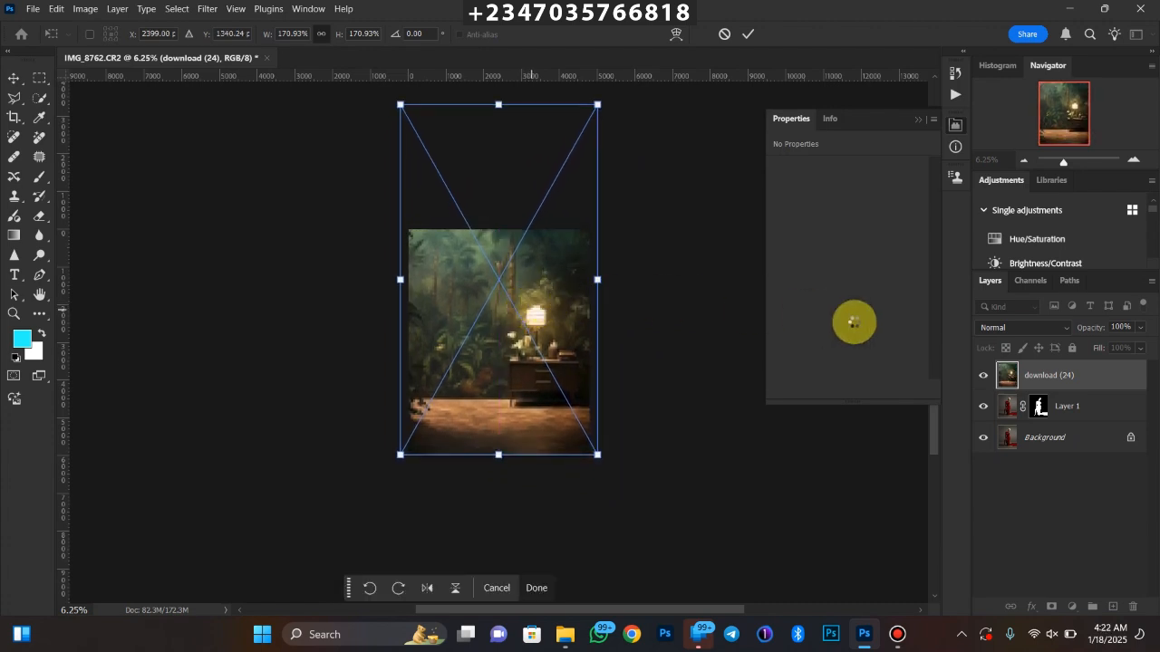
key(Return)
drag(1020, 367, 1056, 404)
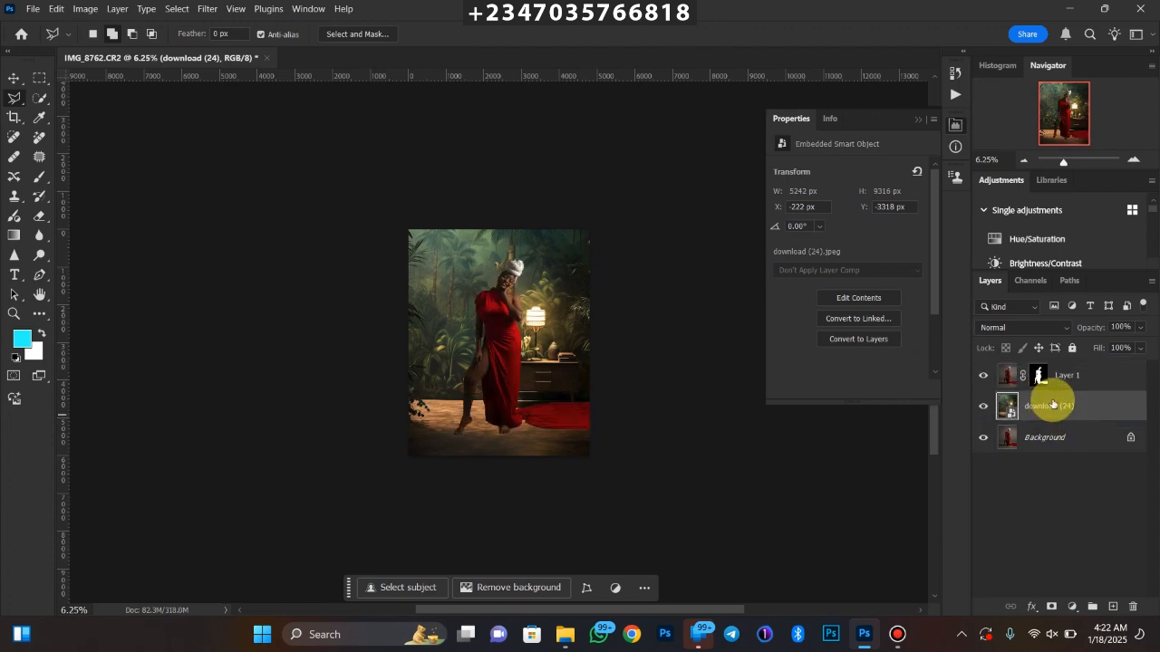
Enlarge the jungle backdrop to about 173% and nudge it slightly downward
key(ctrl+t)
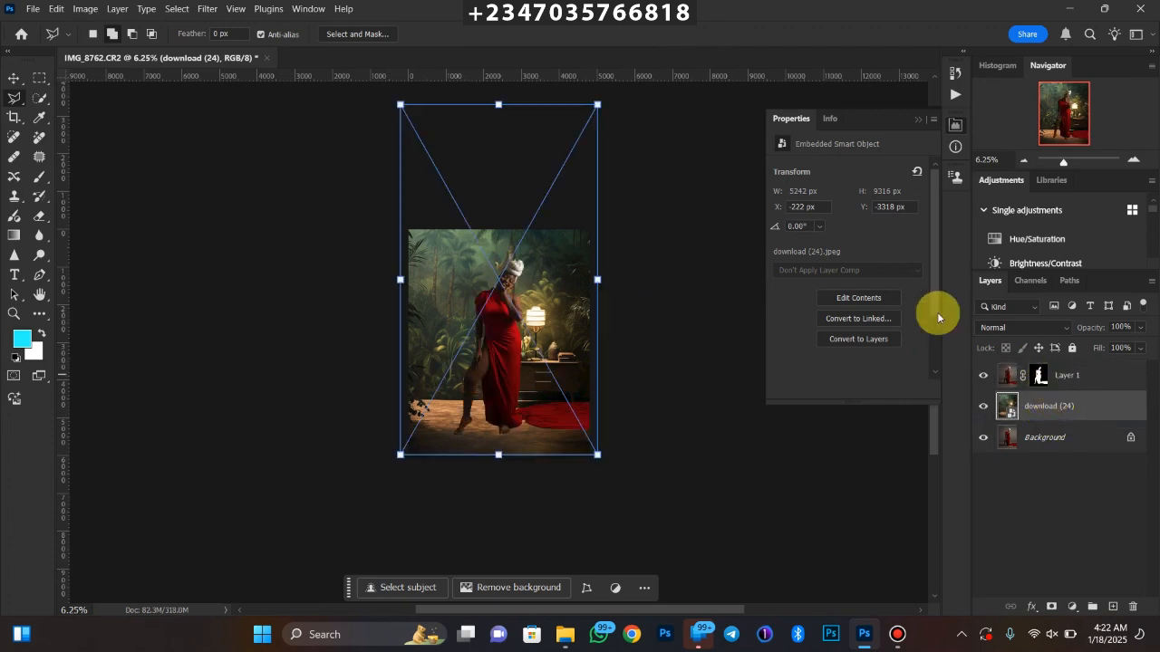
drag(401, 103, 396, 99)
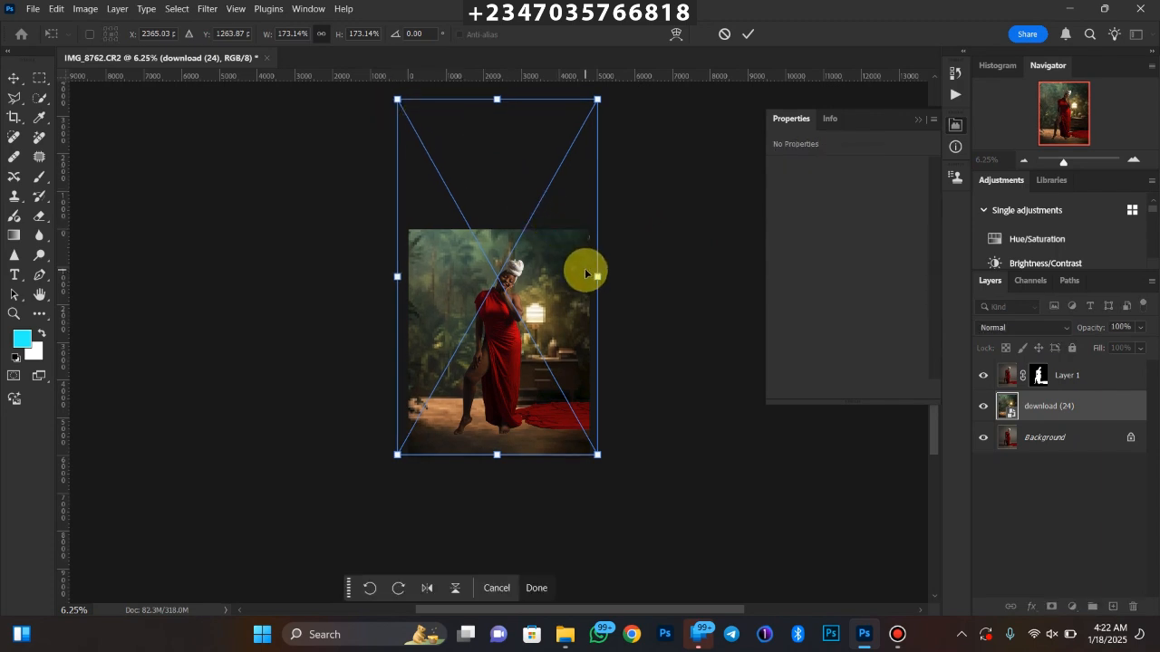
key(Down)
key(Down)
key(Down)
key(Return)
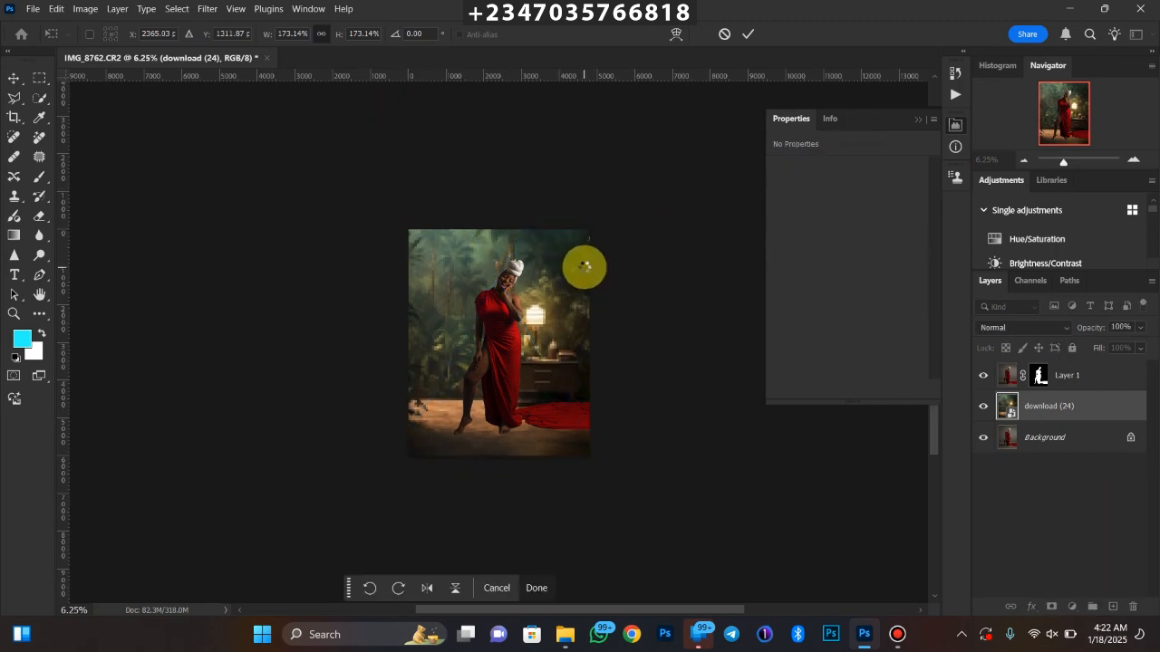
key(l)
key(ctrl+plus)
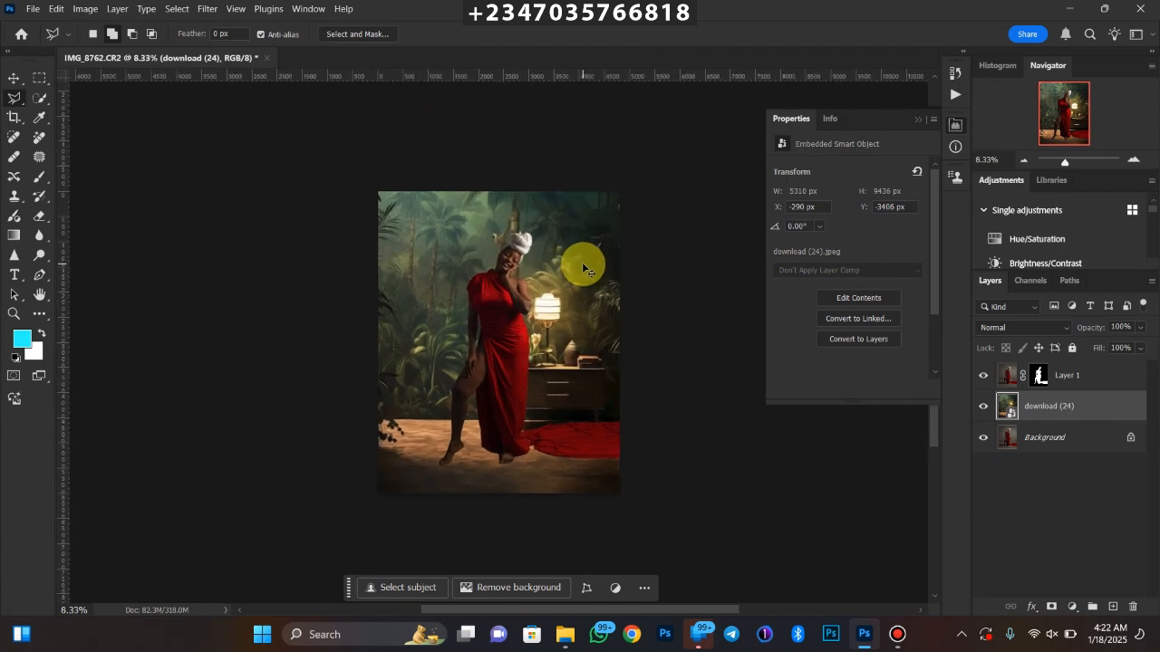
key(ctrl+minus)
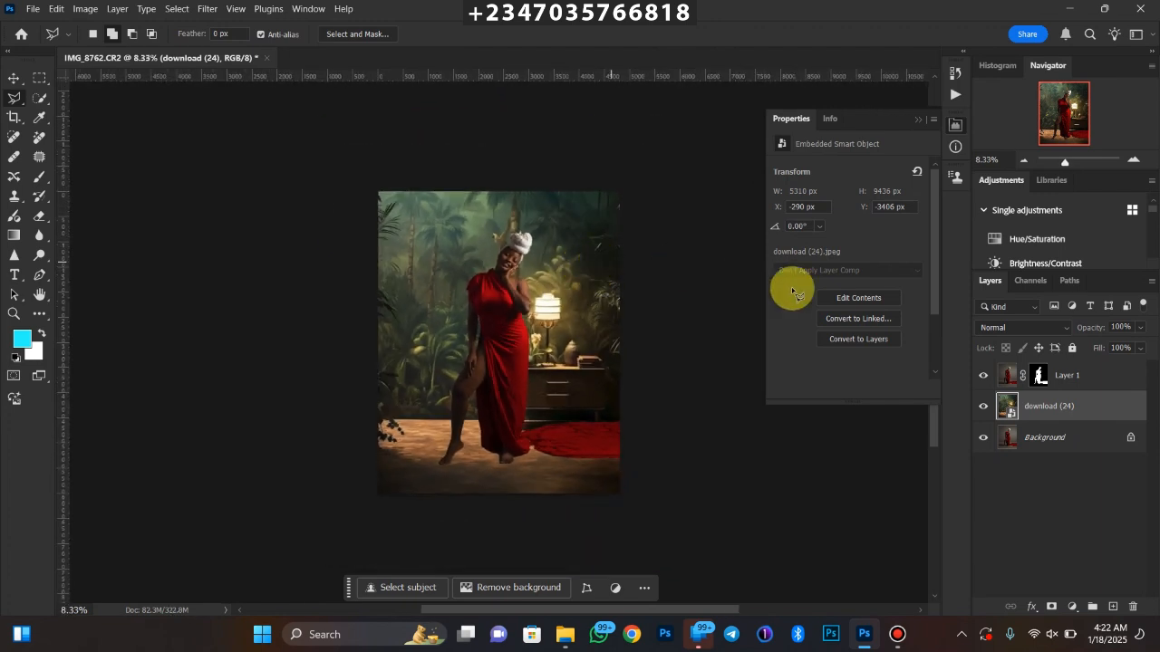
Hide the jungle backdrop and outline the floor shadow band around the feet and train on the Background with a 20 px feathered Lasso
click(981, 409)
click(1042, 439)
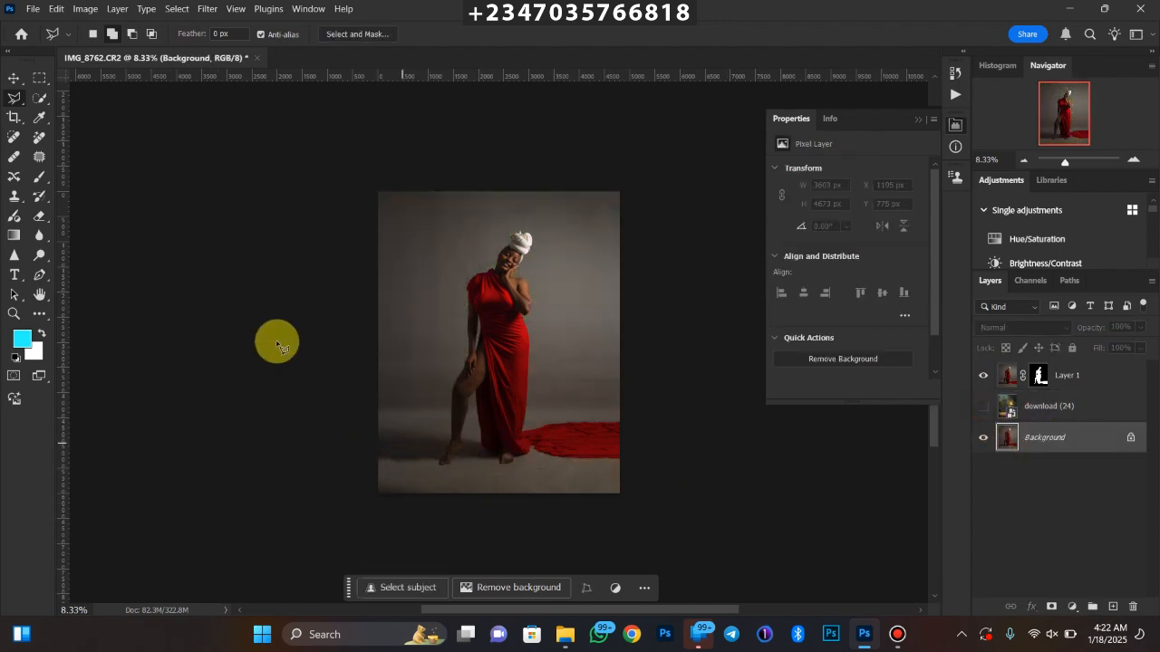
right_click(15, 98)
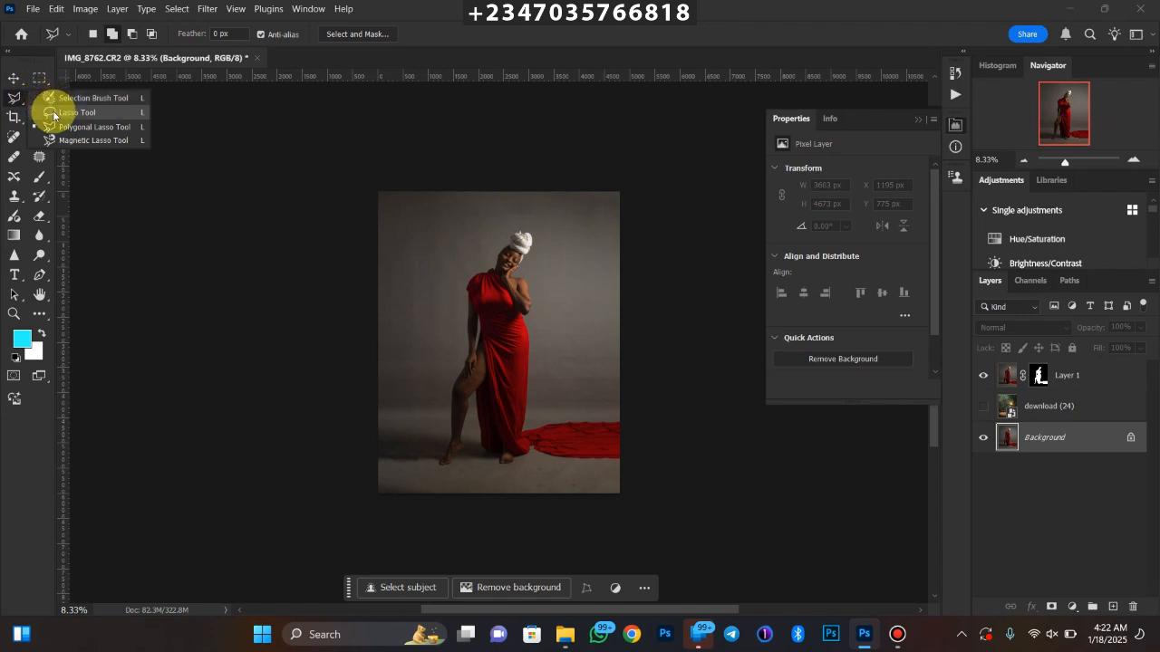
click(54, 114)
click(221, 33)
text(20)
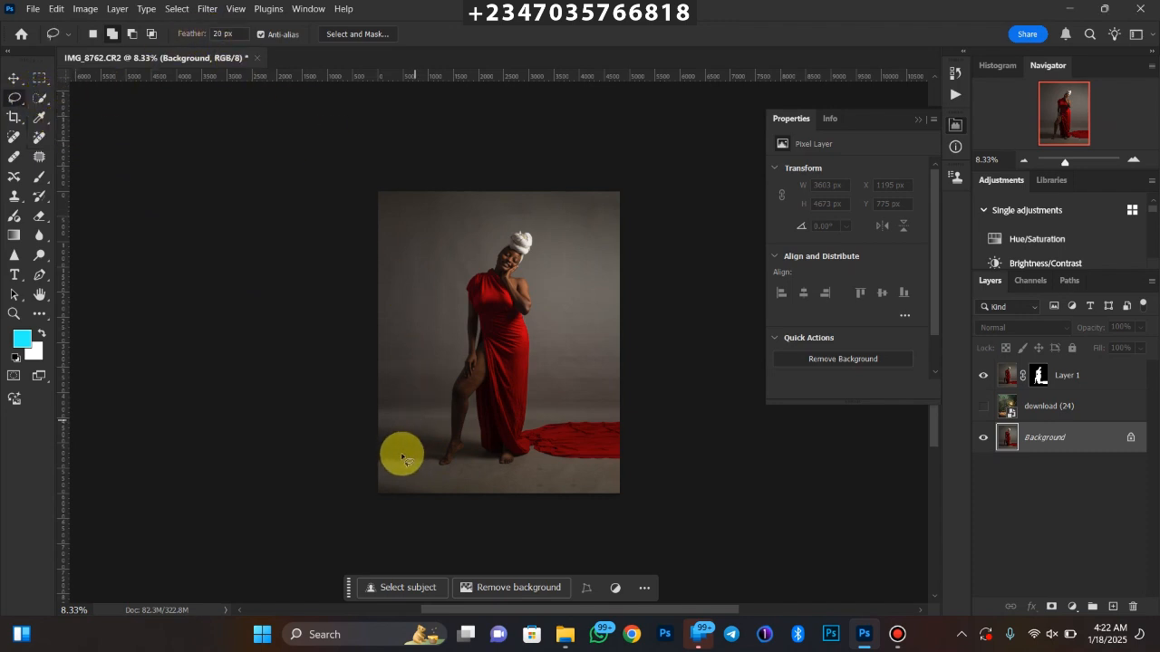
drag(373, 466, 496, 467)
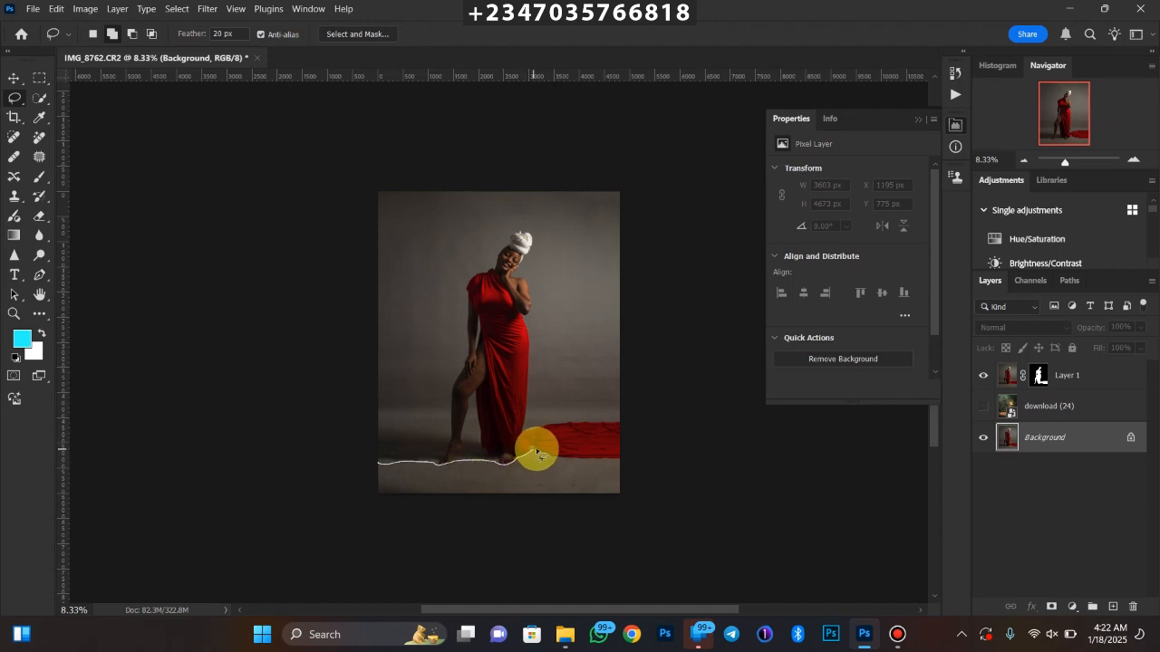
mouse_move(569, 463)
mouse_down()
mouse_move(638, 461)
mouse_move(592, 439)
mouse_move(398, 429)
mouse_move(371, 430)
mouse_move(359, 470)
mouse_up()
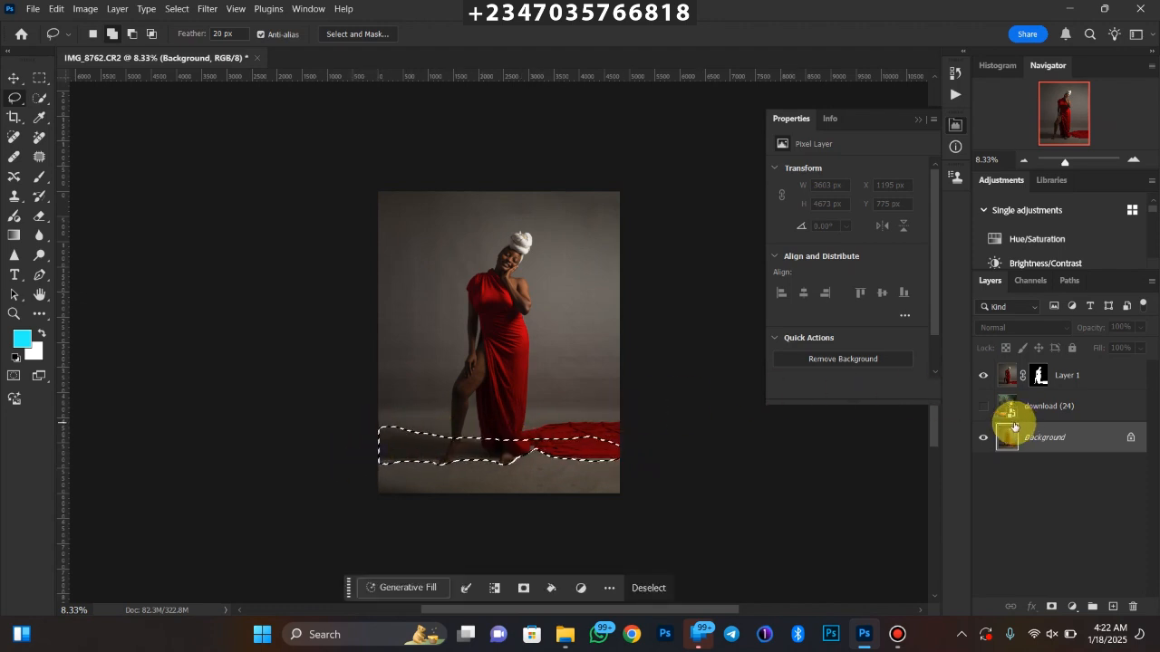
Copy the selected floor shadows to a new layer, stack it above the jungle backdrop and show the backdrop again
key(ctrl+j)
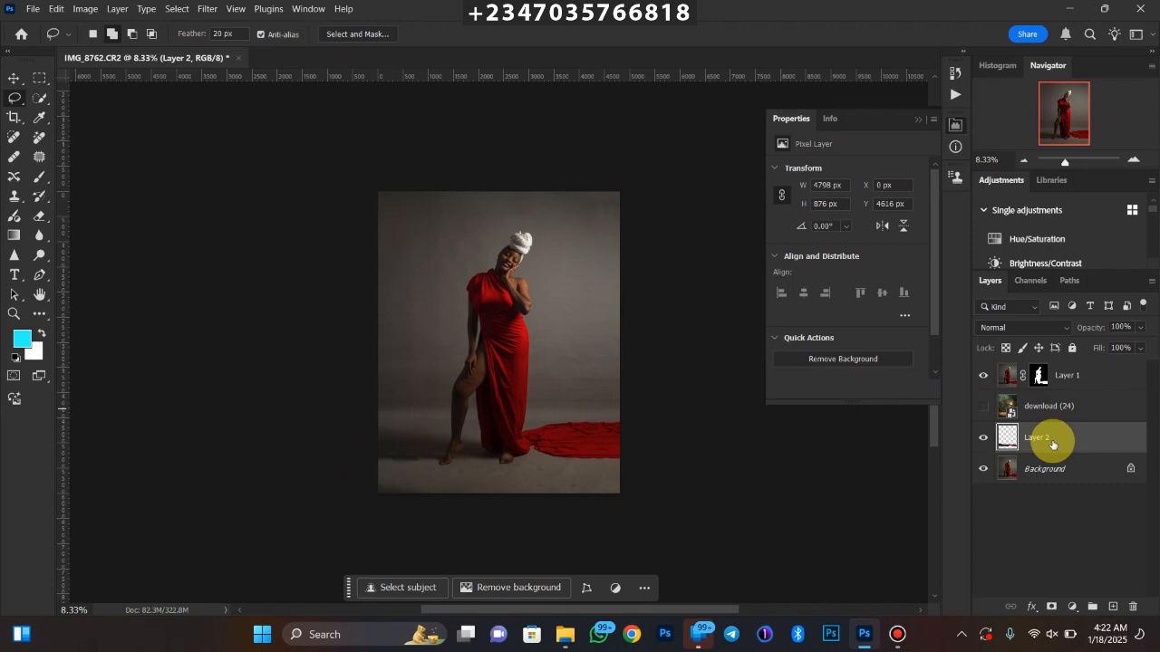
drag(1052, 444, 1040, 404)
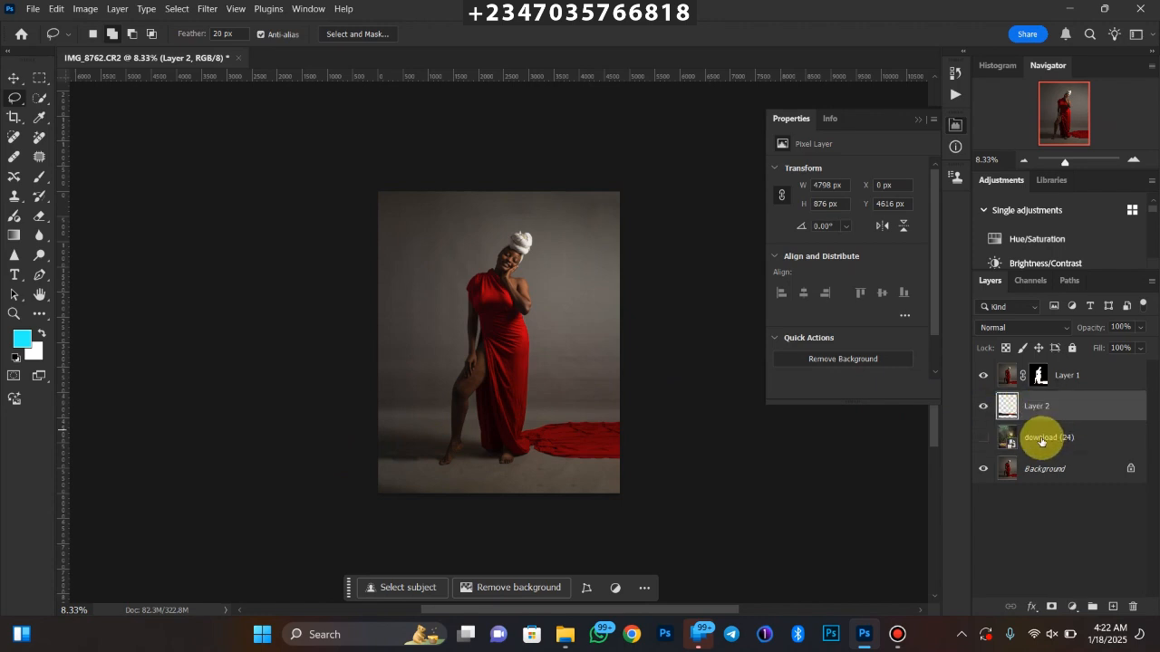
click(984, 438)
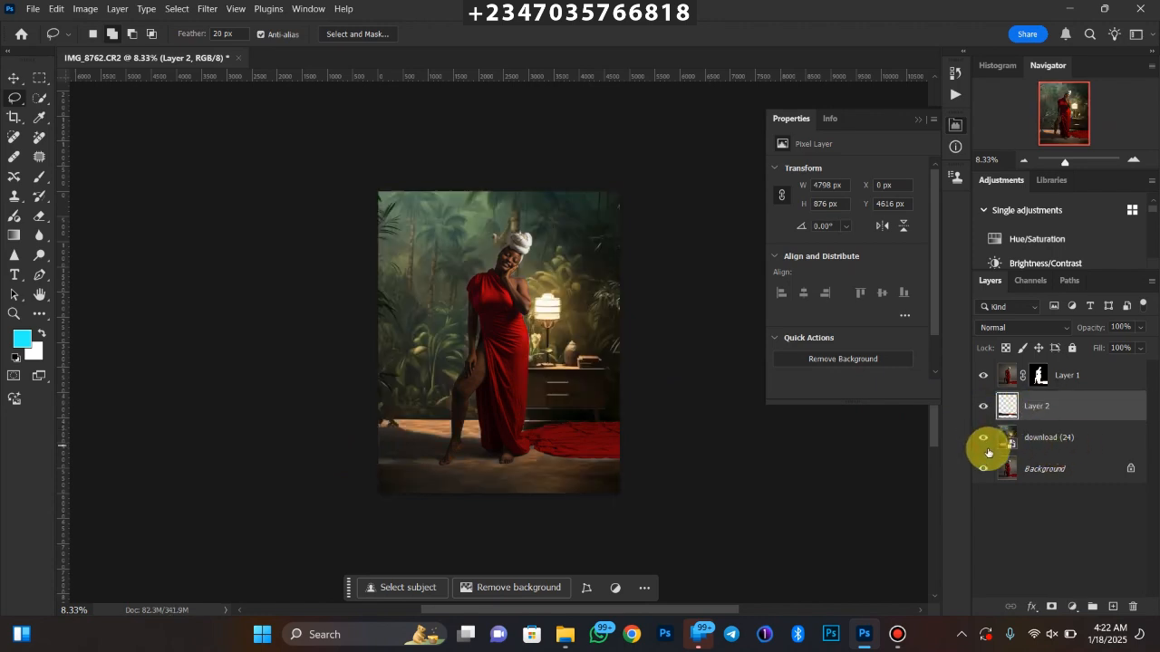
Set the floor shadow layer's blend mode to Multiply
double_click(1038, 408)
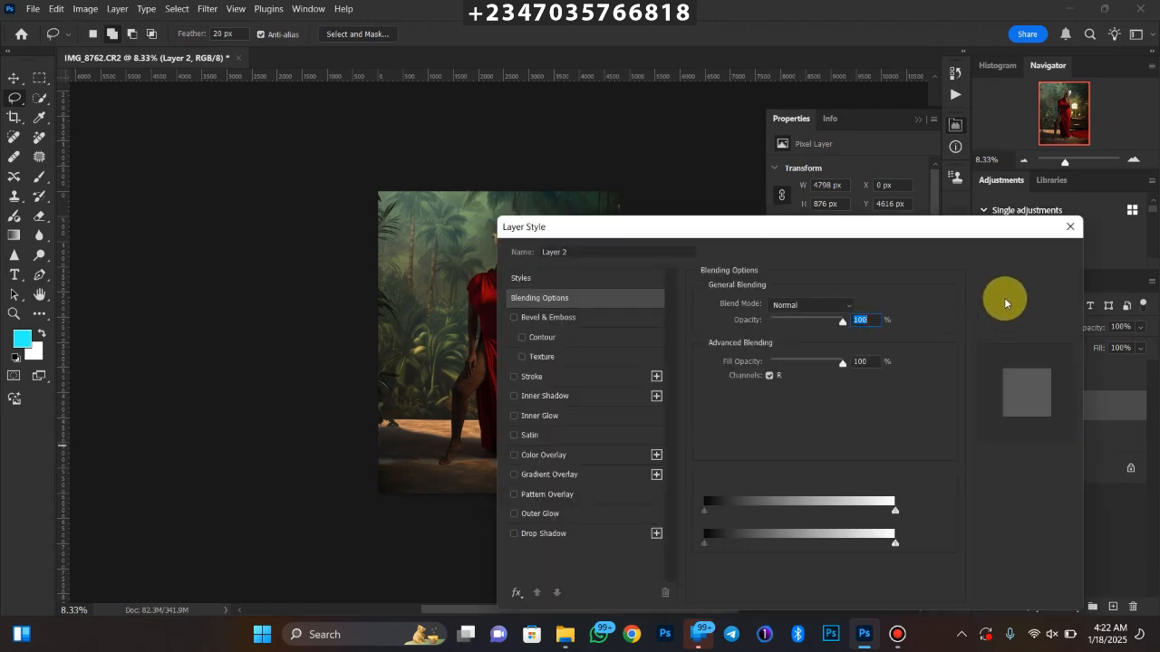
click(1012, 286)
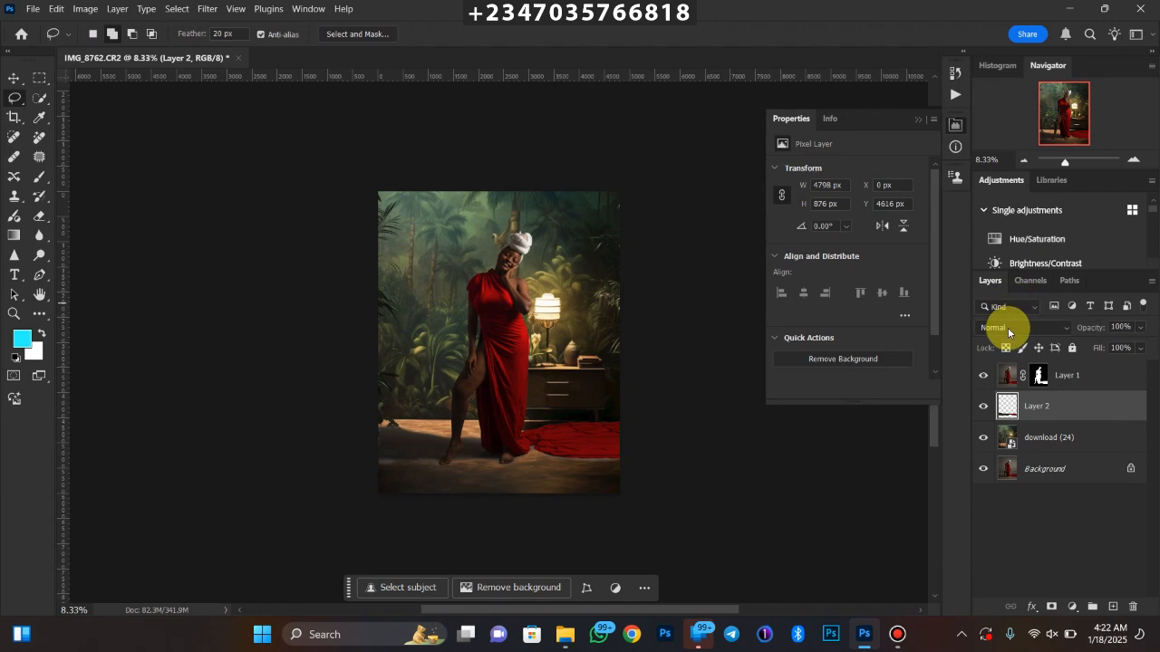
click(1008, 330)
click(991, 263)
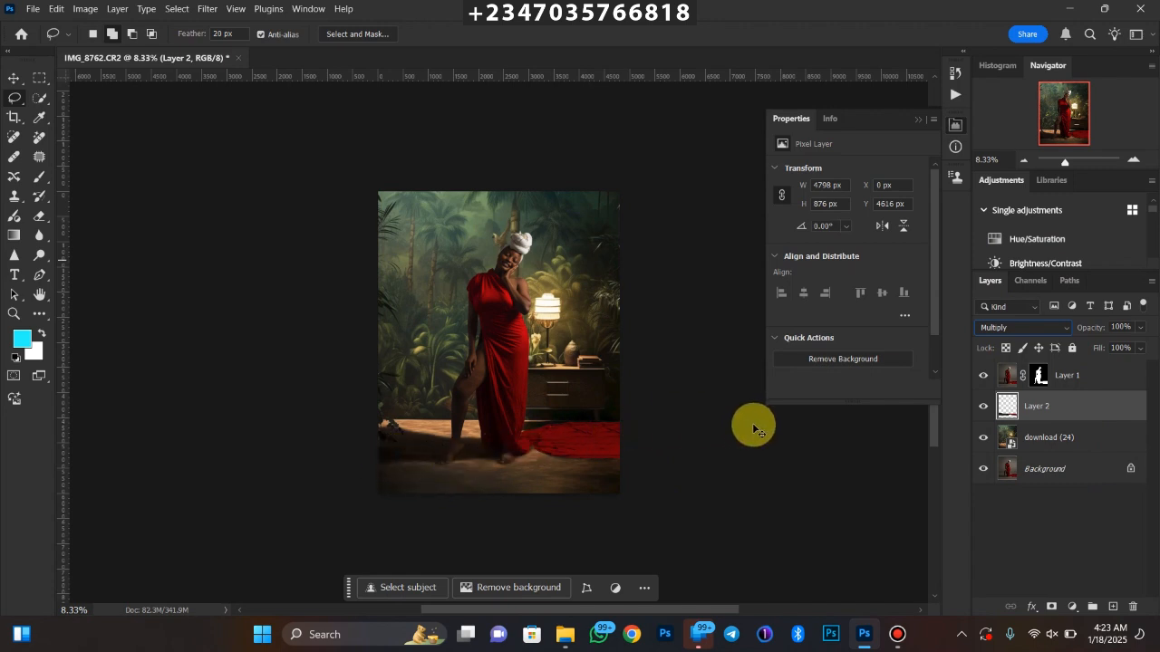
Brighten the floor shadow layer with Levels, keeping the black input at 0 and setting the white input to 111
key(ctrl+l)
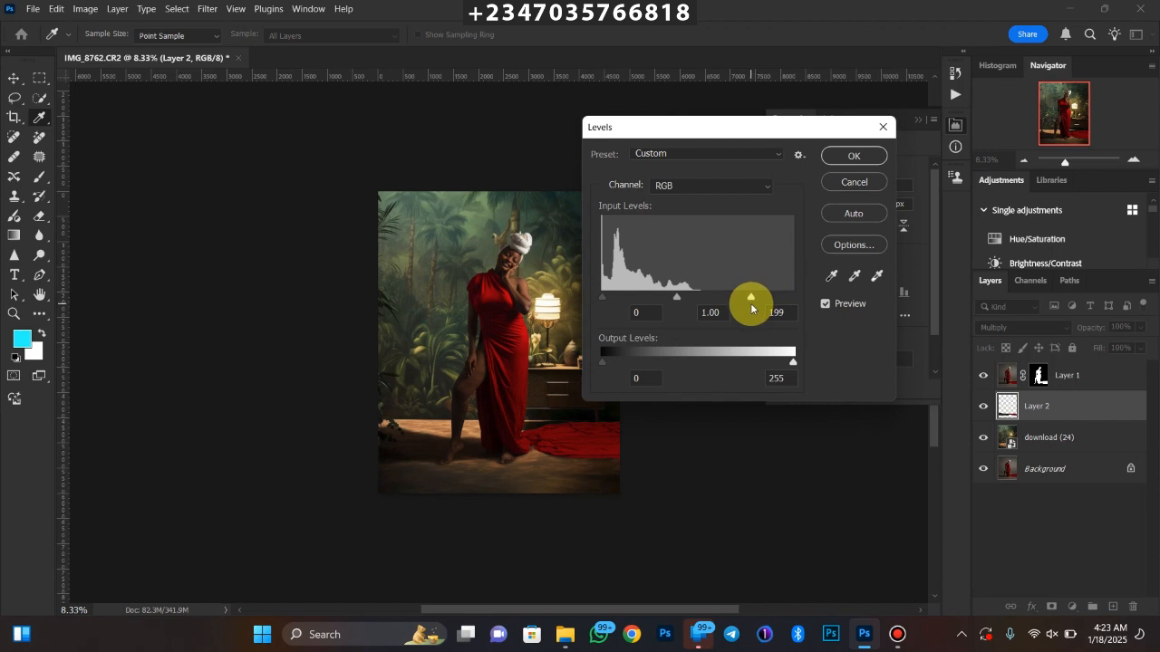
drag(751, 303, 715, 310)
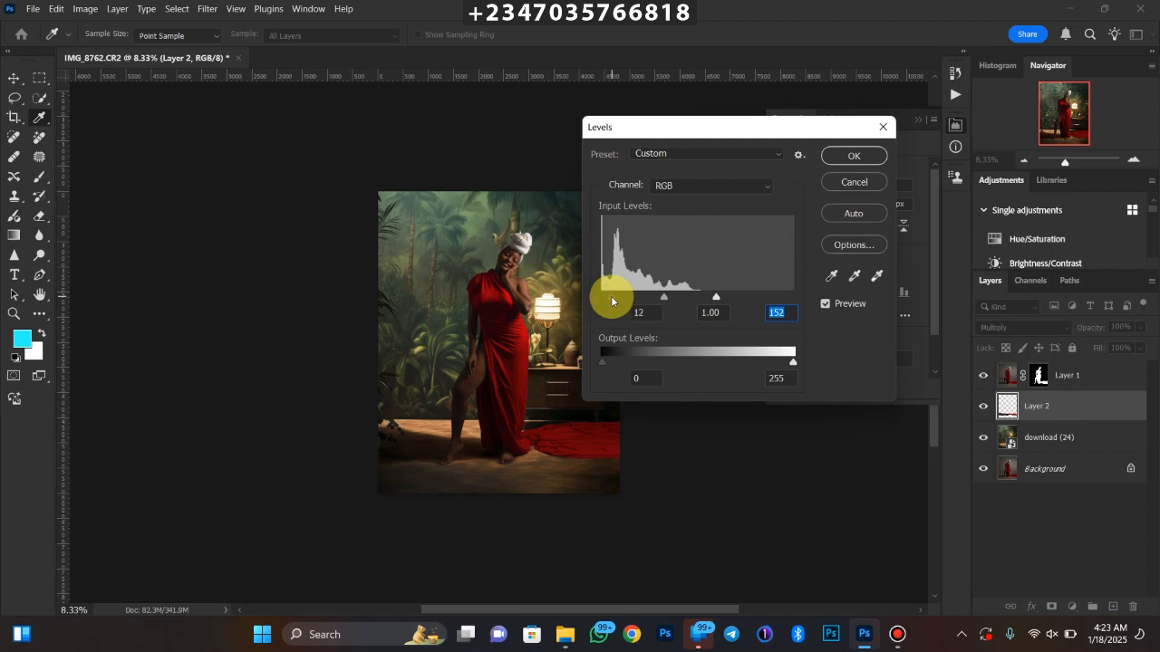
drag(611, 300, 584, 305)
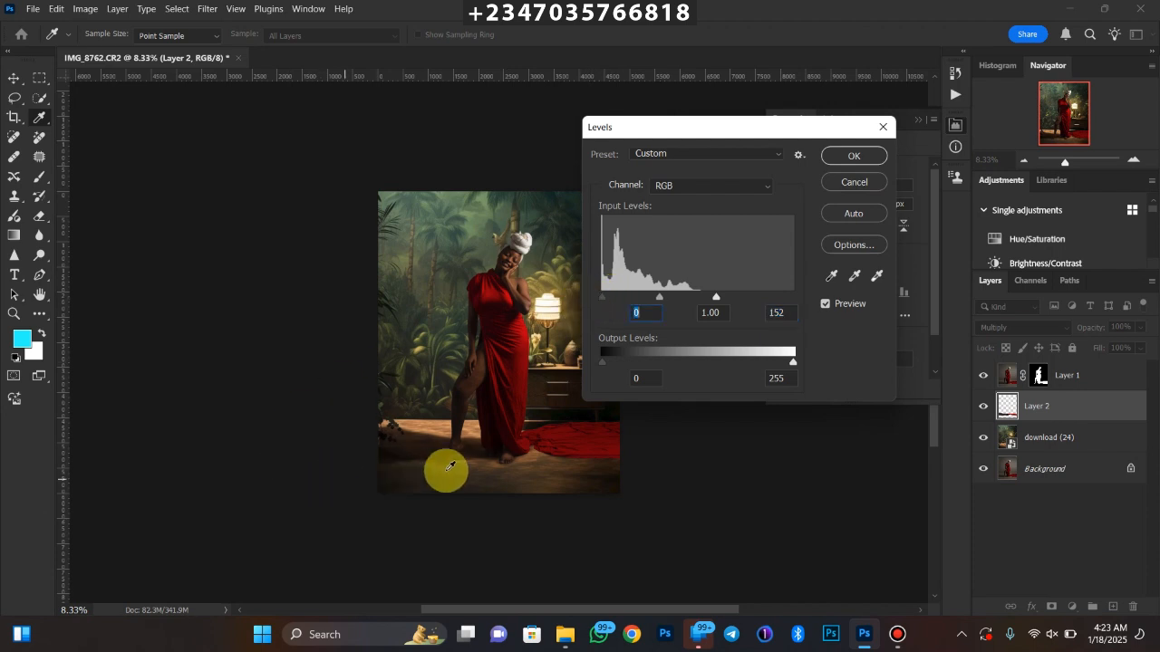
drag(708, 301, 688, 308)
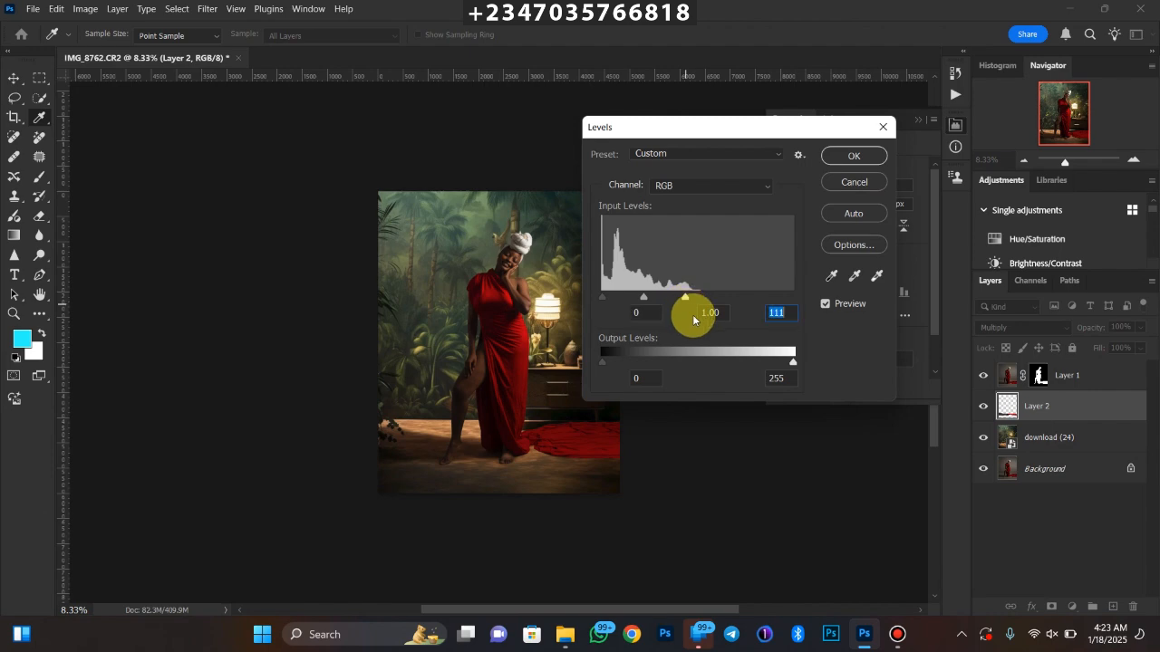
key(Return)
key(ctrl+minus)
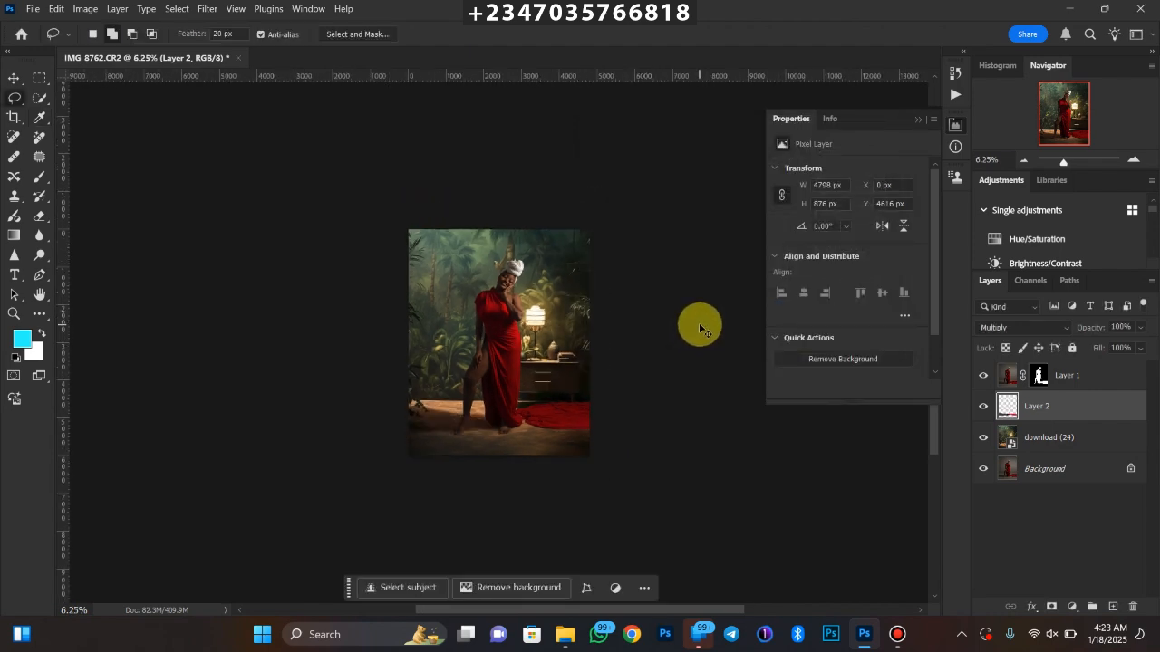
key(ctrl+plus)
key(ctrl+plus)
key(ctrl+plus)
key(ctrl+minus)
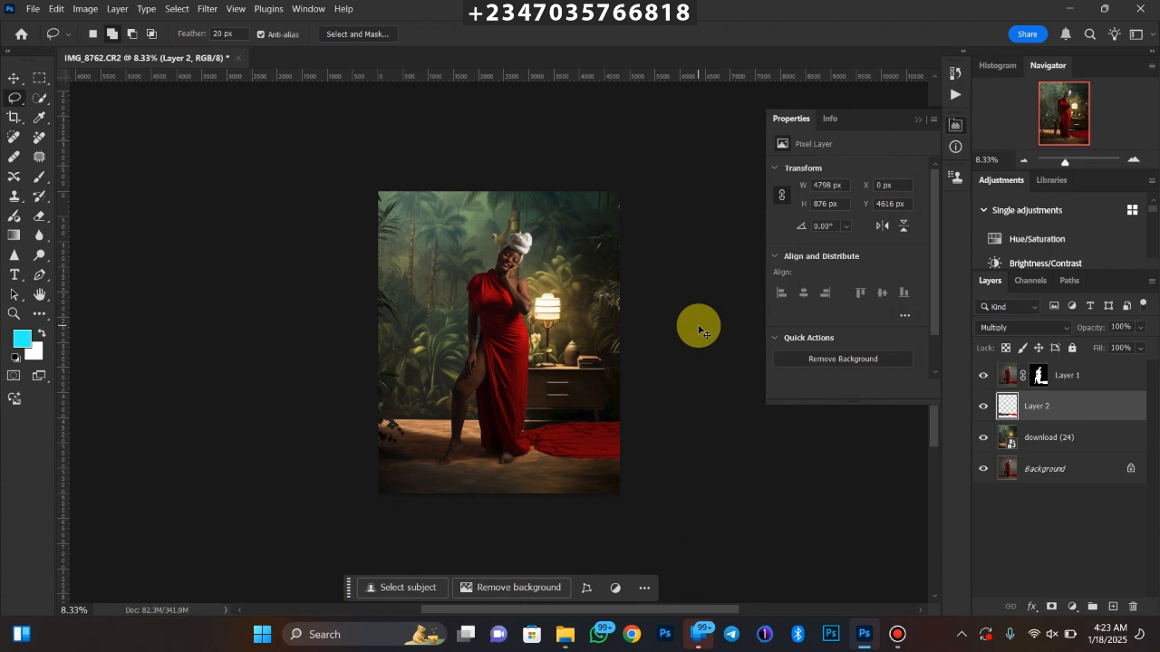
key(ctrl+plus)
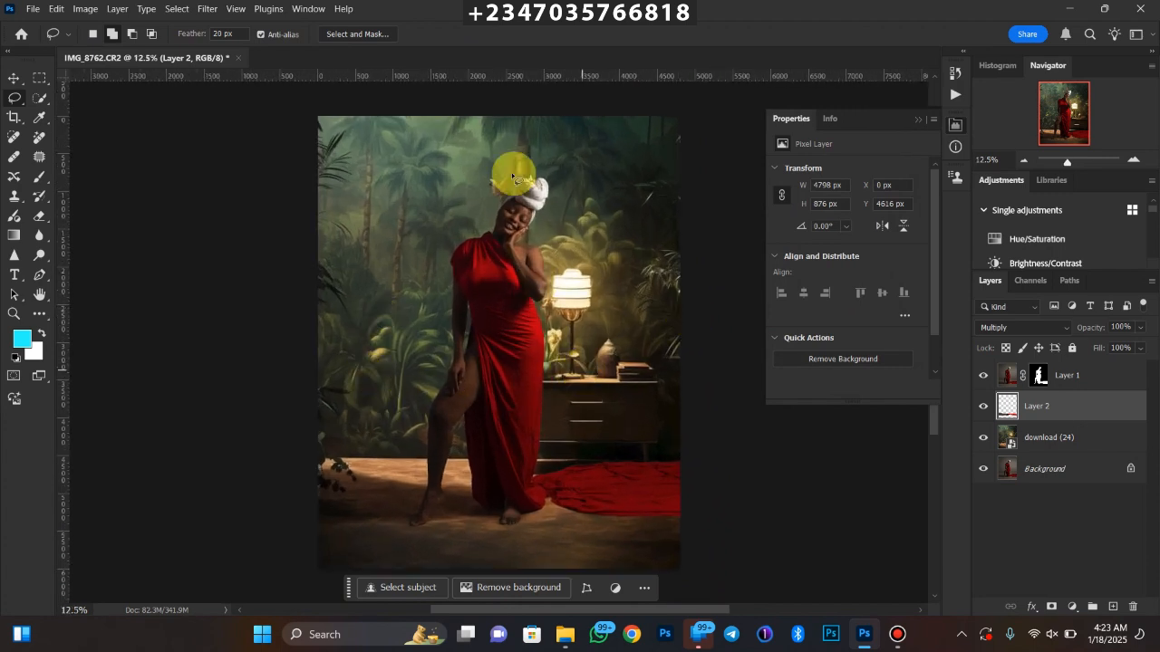
Duplicate the jungle backdrop layer "download (24)"
key(ctrl+plus)
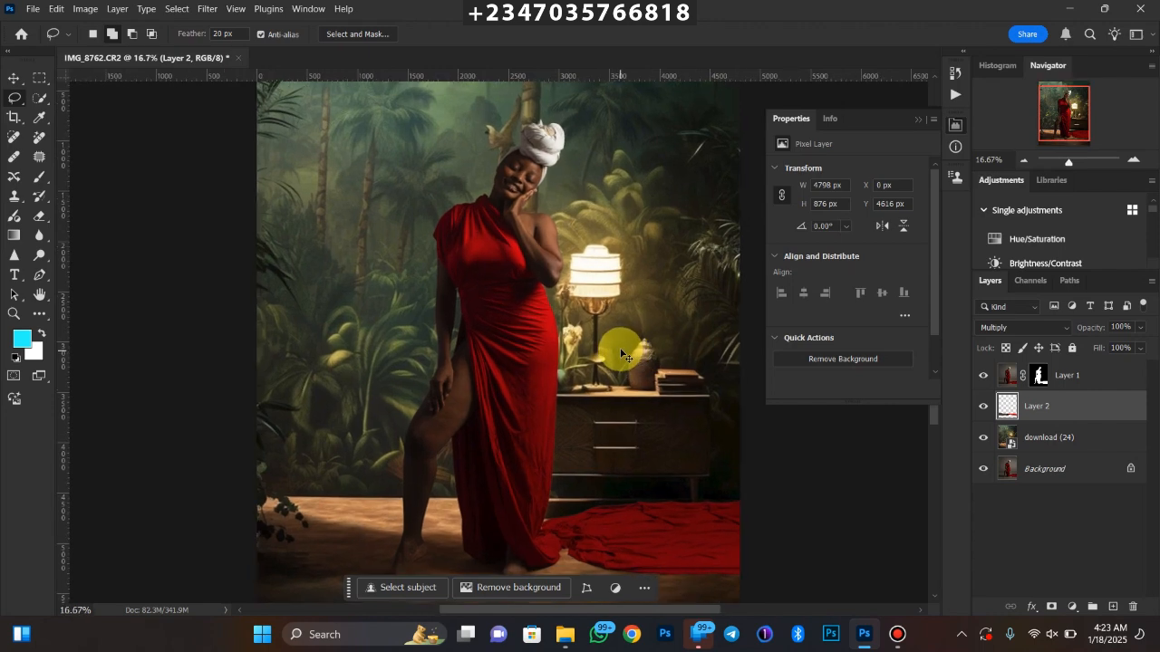
key(ctrl+minus)
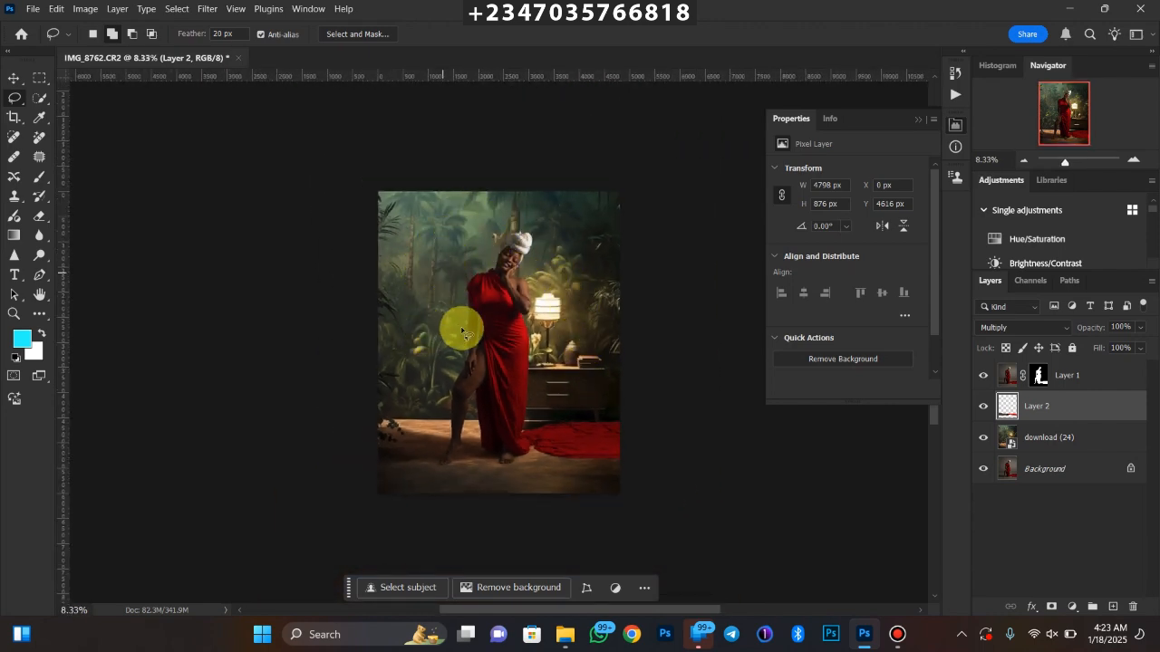
click(1063, 448)
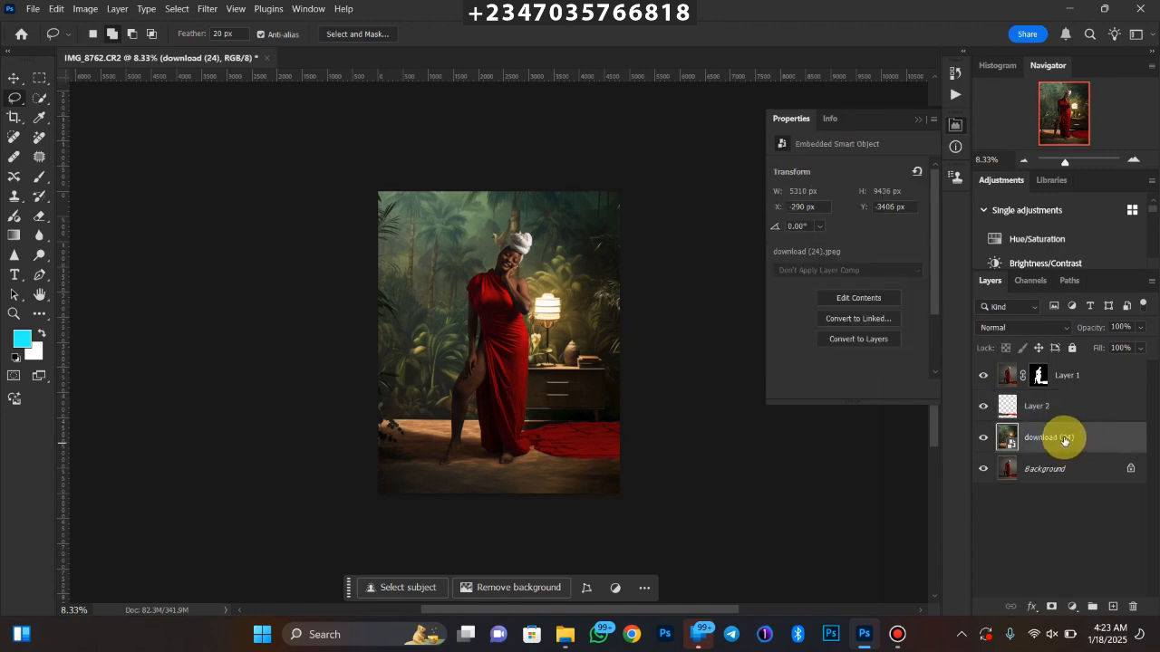
key(ctrl+j)
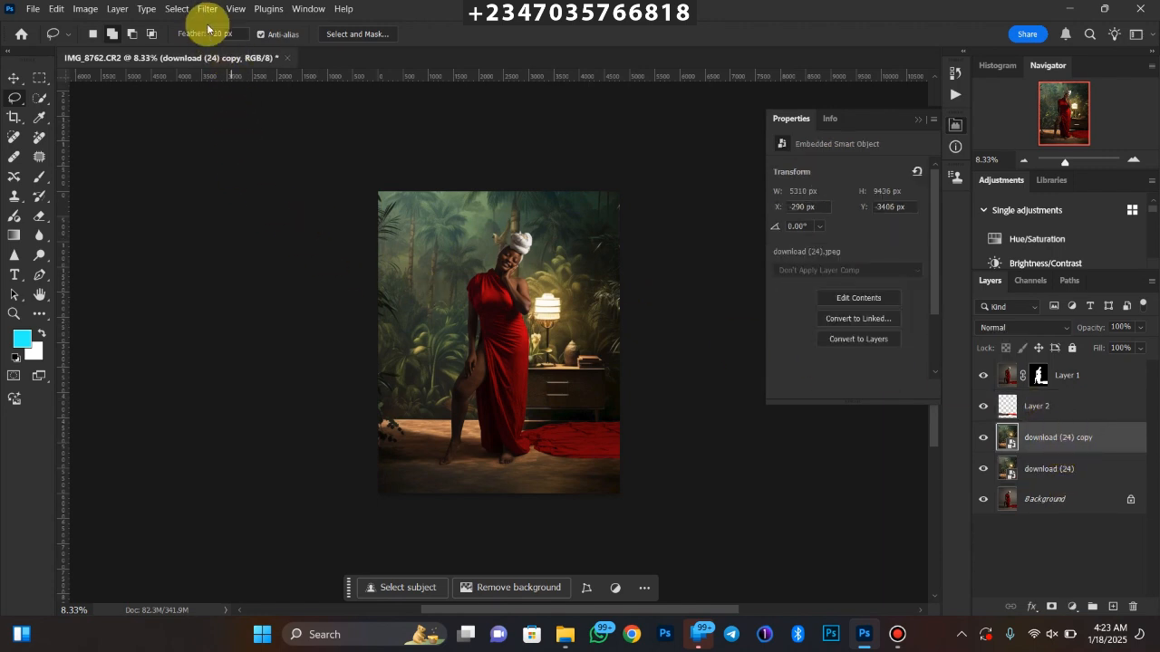
Blur the jungle backdrop copy with an 18.0-pixel Gaussian Blur
click(207, 9)
mouse_move(272, 178)
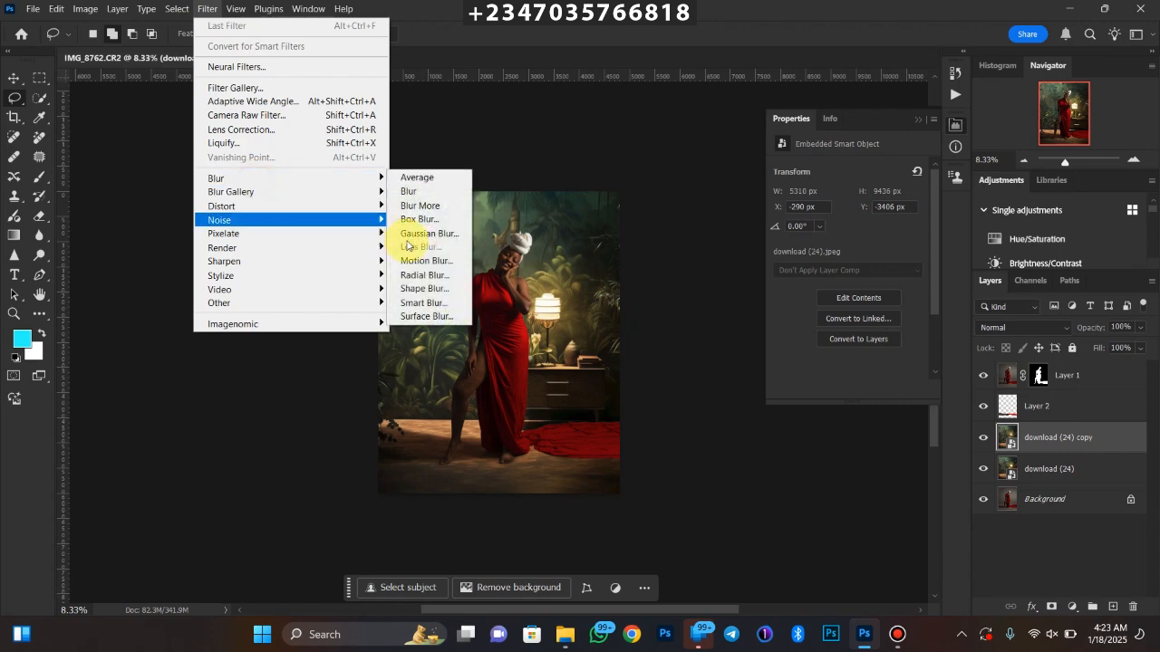
click(415, 233)
drag(707, 358, 743, 355)
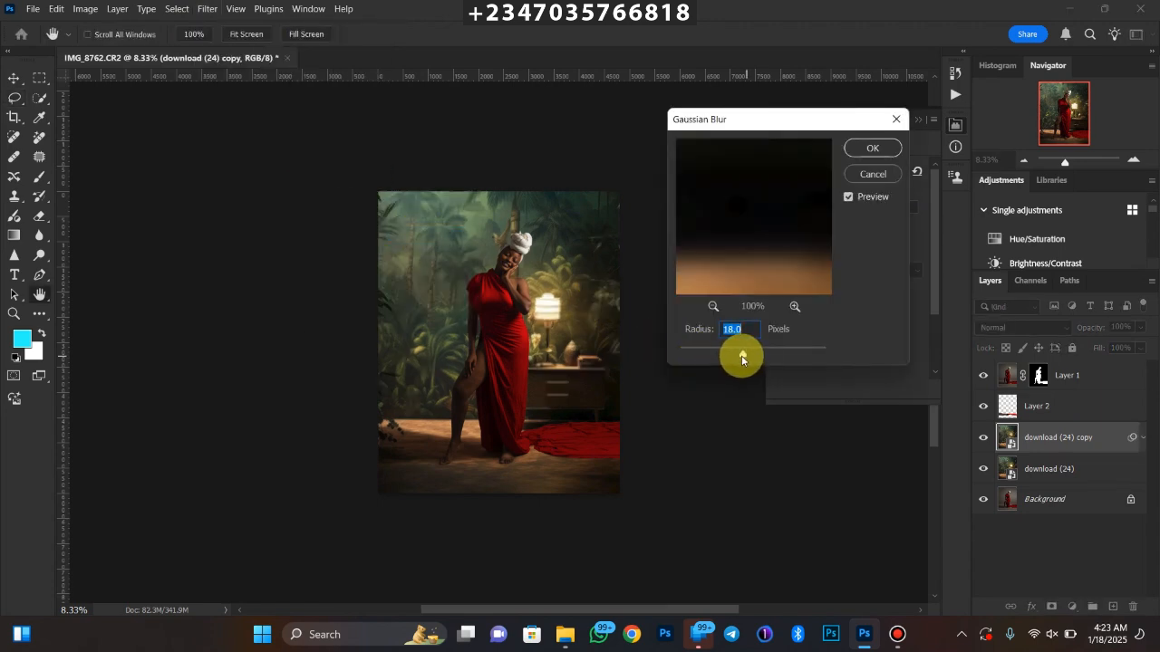
key(ctrl+plus)
key(ctrl+plus)
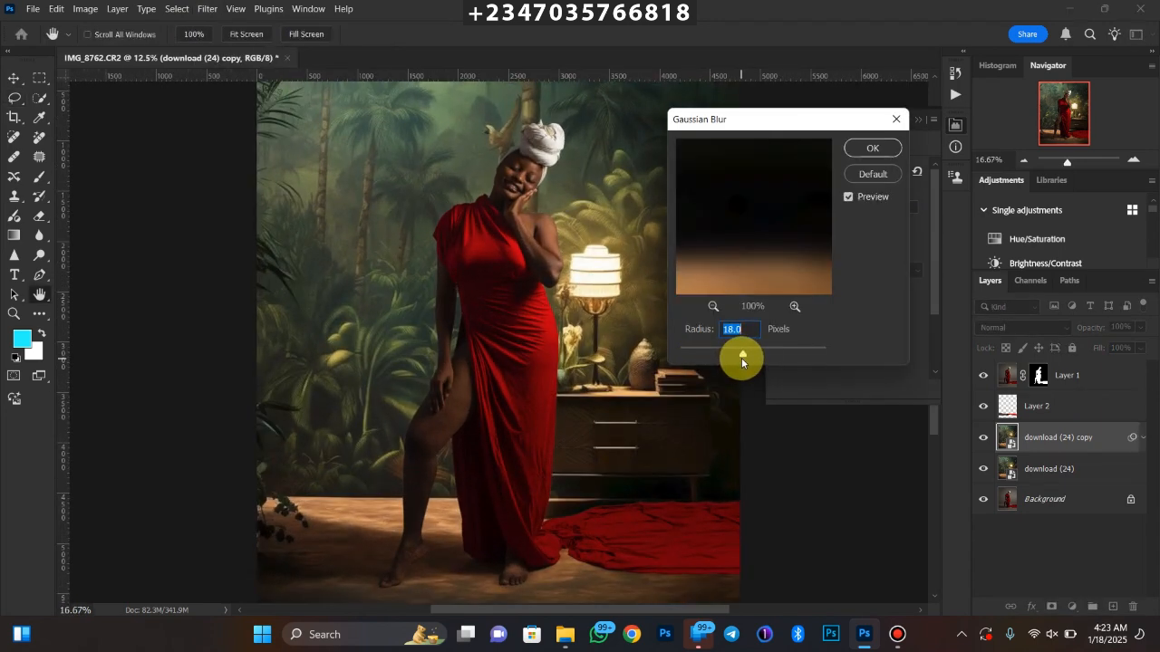
key(ctrl+minus)
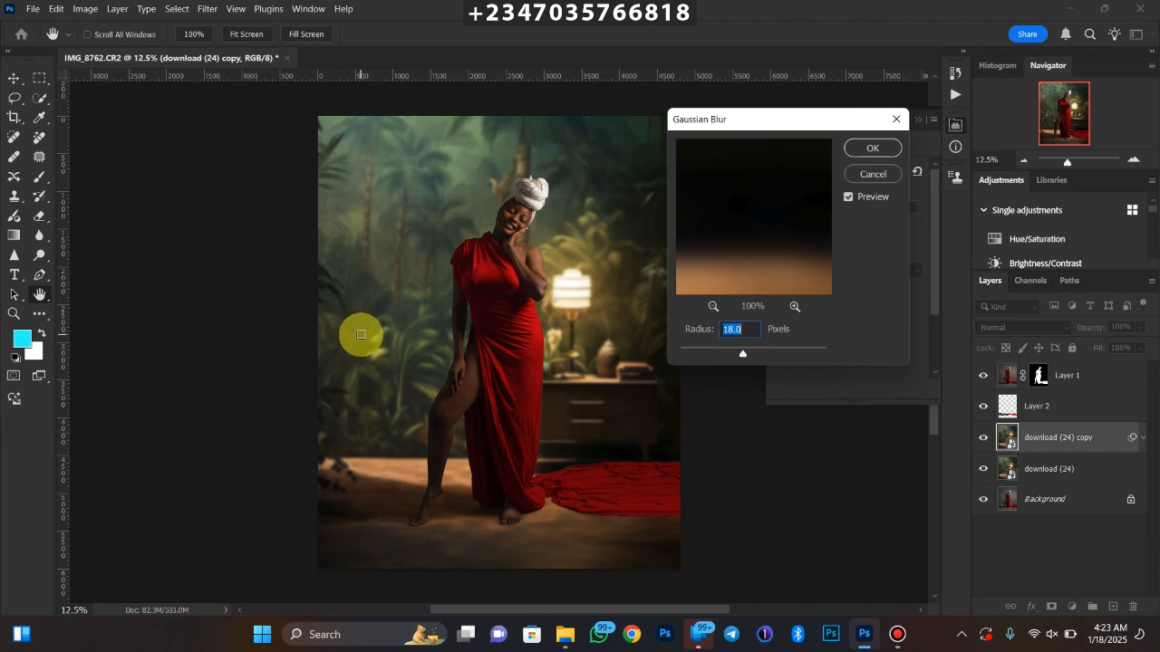
key(Return)
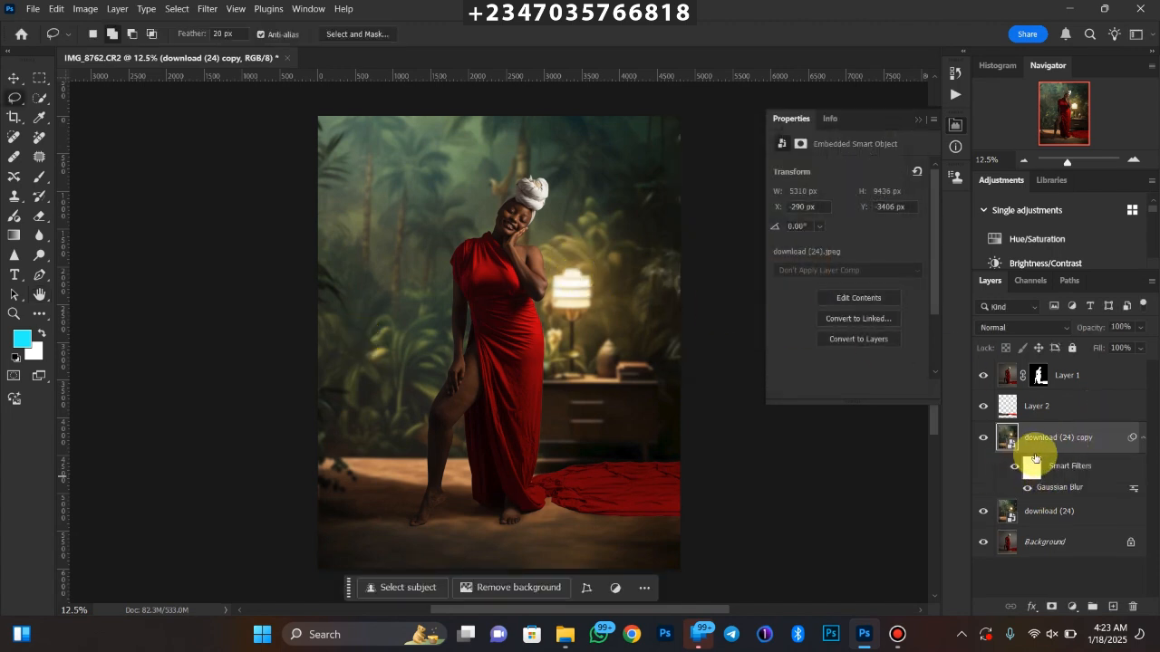
Add a layer mask to the blurred backdrop copy and paint black across the floor with a 2000 px soft brush
key(ctrl+plus)
key(ctrl+plus)
drag(528, 389, 538, 163)
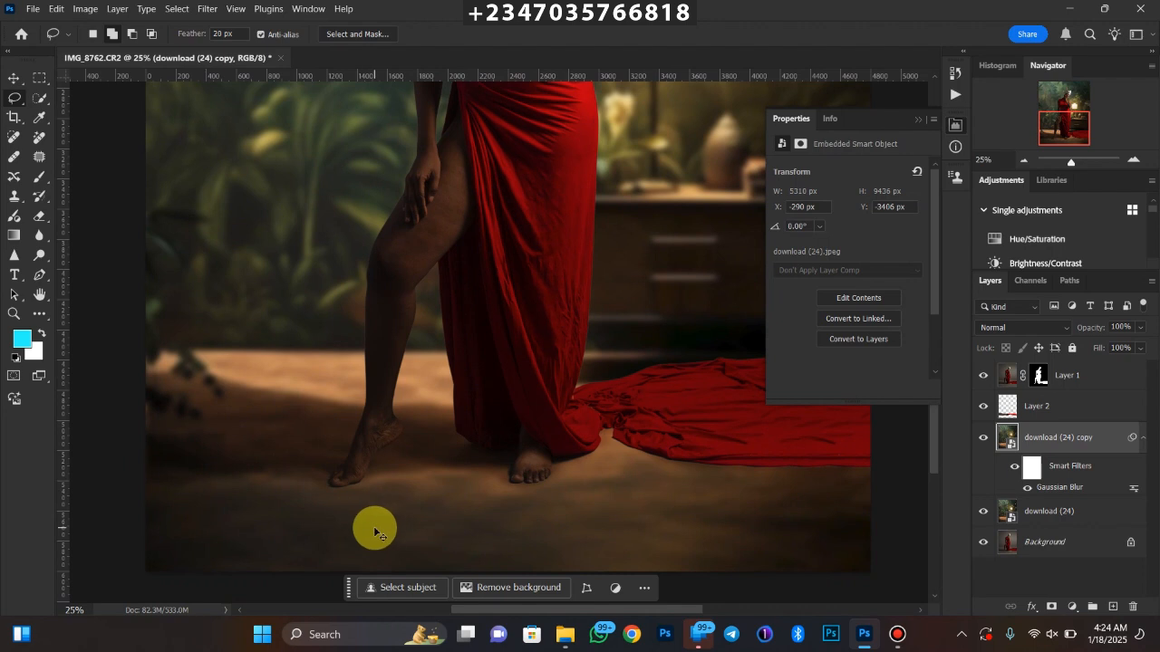
key(ctrl+minus)
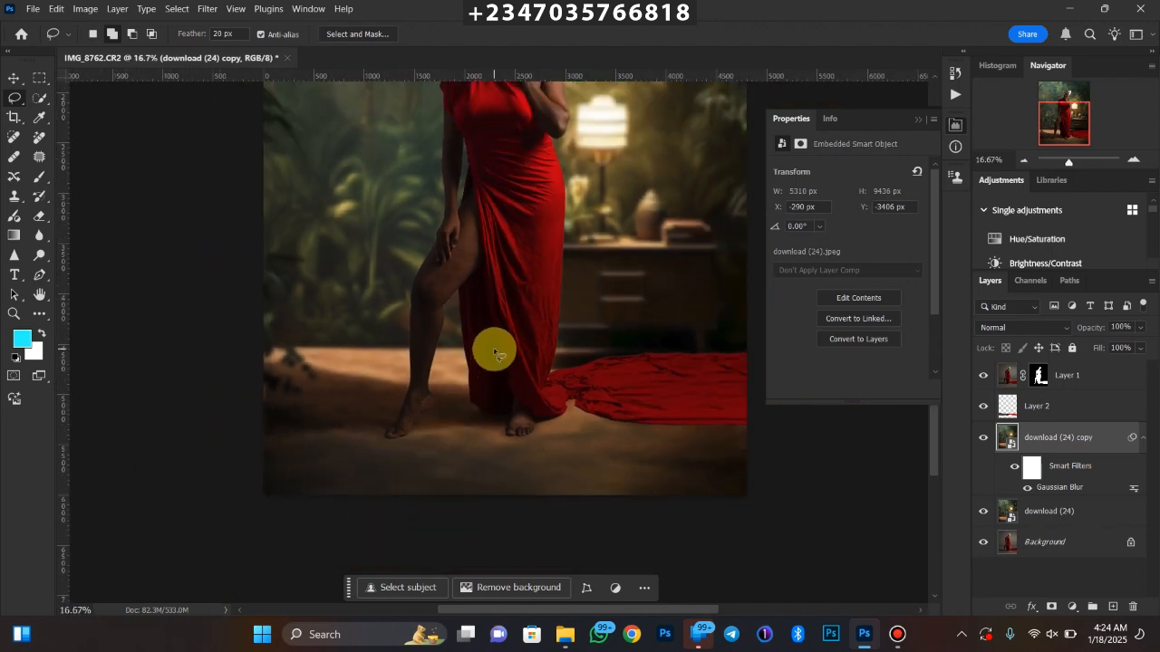
key(ctrl+minus)
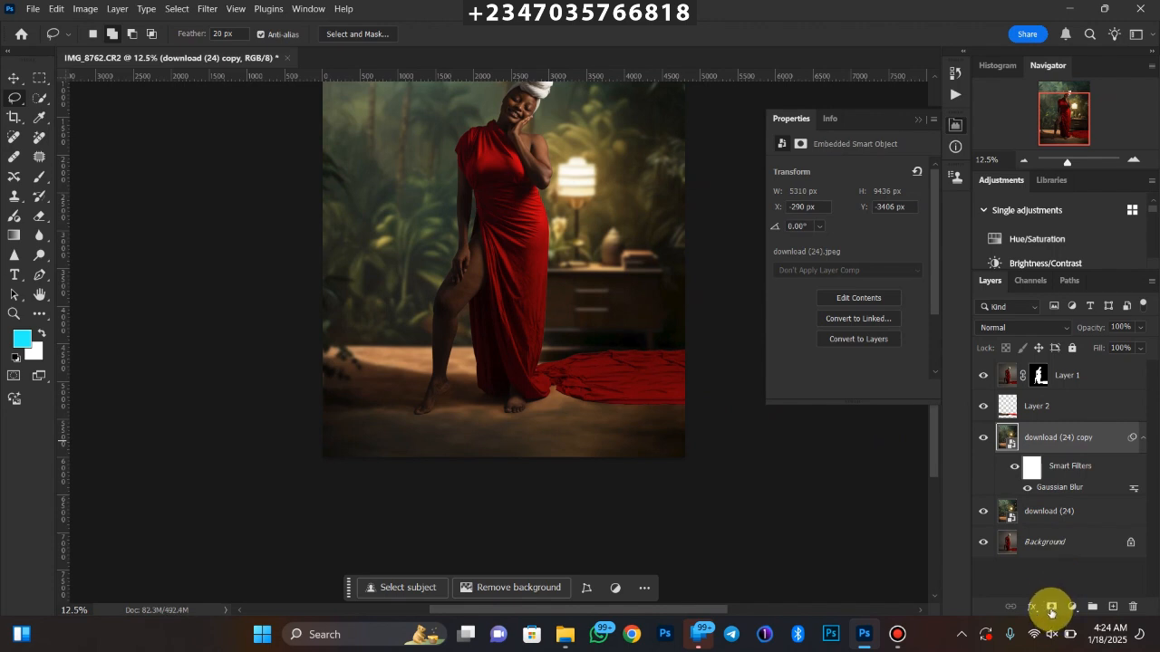
click(1051, 608)
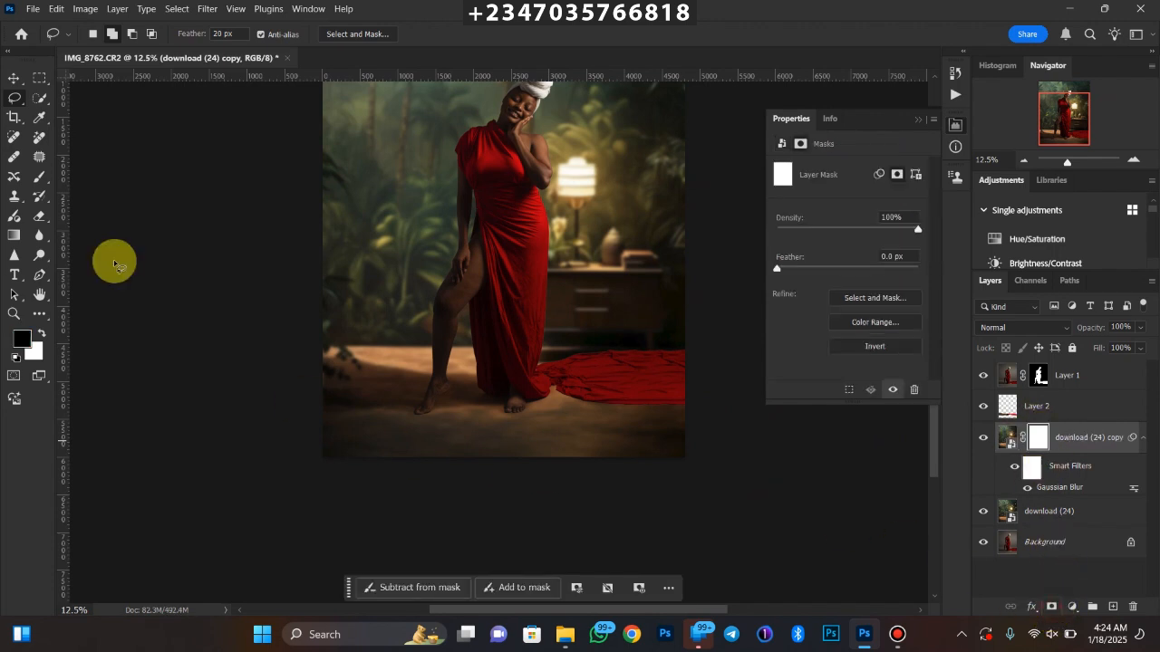
click(39, 178)
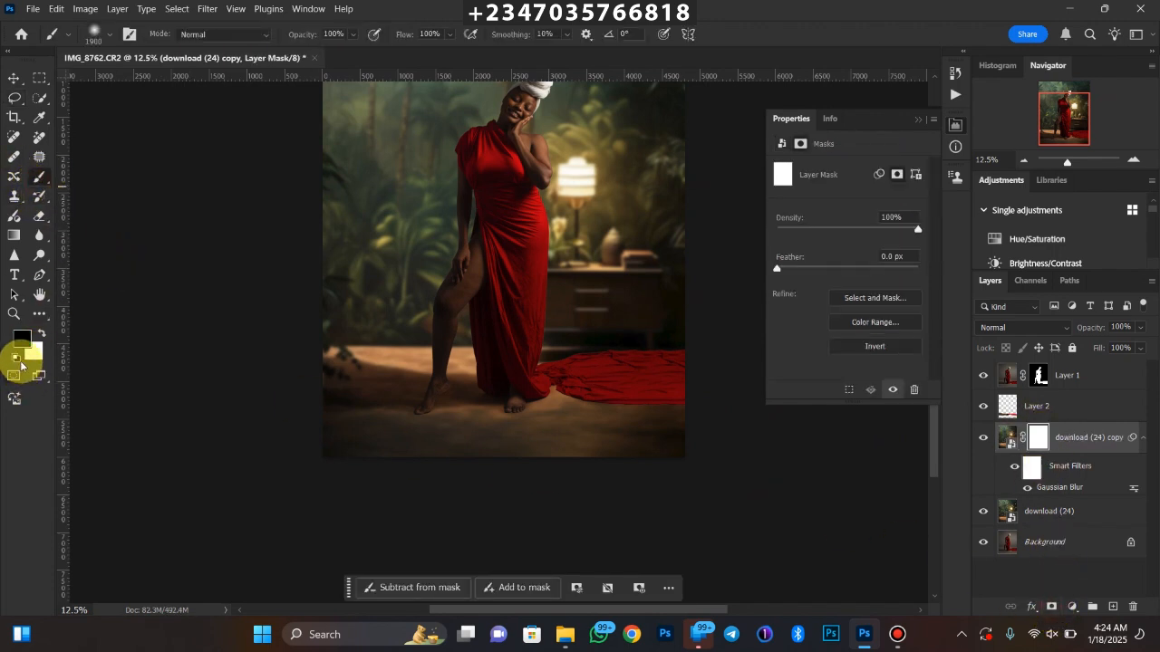
key(bracketright)
mouse_move(340, 416)
mouse_down()
mouse_move(672, 409)
mouse_move(640, 407)
mouse_up()
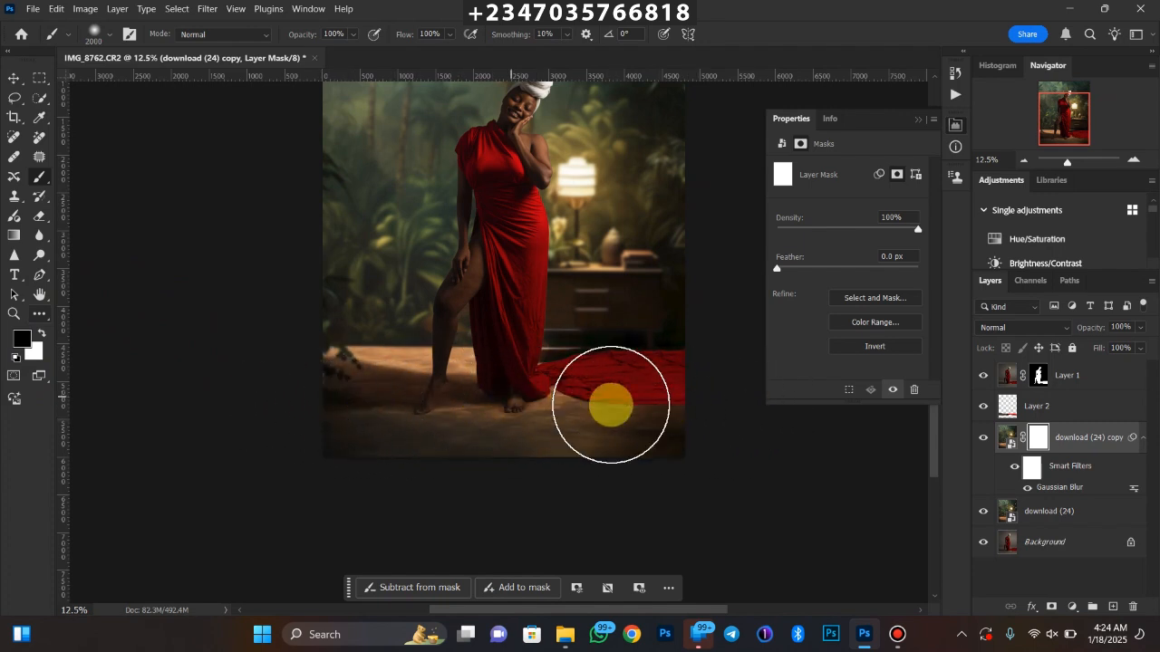
Examine the floor's sharpness and compare the composite with both jungle backdrop layers hidden and shown
key(ctrl+plus)
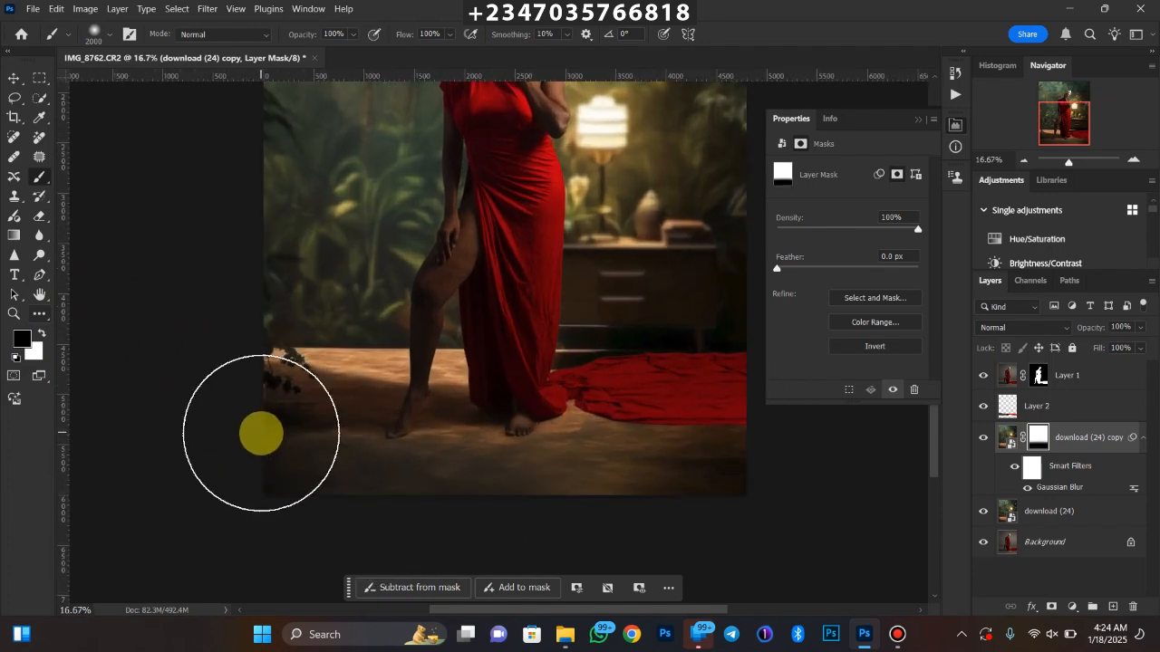
key(ctrl+minus)
key(ctrl+minus)
key(ctrl+minus)
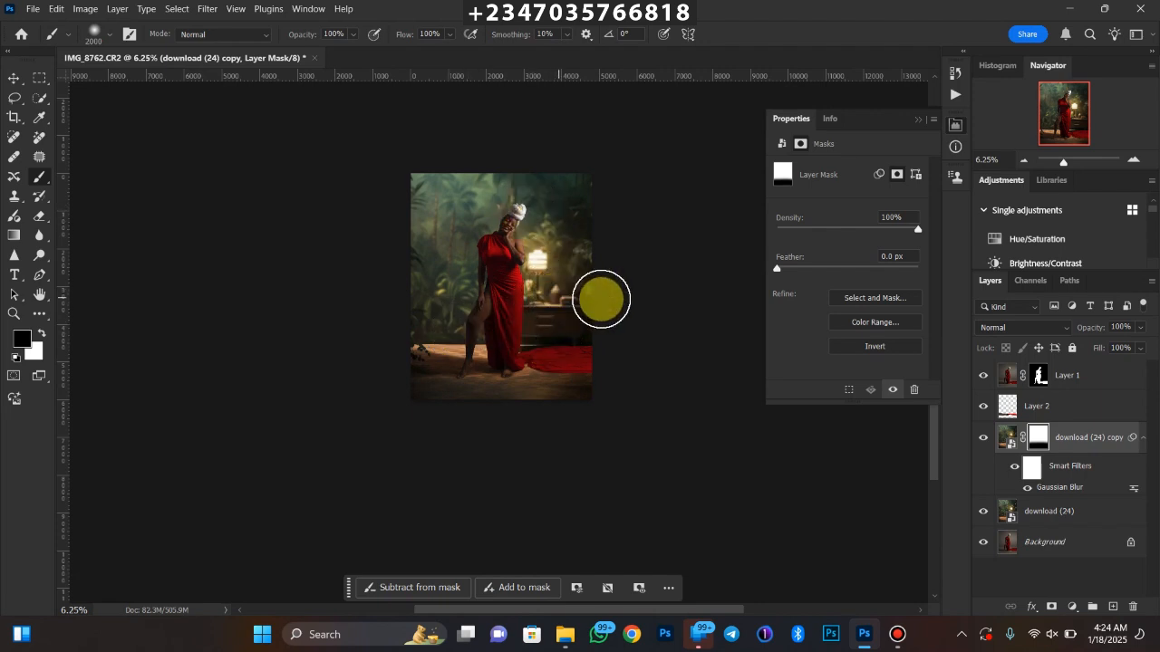
click(983, 511)
click(983, 437)
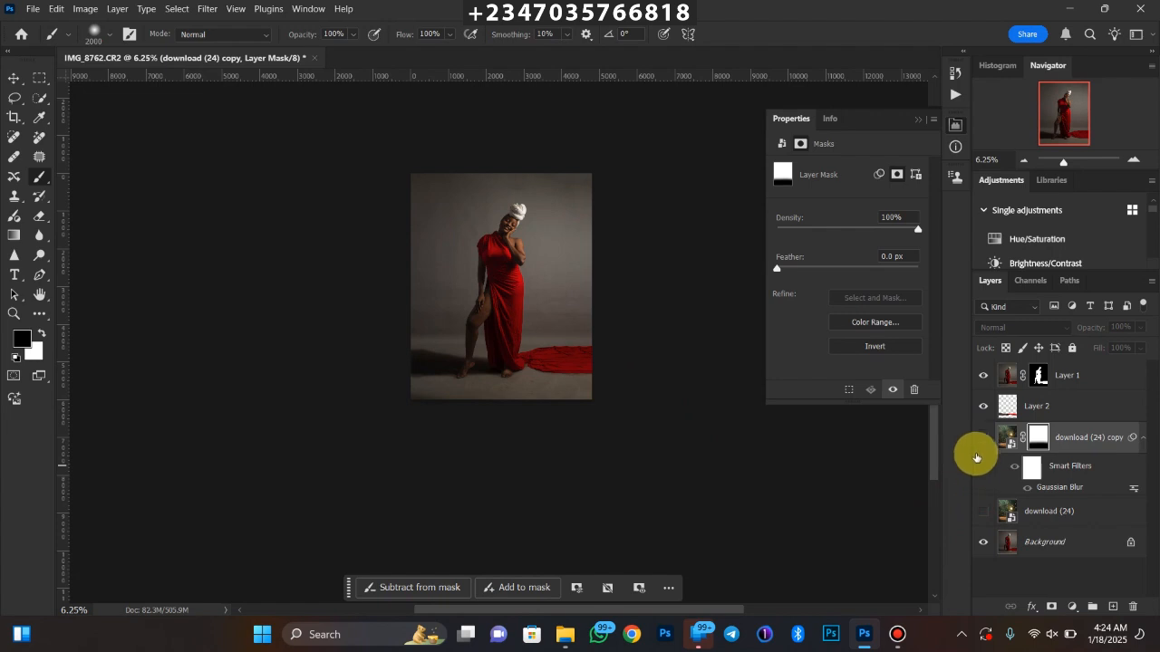
click(984, 437)
click(983, 511)
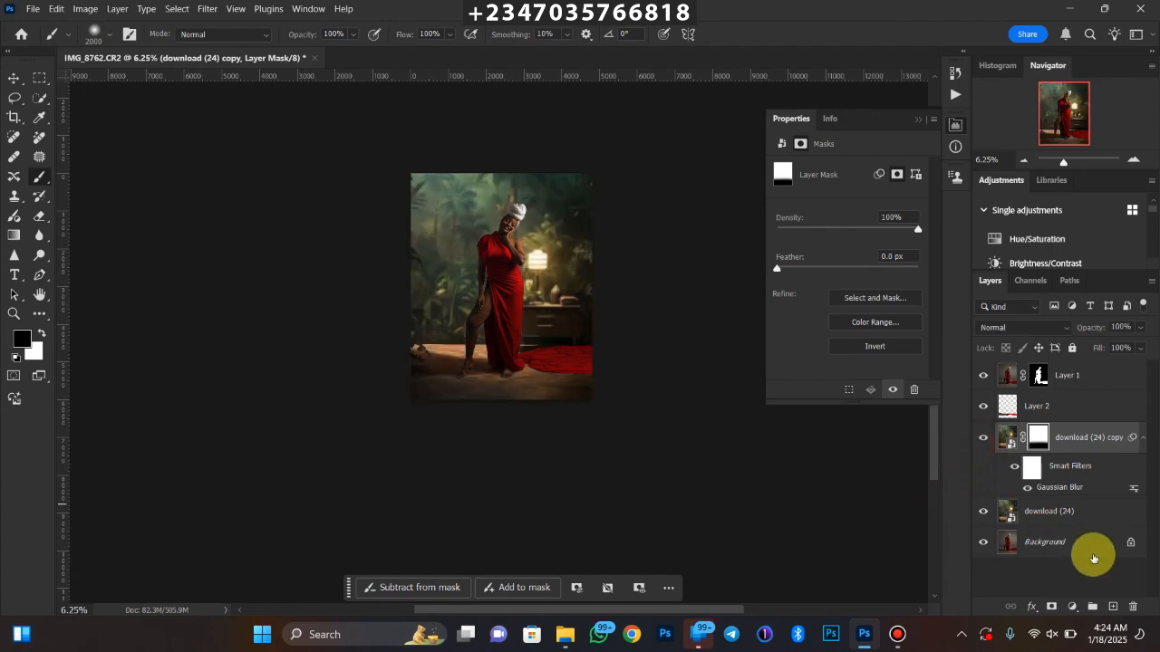
Duplicate the Background layer and stack the copy directly above the blurred jungle backdrop
click(1053, 552)
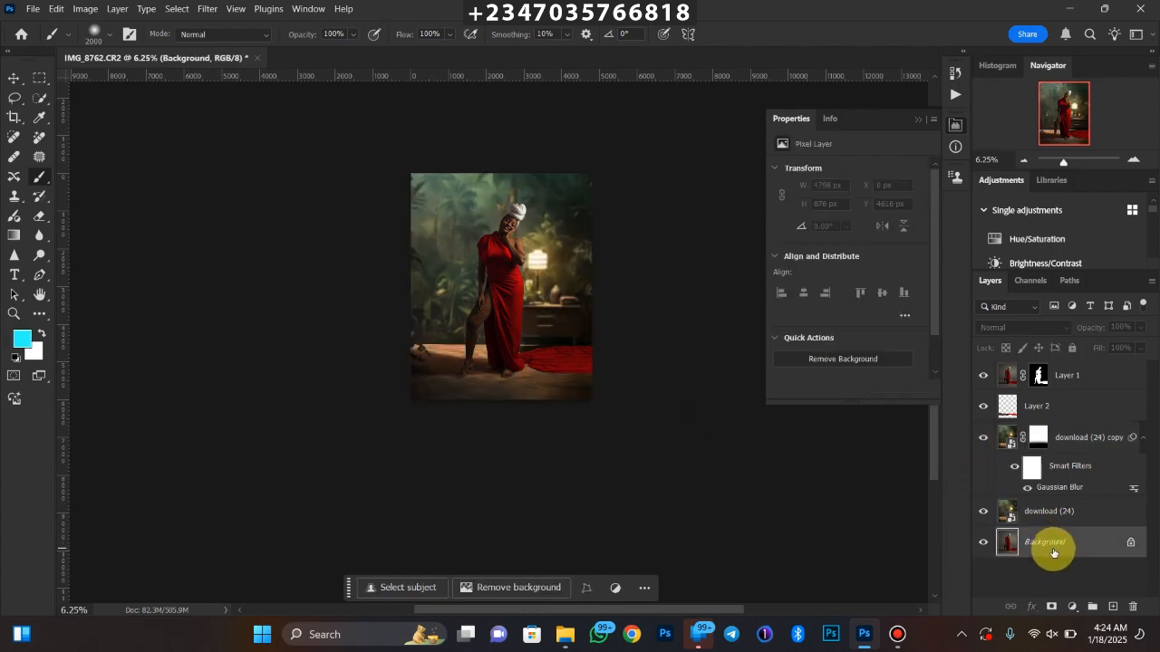
key(ctrl+j)
drag(1051, 536, 1043, 421)
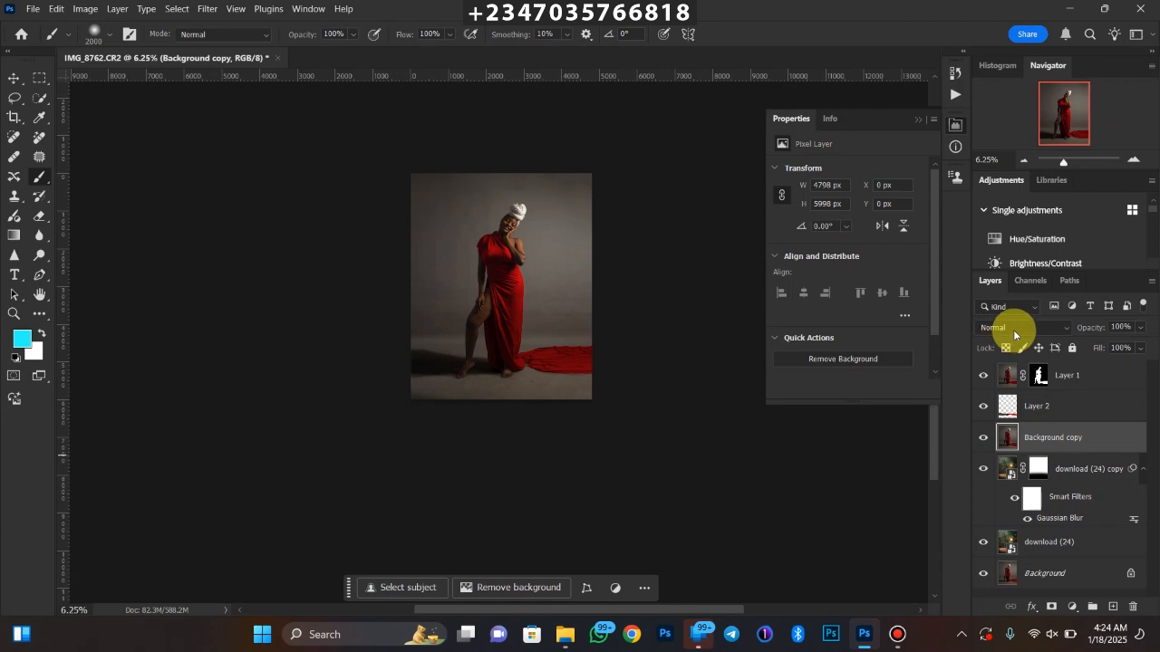
Set the Background copy to Multiply at 51% opacity and compare the image with it hidden and shown
click(1015, 328)
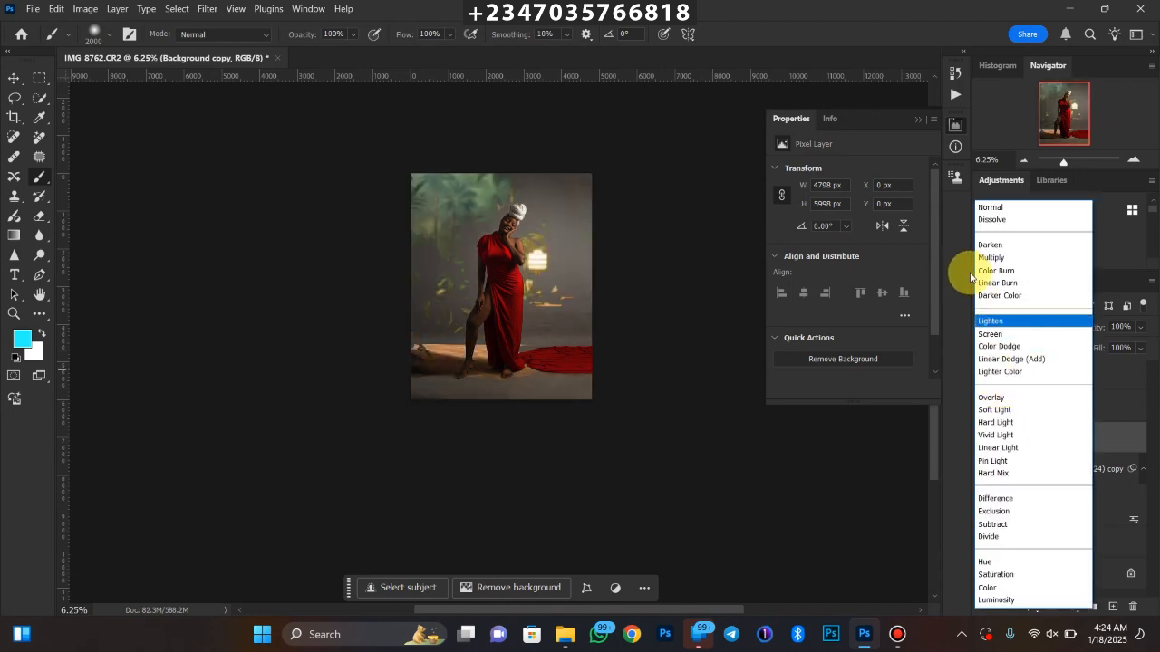
click(980, 258)
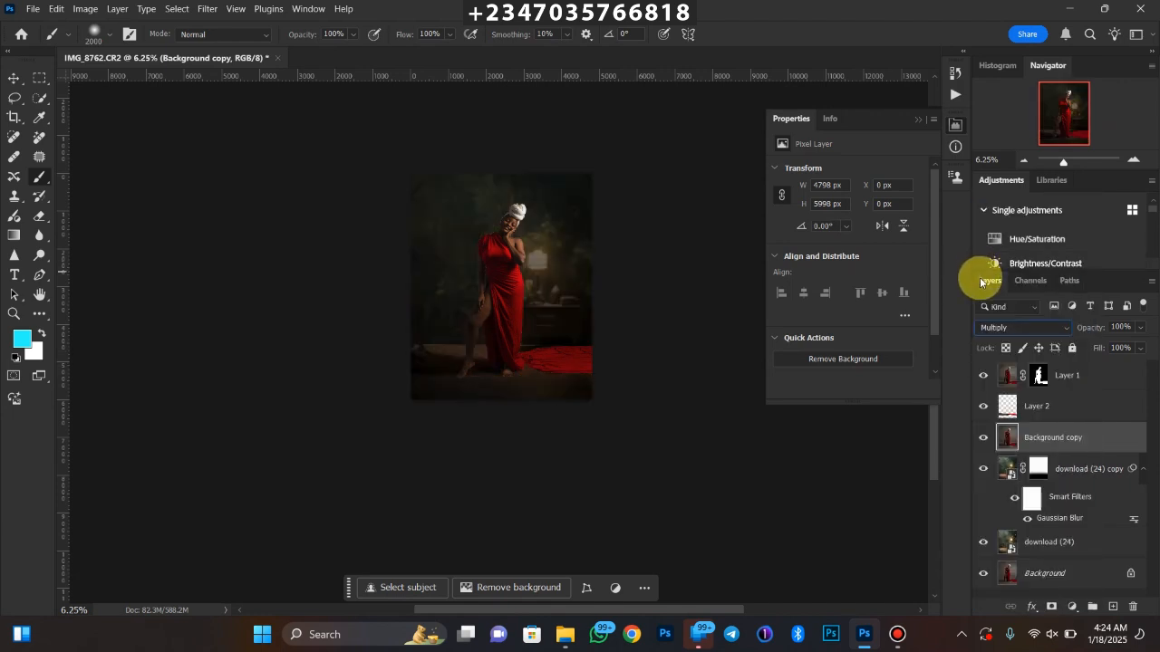
click(1141, 329)
mouse_move(1127, 346)
mouse_down()
mouse_move(1108, 357)
mouse_move(1114, 342)
mouse_move(1118, 354)
mouse_up()
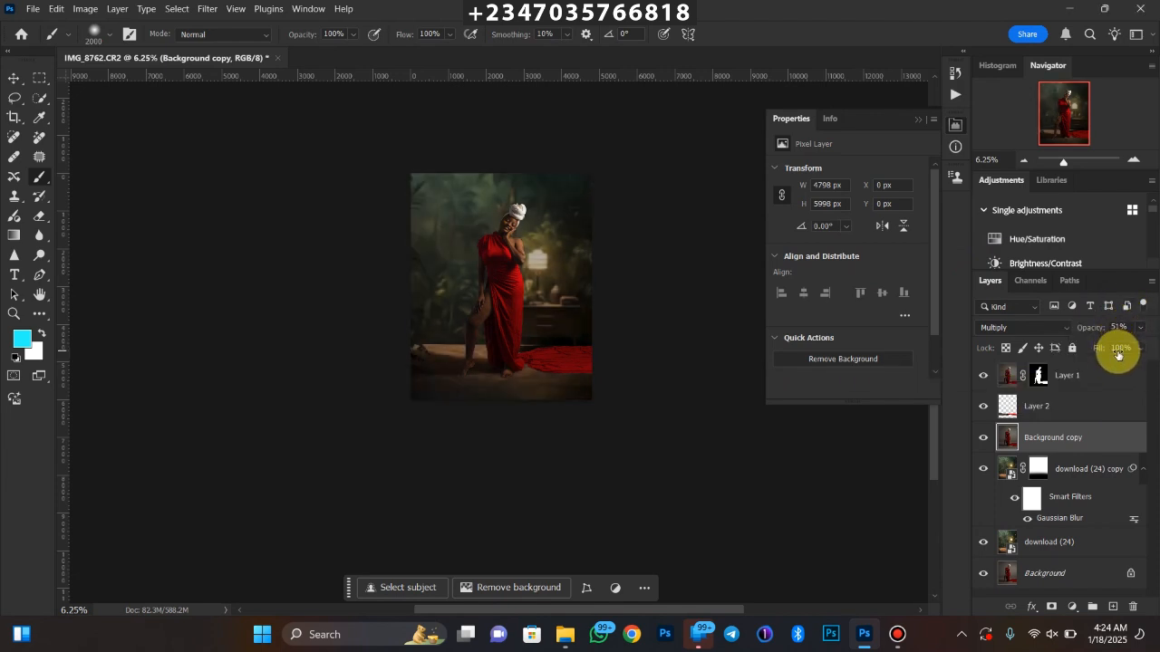
key(ctrl+plus)
key(ctrl+plus)
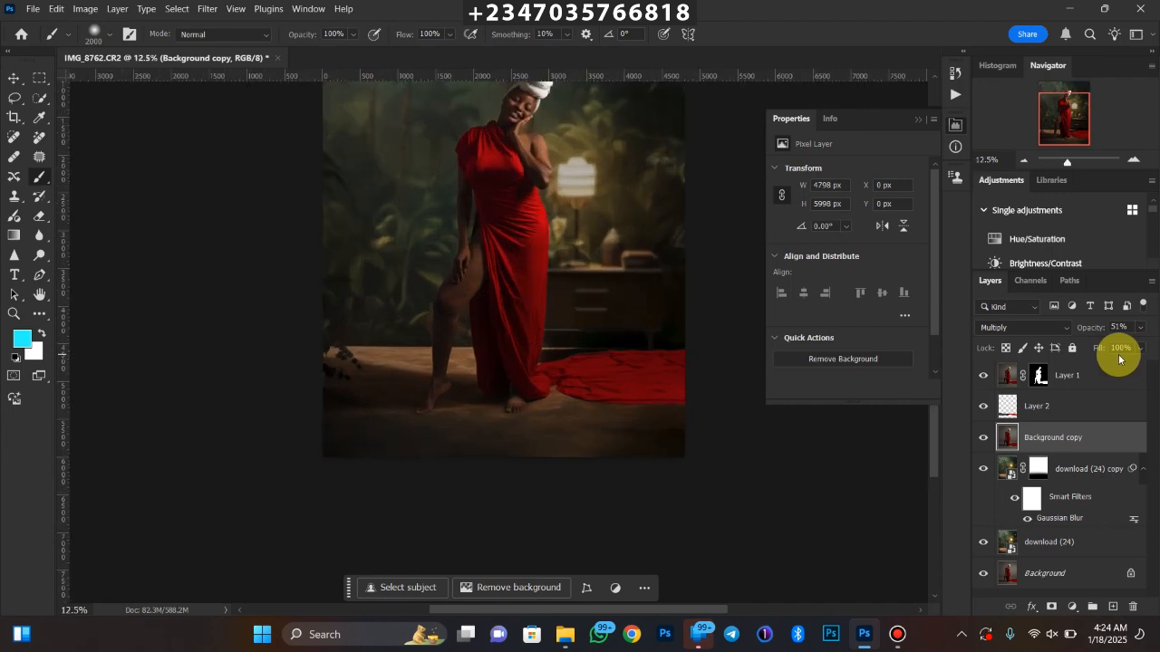
key(ctrl+minus)
key(ctrl+minus)
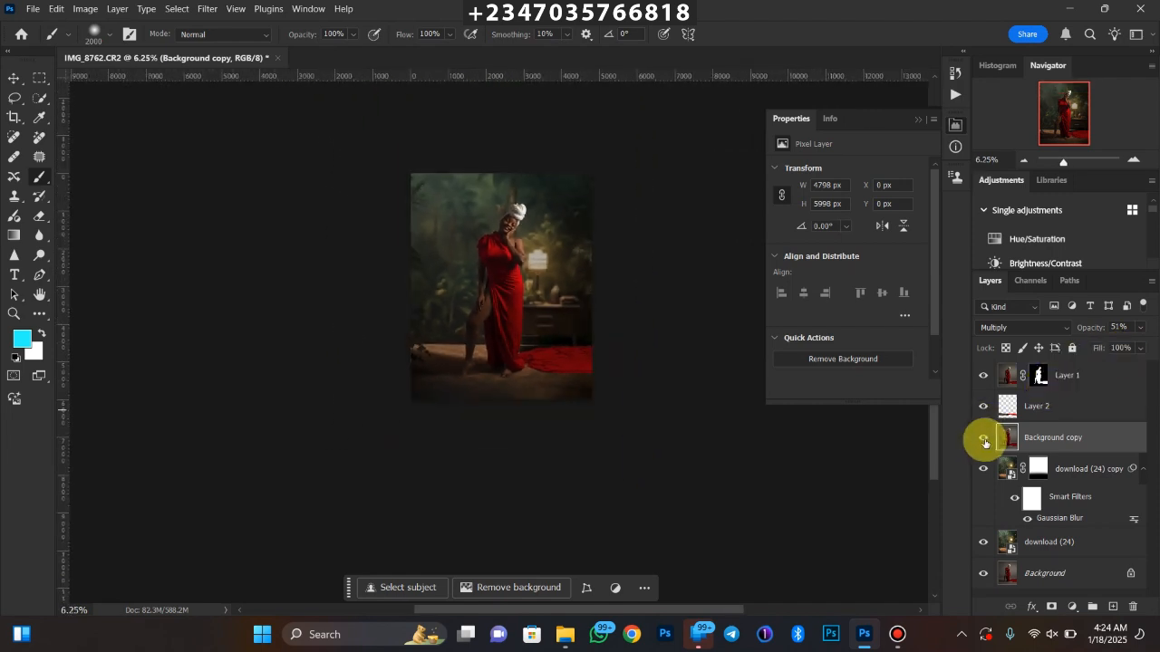
click(983, 440)
click(983, 439)
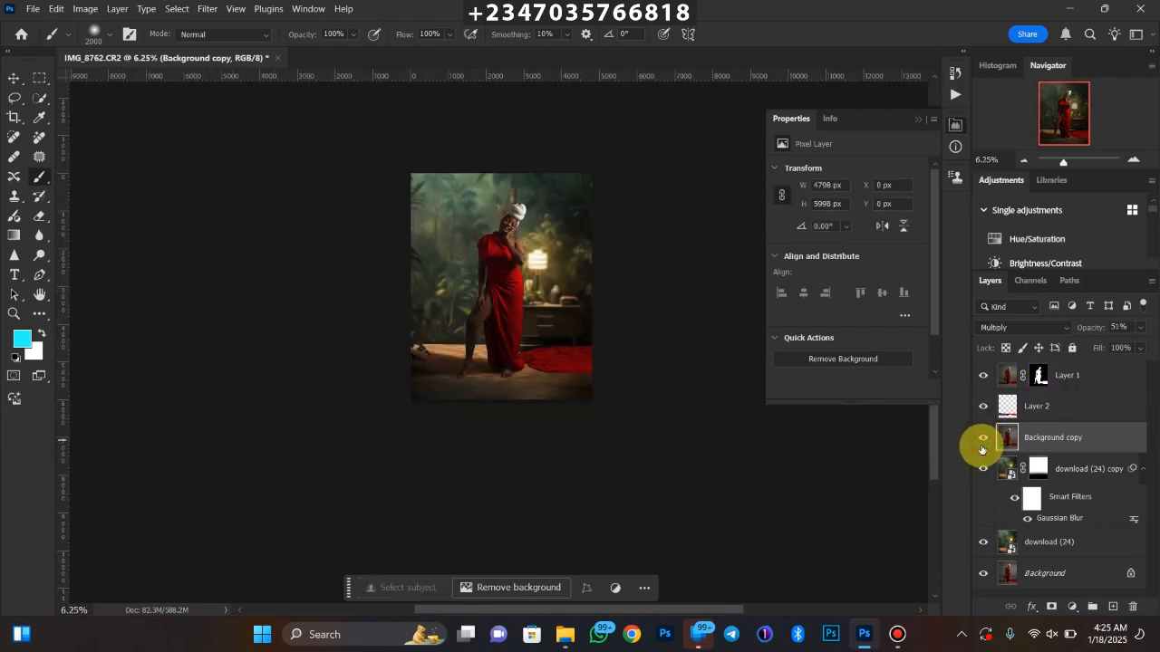
Examine the cutout edges around the woman's lowered arm, hand and thigh at close range
key(ctrl+plus)
key(ctrl+plus)
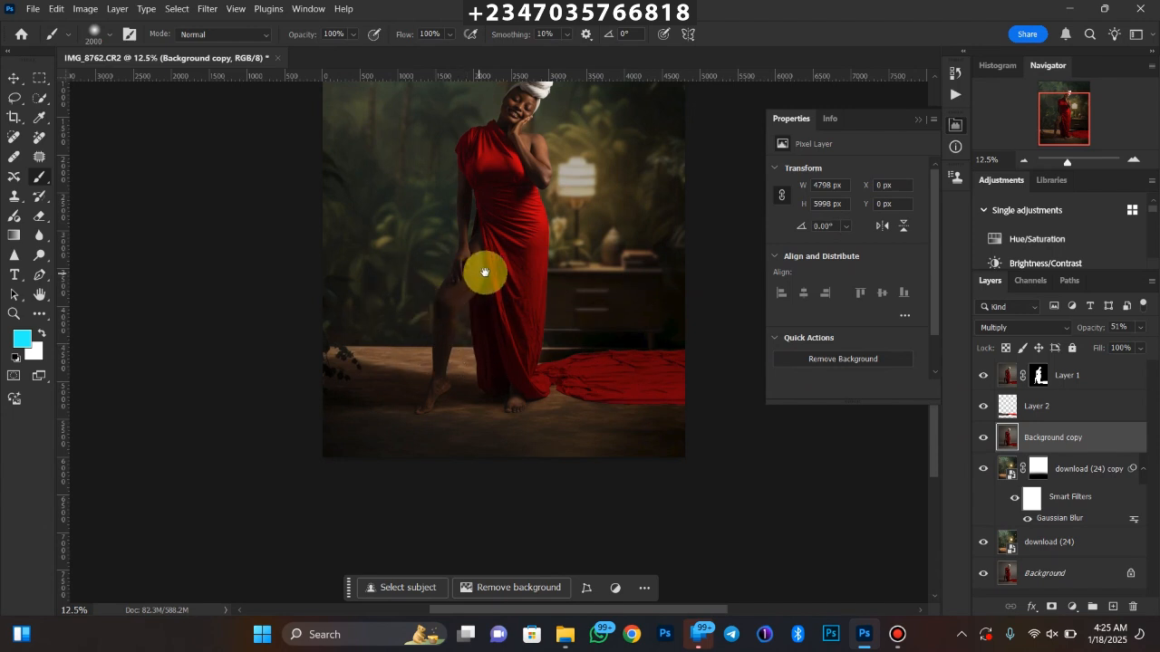
drag(482, 269, 510, 359)
key(ctrl+plus)
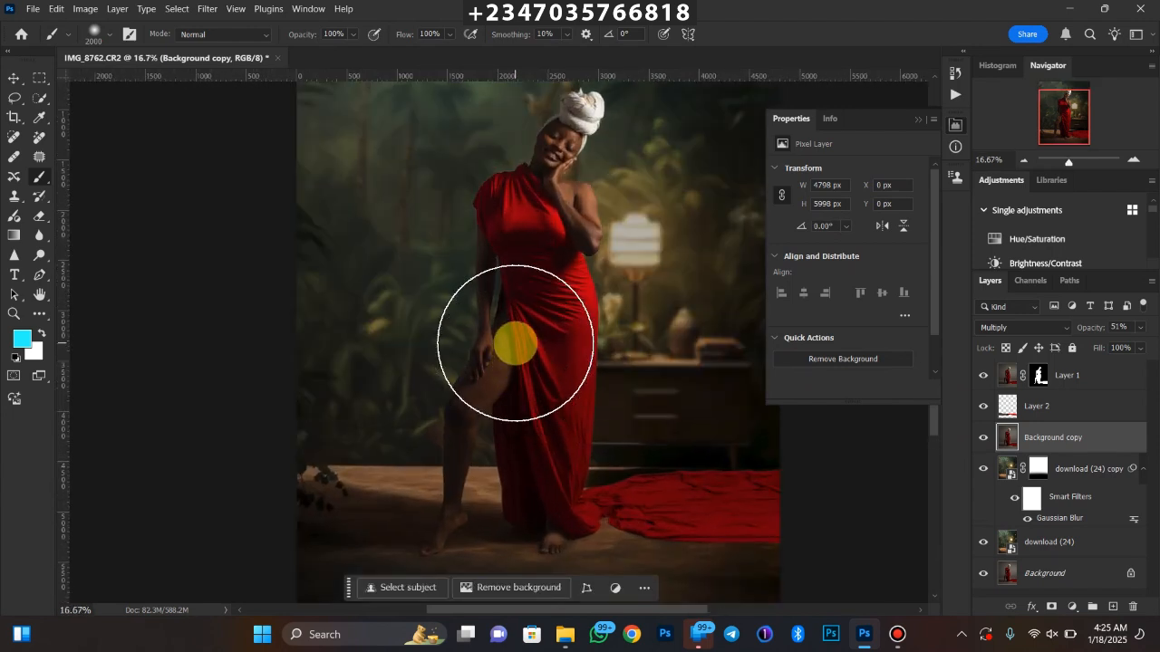
key(ctrl+plus)
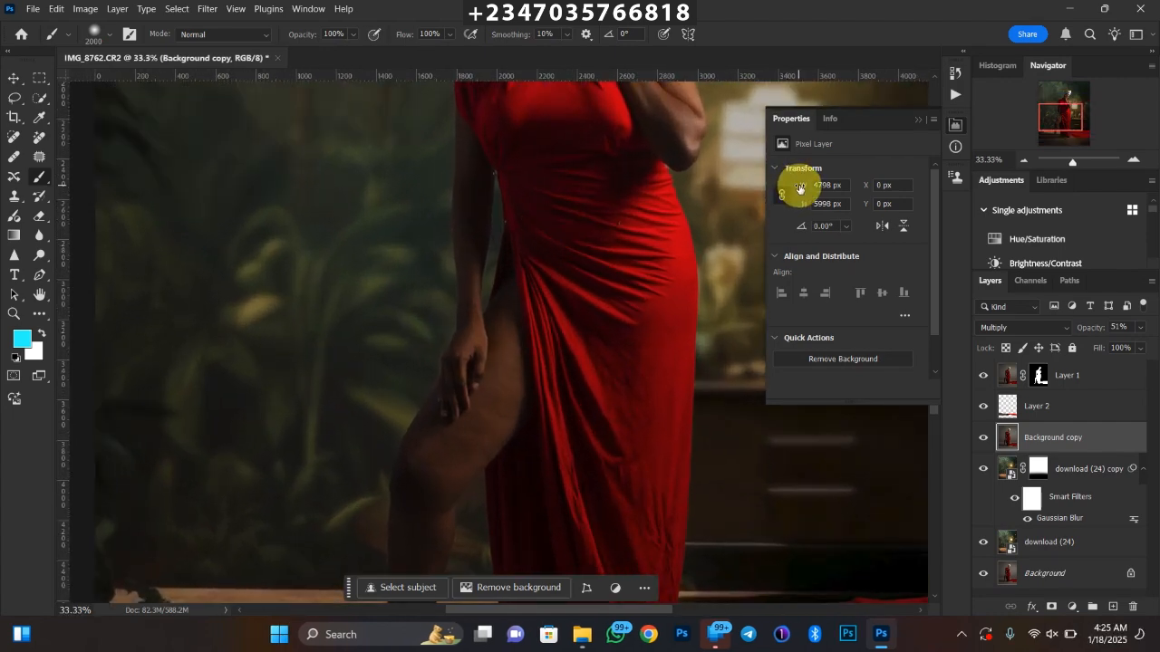
key(ctrl+minus)
key(ctrl+plus)
key(ctrl+plus)
key(ctrl+plus)
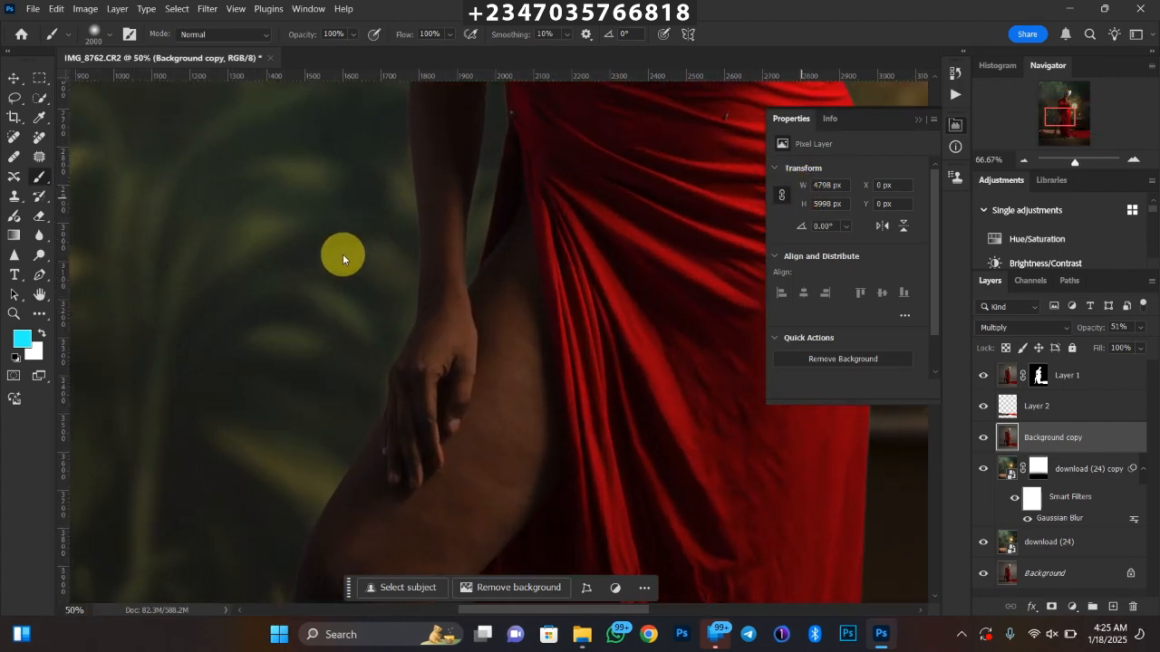
key(ctrl+plus)
key(ctrl+plus)
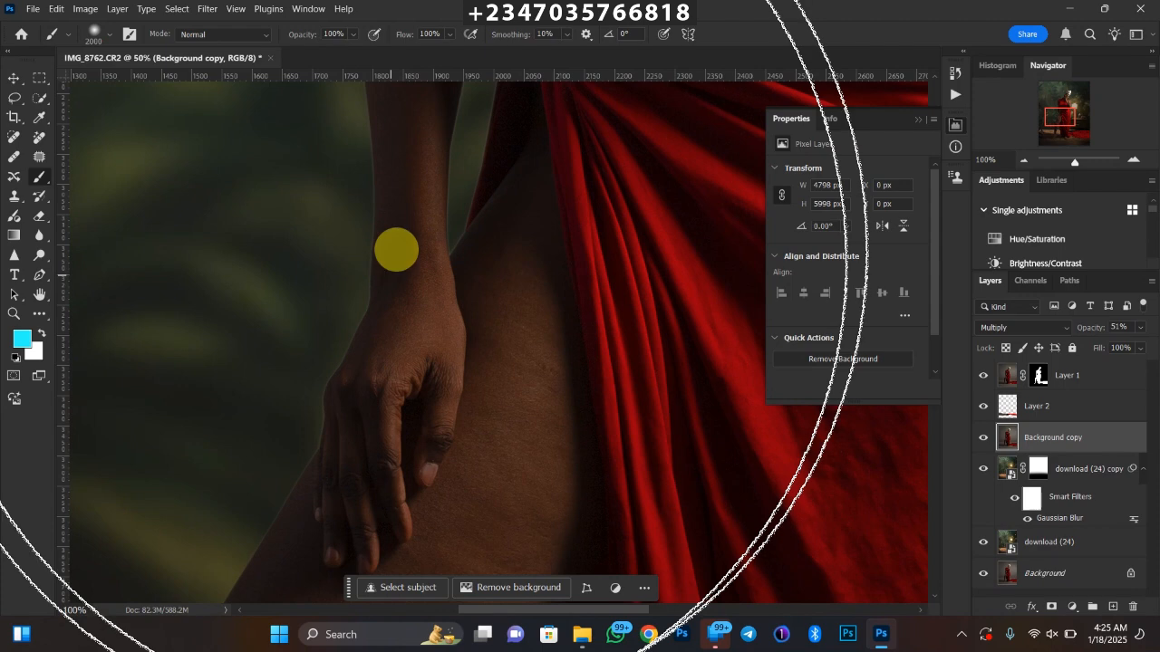
Apply Color Decontaminate matting at 84% to the masked woman on Layer 1
key(v)
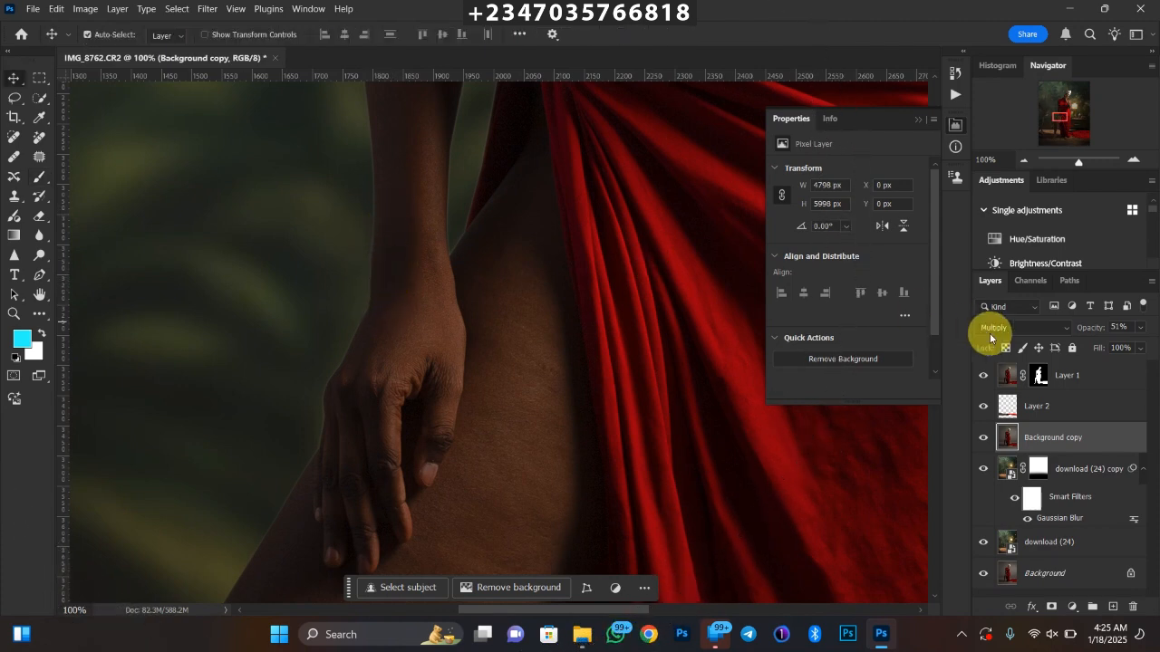
click(1002, 376)
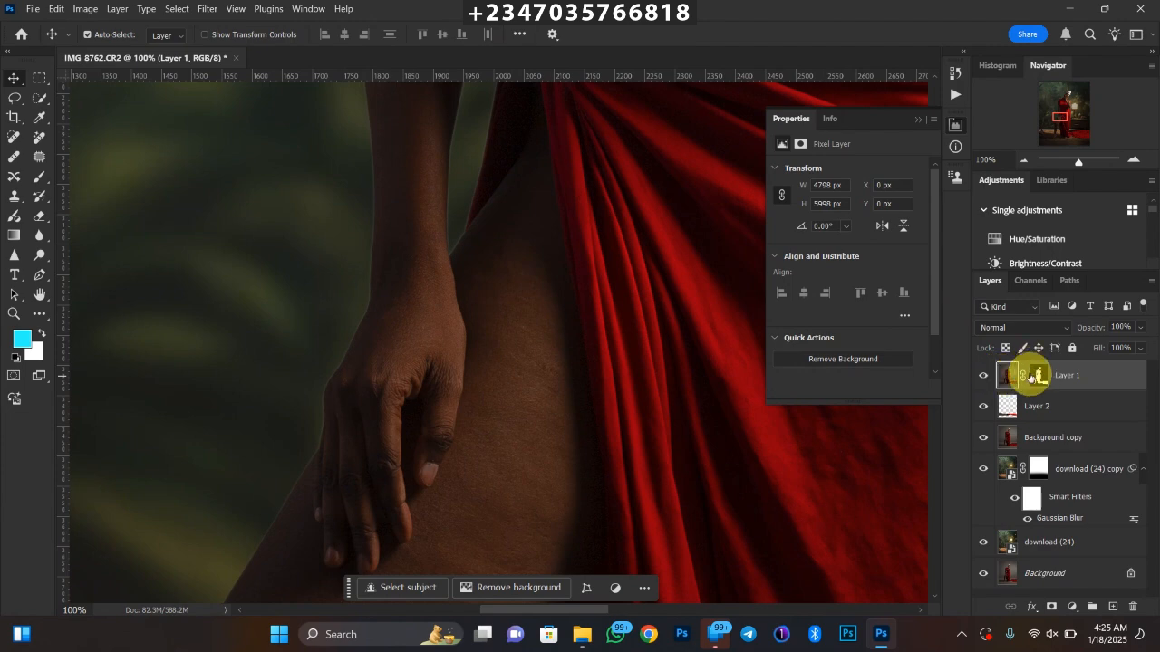
click(117, 9)
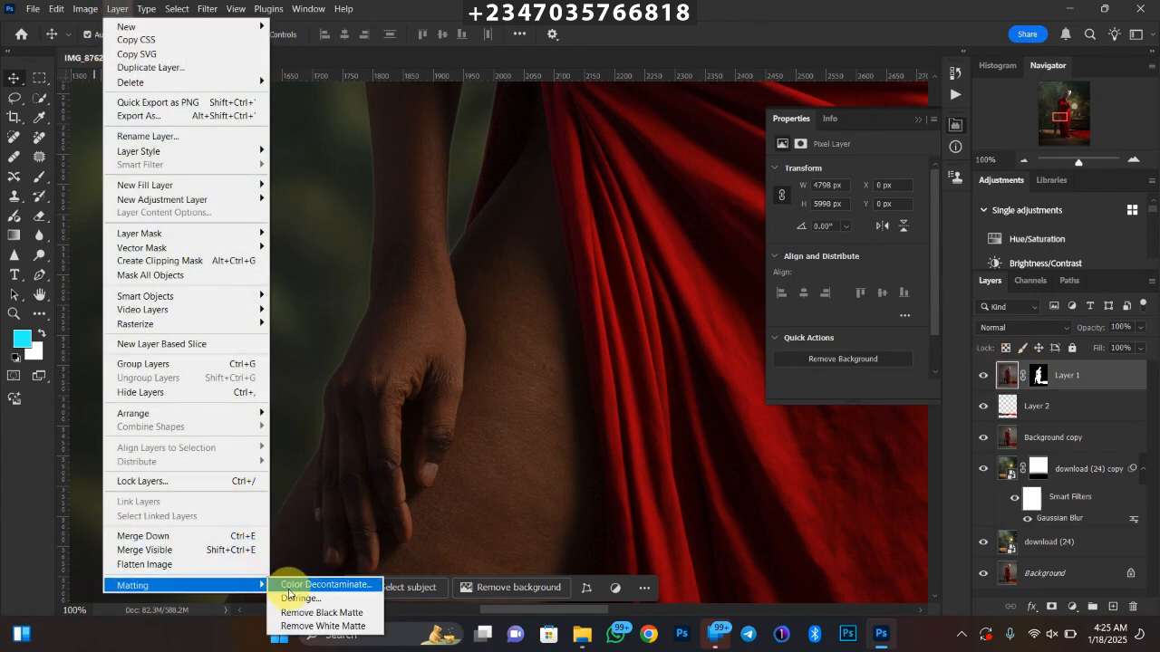
click(288, 587)
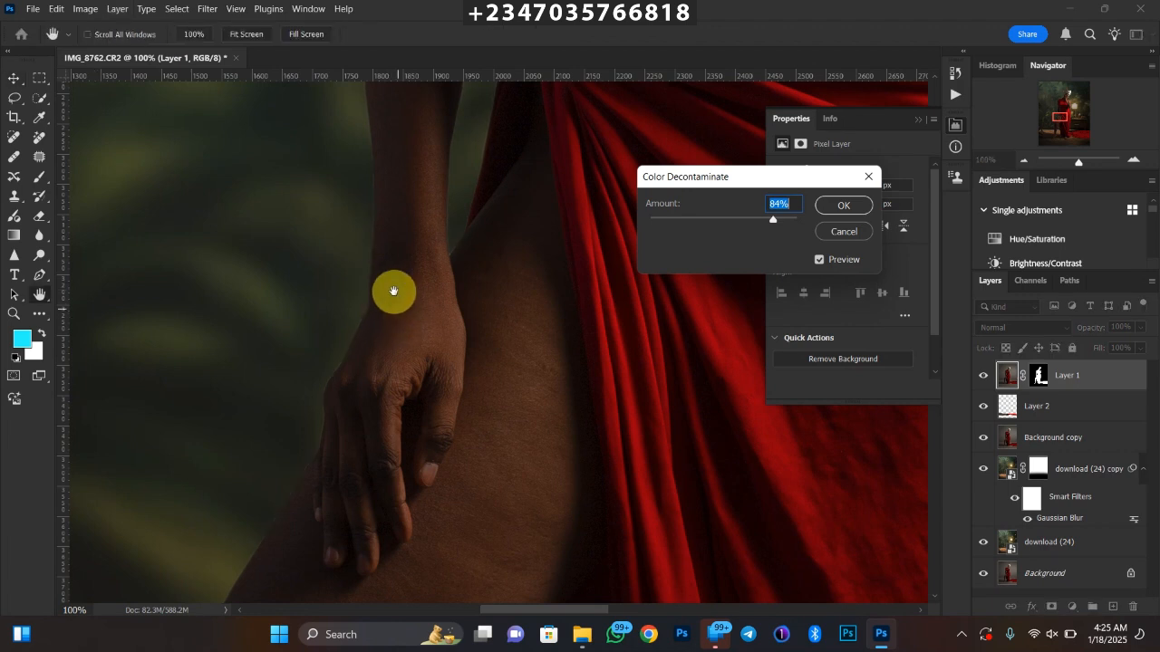
click(845, 208)
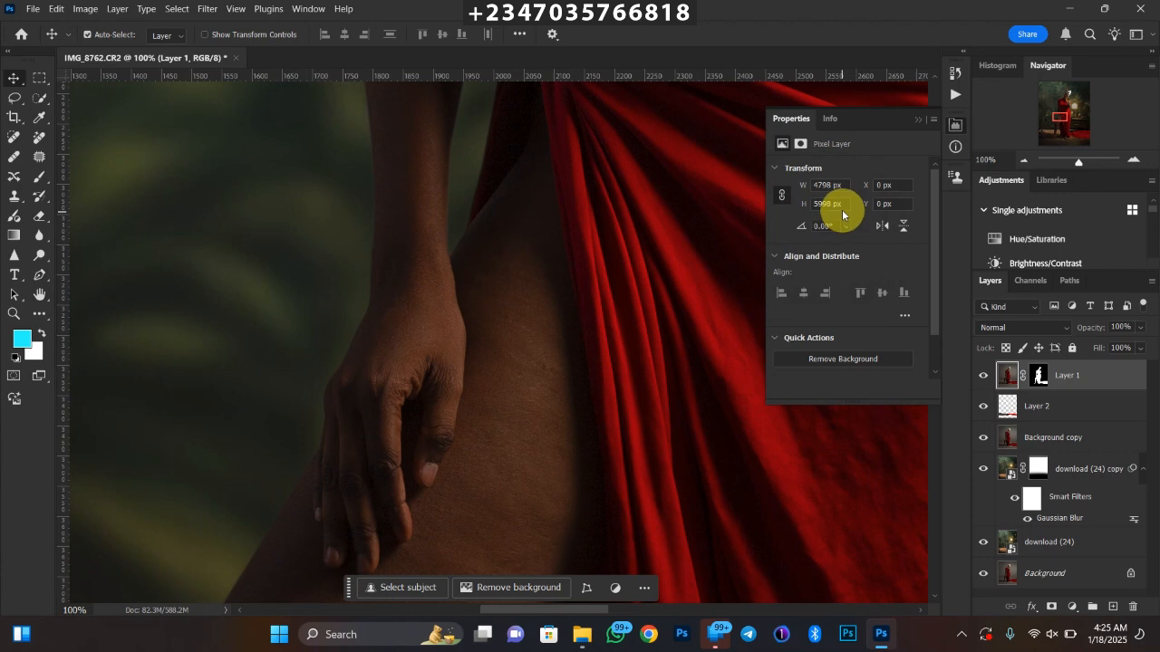
key(ctrl+minus)
key(ctrl+minus)
key(ctrl+minus)
key(ctrl+minus)
key(ctrl+minus)
key(ctrl+minus)
key(ctrl+minus)
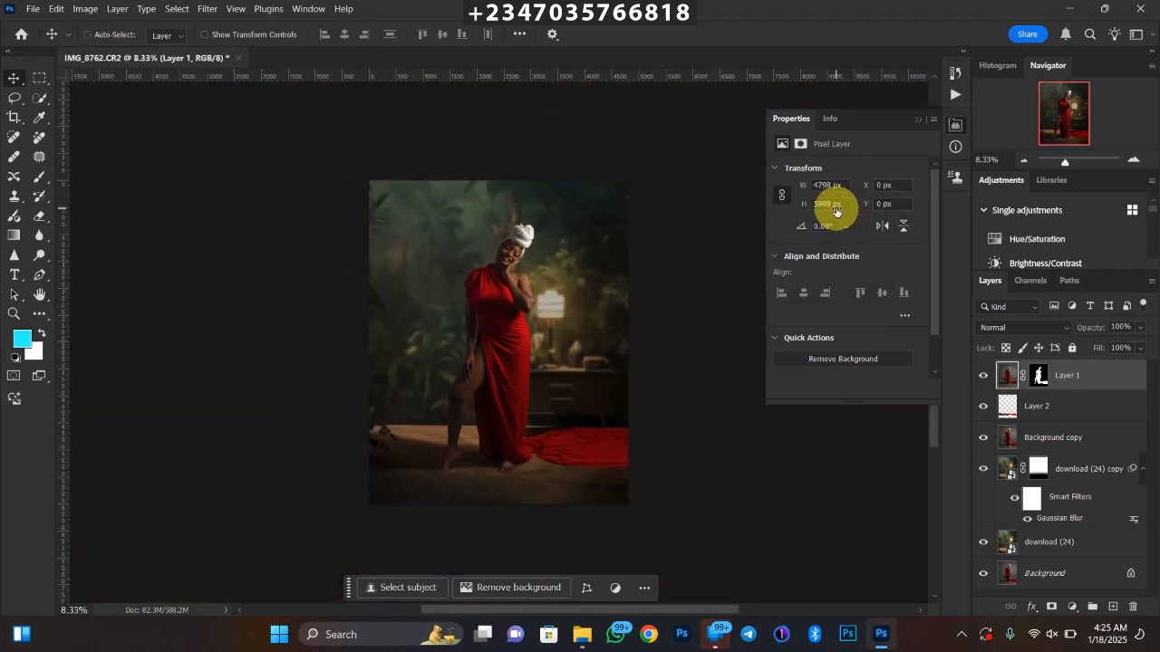
key(ctrl+plus)
key(ctrl+minus)
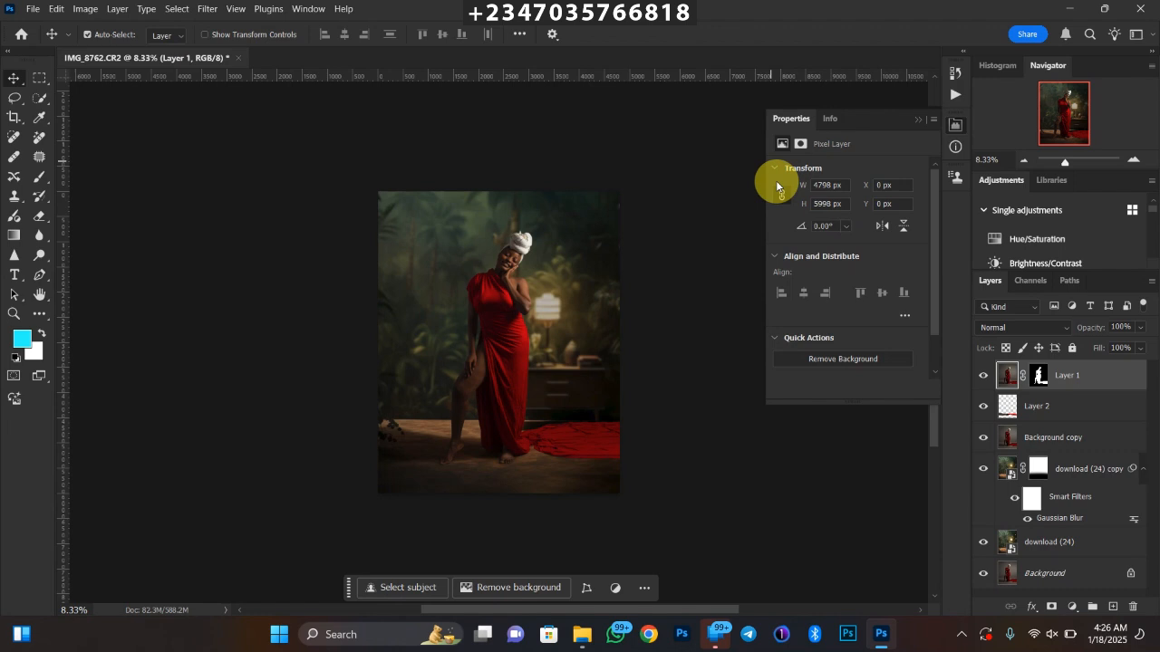
Add a Color Lookup adjustment layer above Layer 1 and start loading a custom 3D LUT file
click(1072, 606)
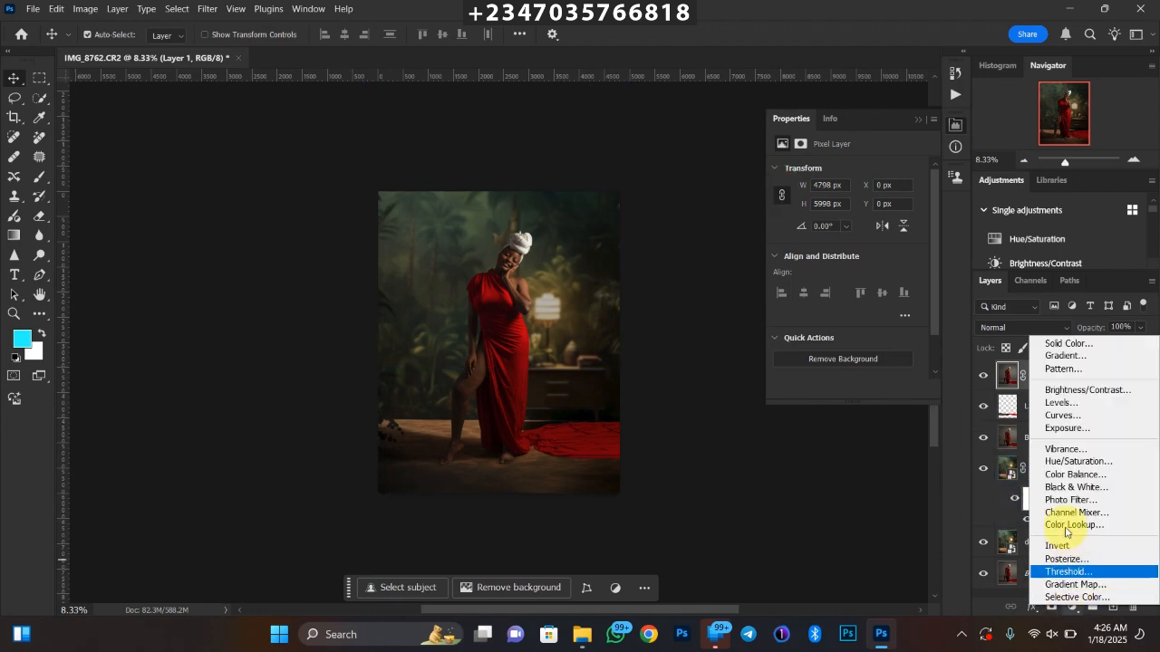
click(1068, 525)
click(865, 171)
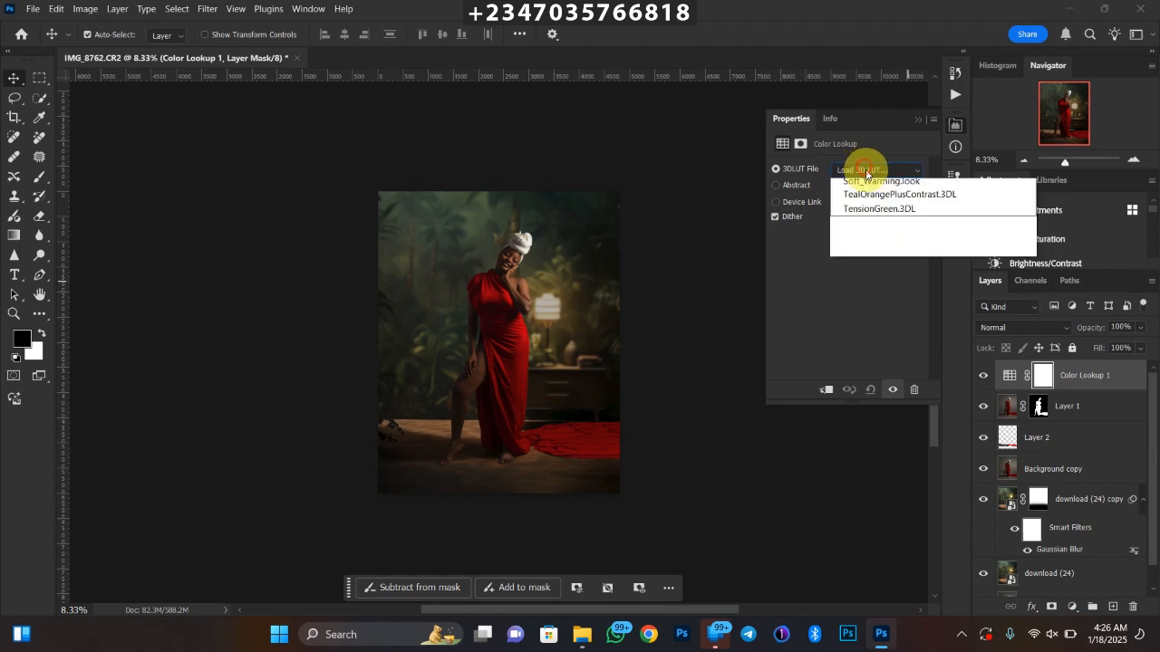
click(867, 185)
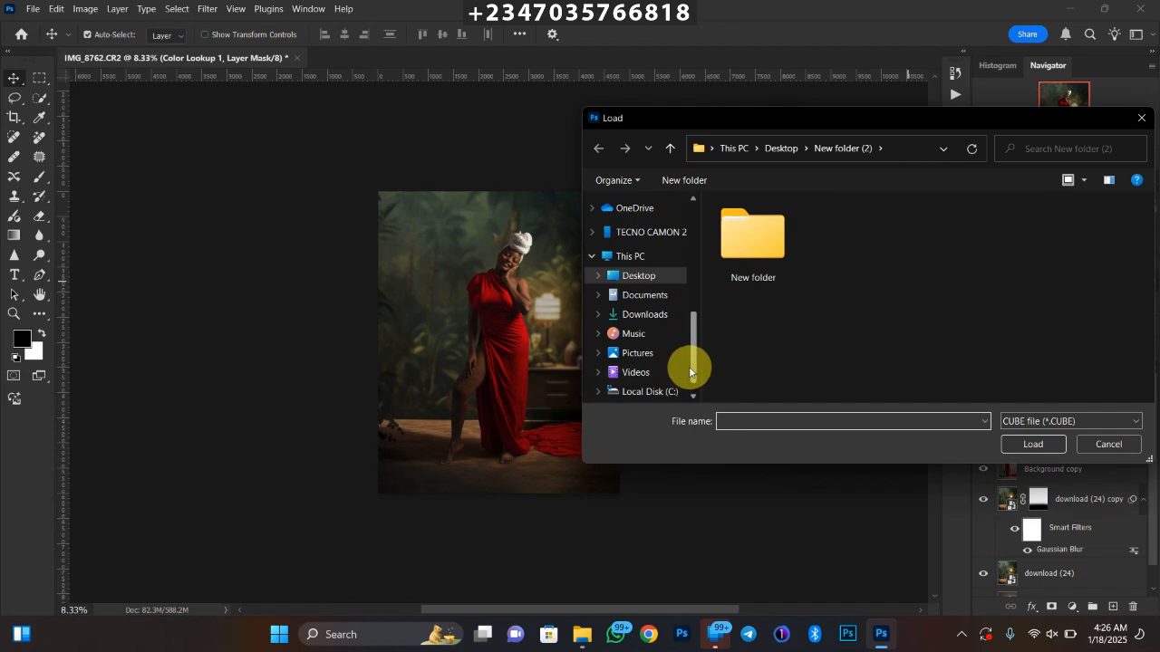
Browse to the 3DLUTs folder inside Presets of Adobe Photoshop 2020, under Program Files on Local Disk (C:)
scroll(689, 368, down, 1)
click(637, 367)
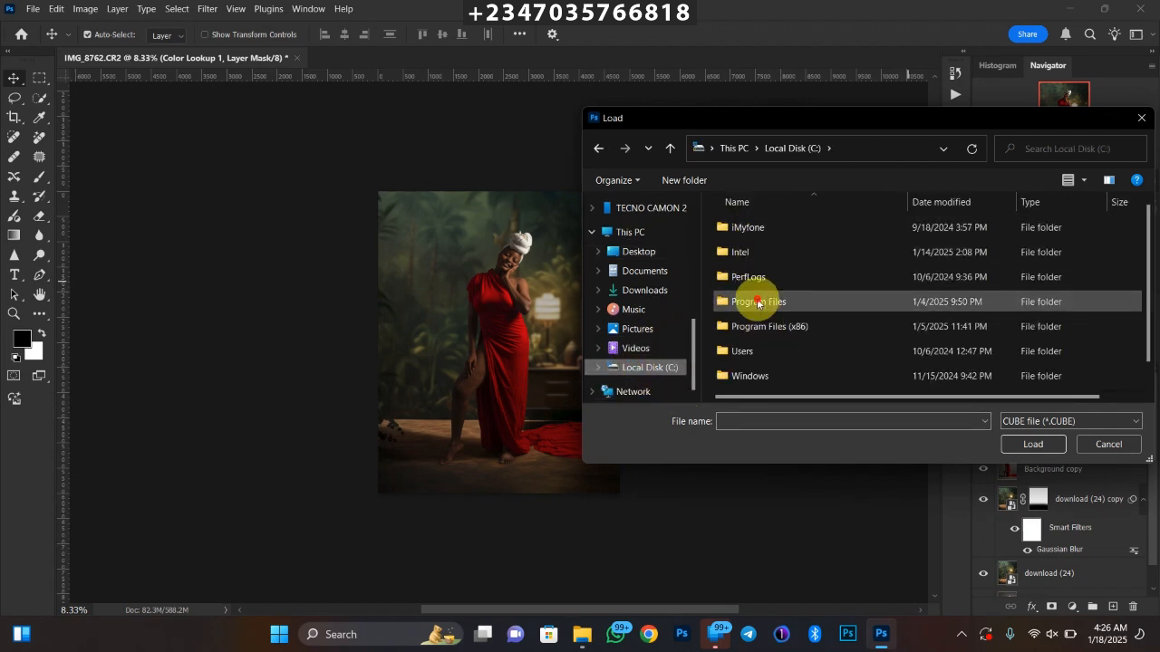
double_click(761, 301)
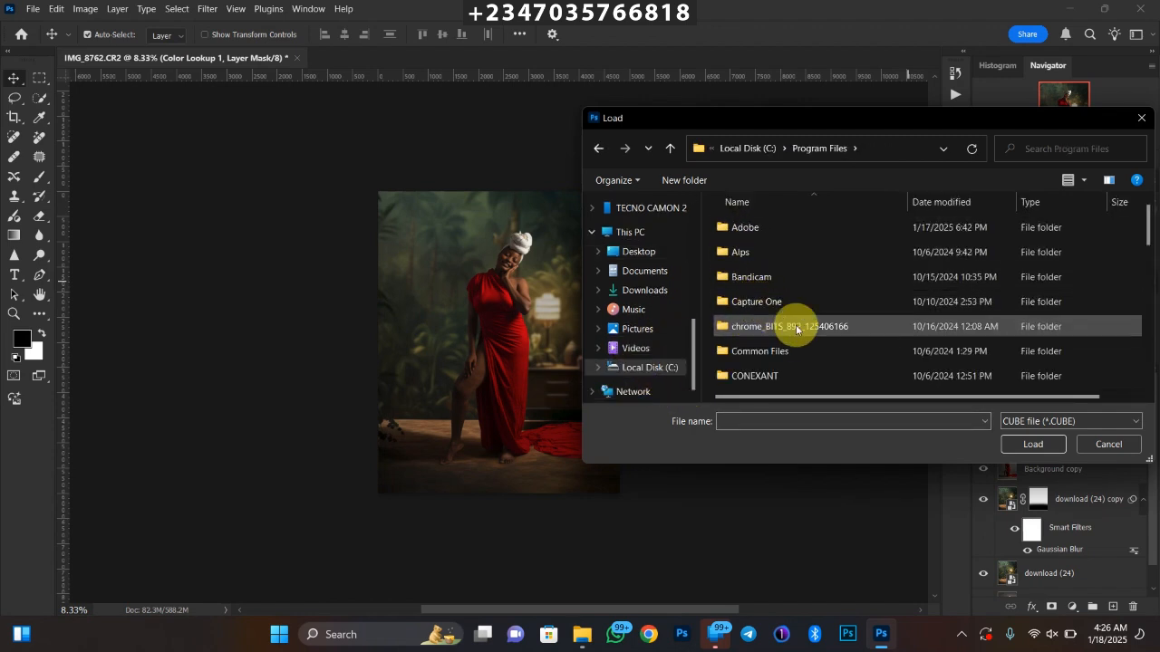
double_click(747, 234)
click(775, 286)
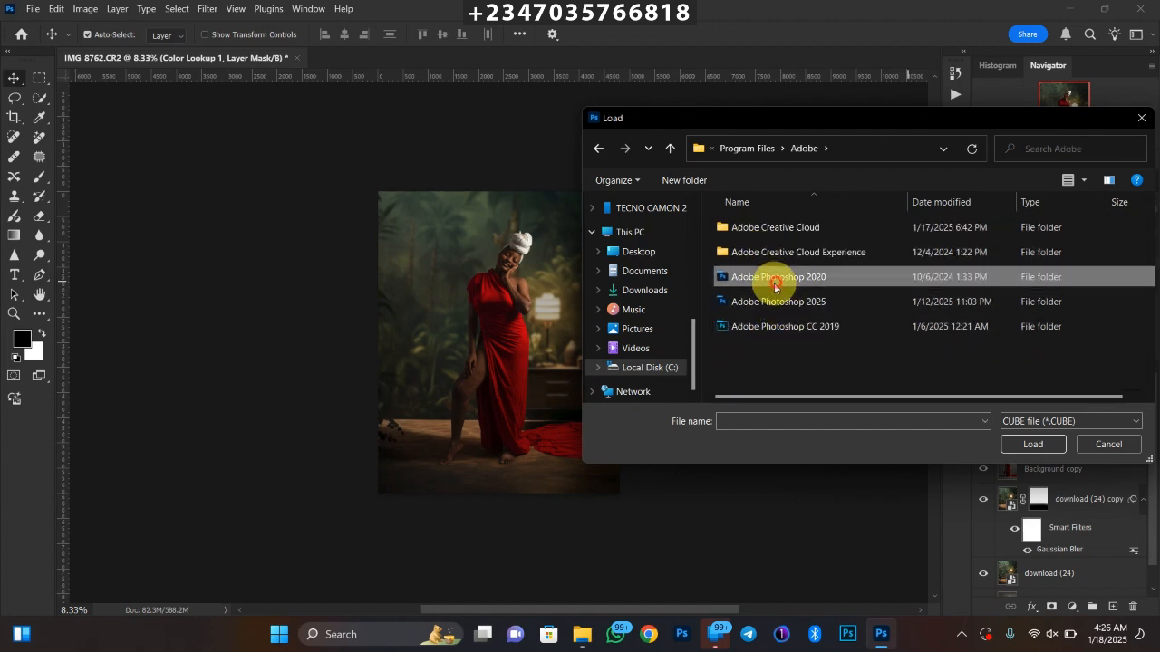
double_click(776, 288)
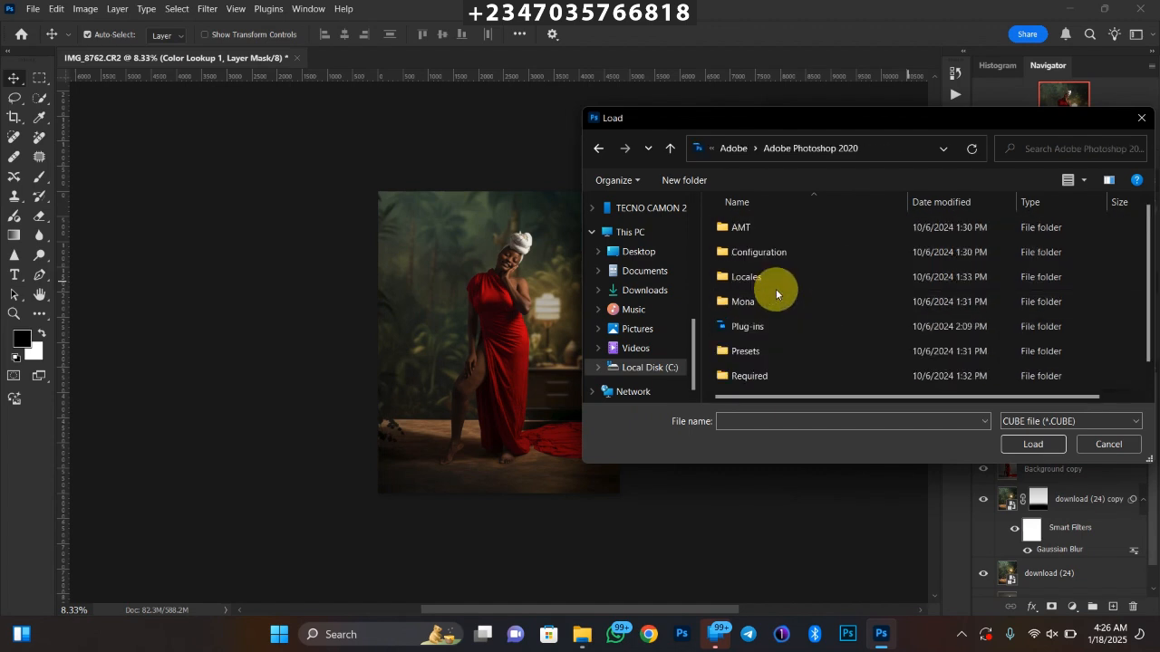
double_click(752, 347)
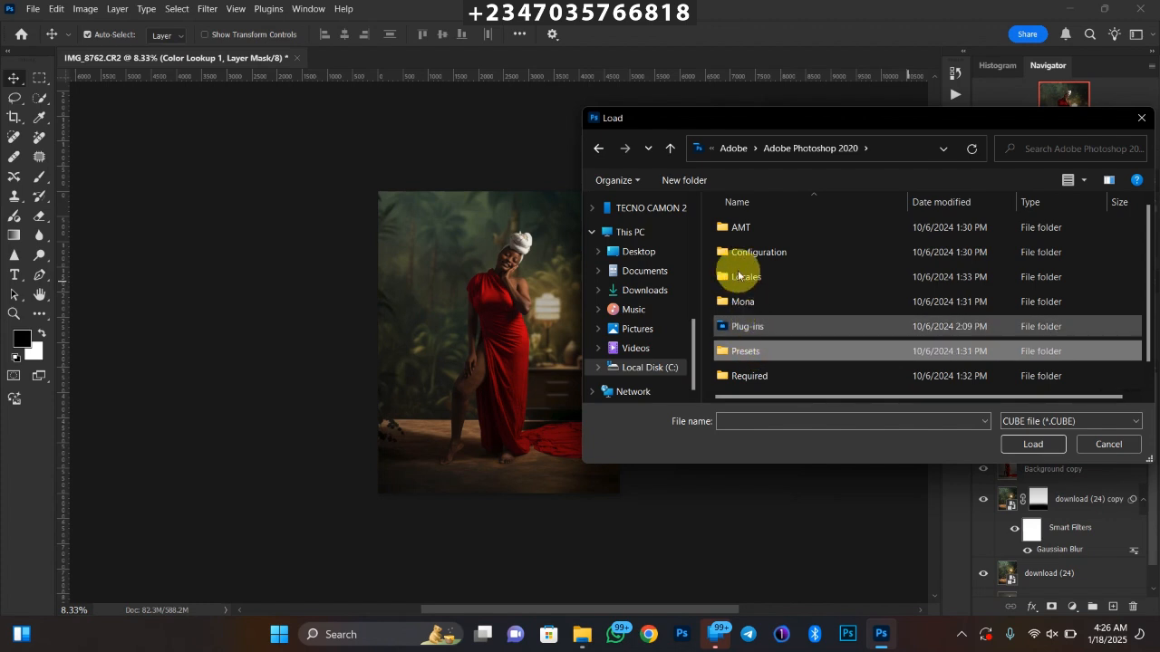
double_click(745, 255)
Load mela chocolate.CUBE as the 3D LUT of the Color Lookup 1 layer
click(779, 308)
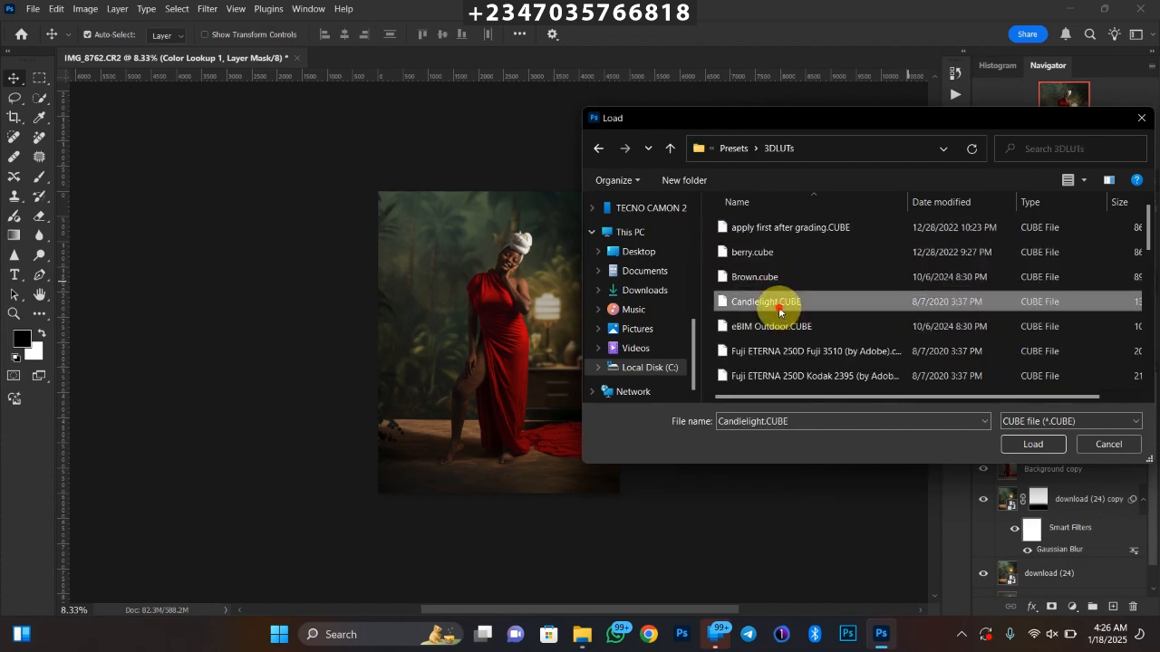
key(m)
click(771, 304)
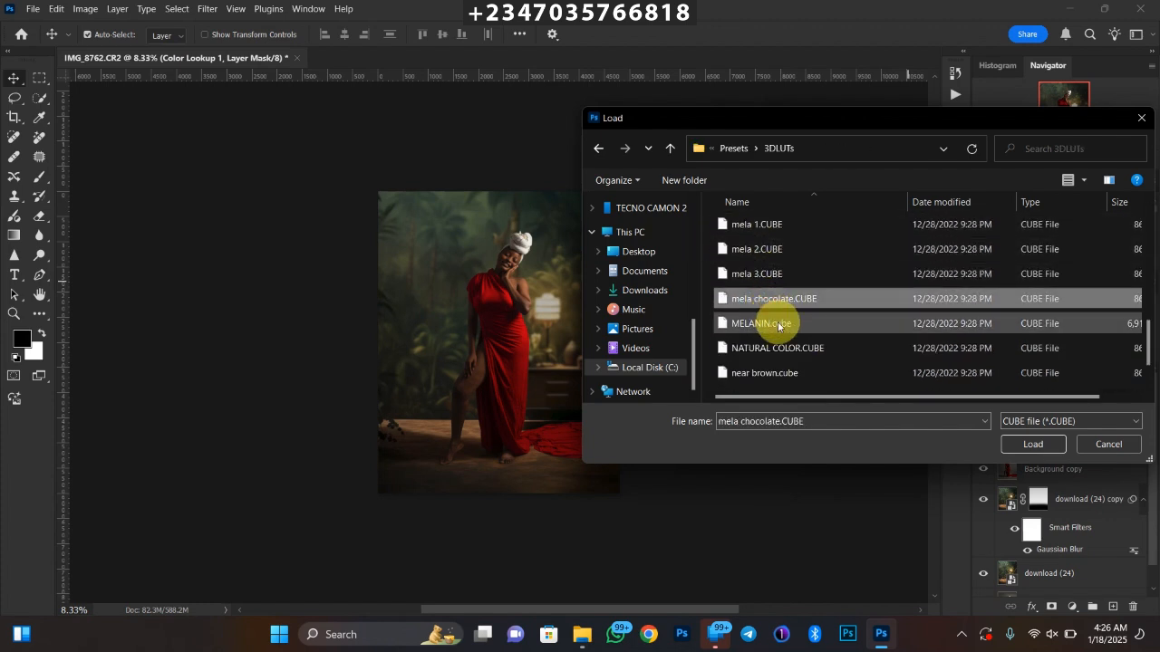
key(Return)
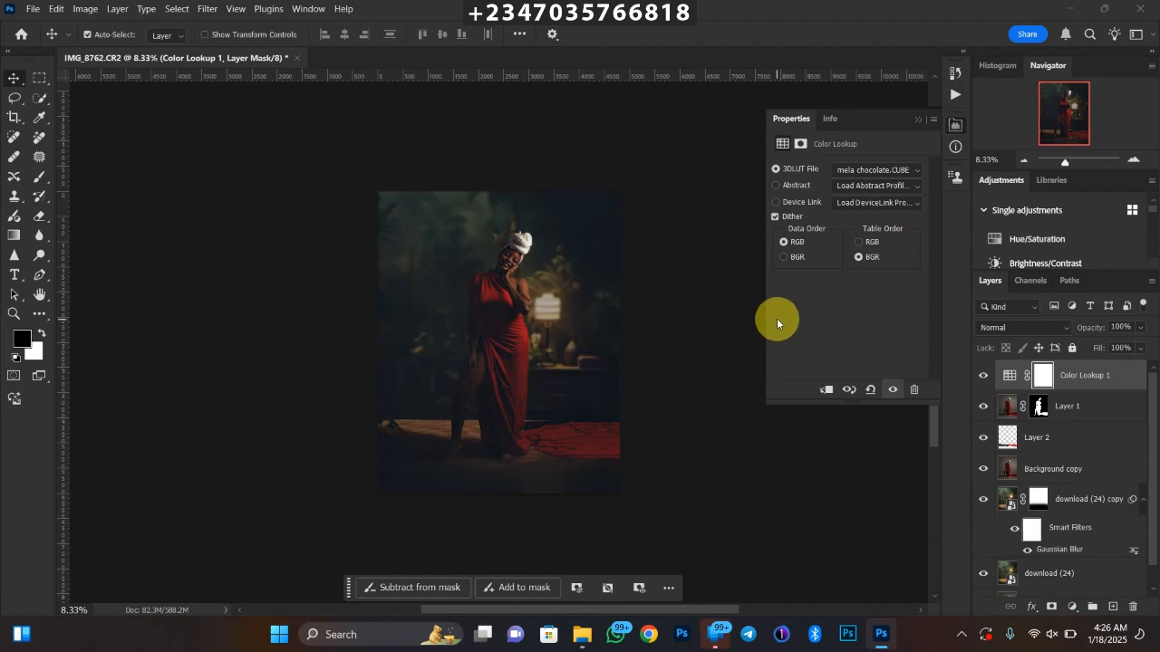
key(ctrl+plus)
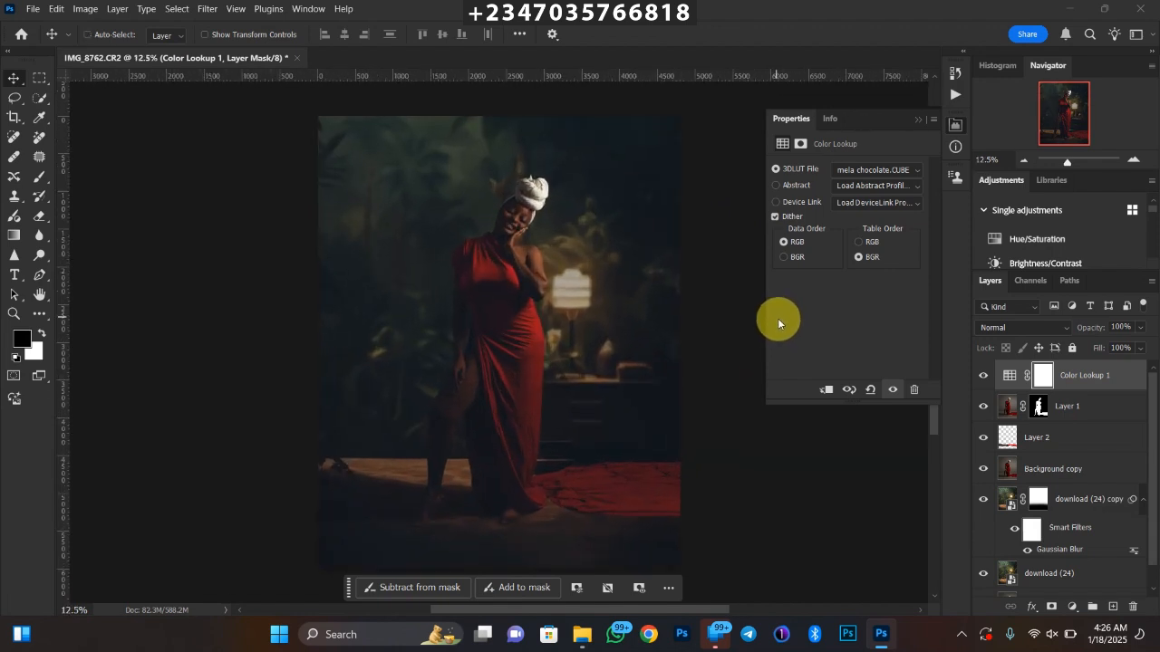
key(ctrl+minus)
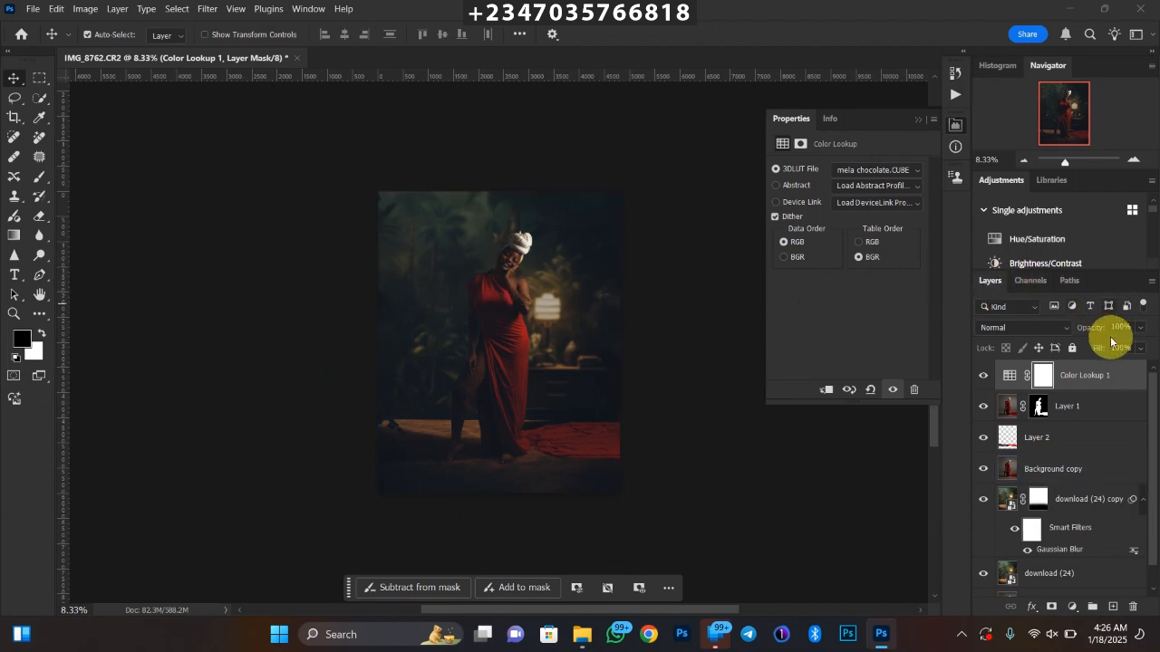
Set the Color Lookup 1 layer to 54% opacity and compare the image with it hidden and shown
click(1140, 331)
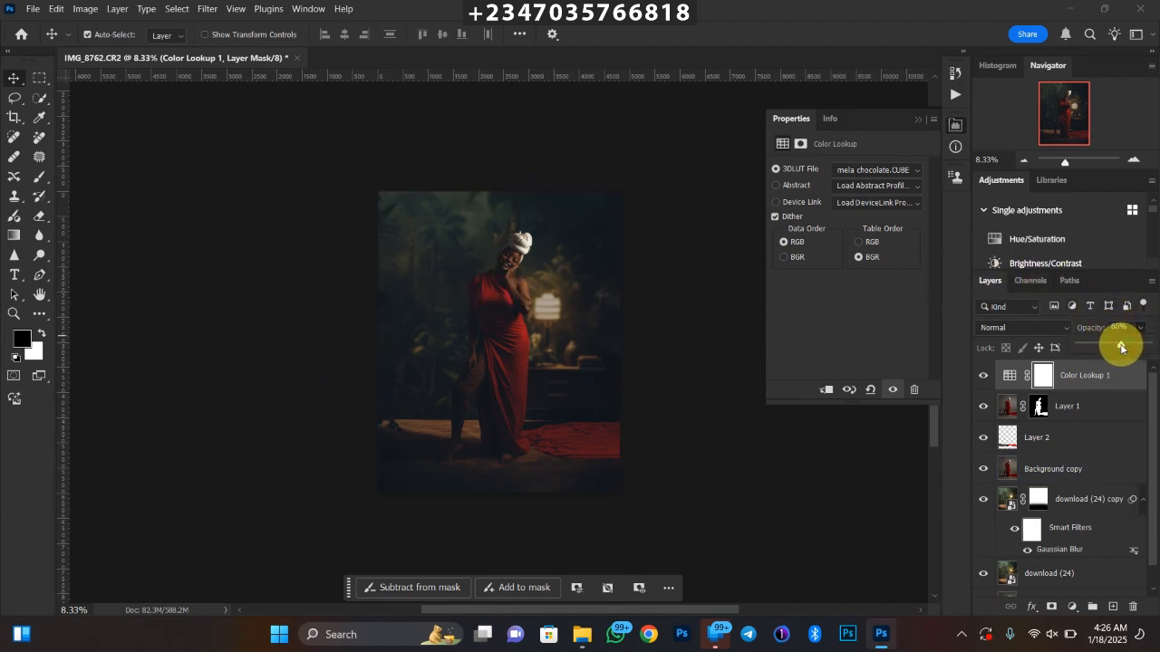
click(1119, 351)
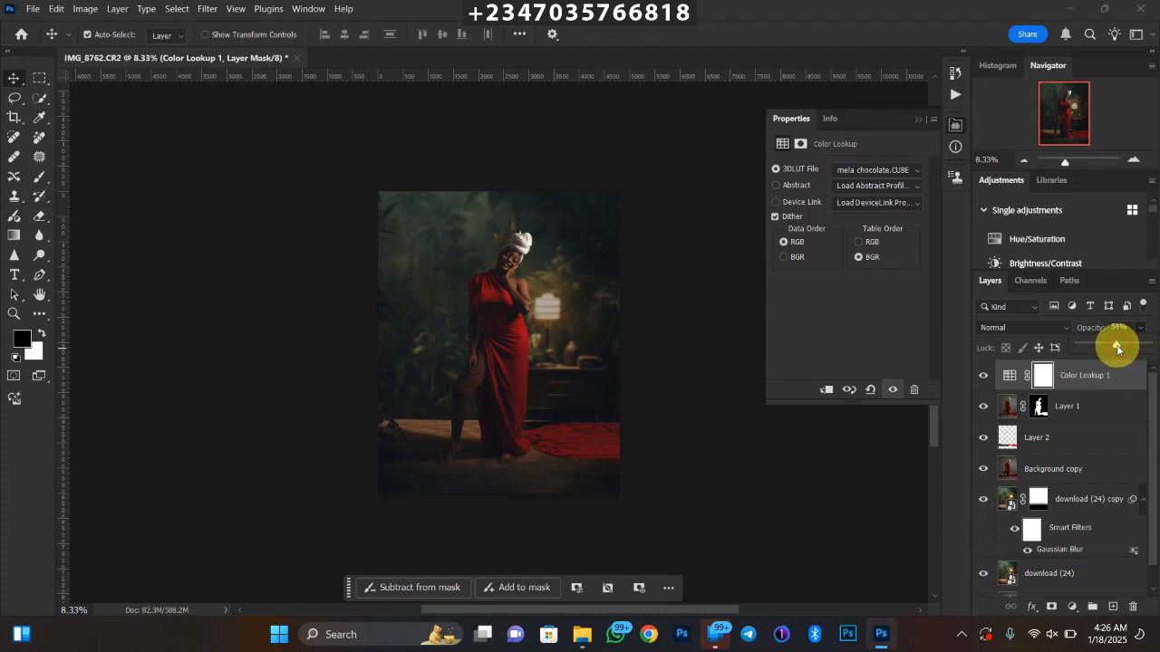
key(ctrl+plus)
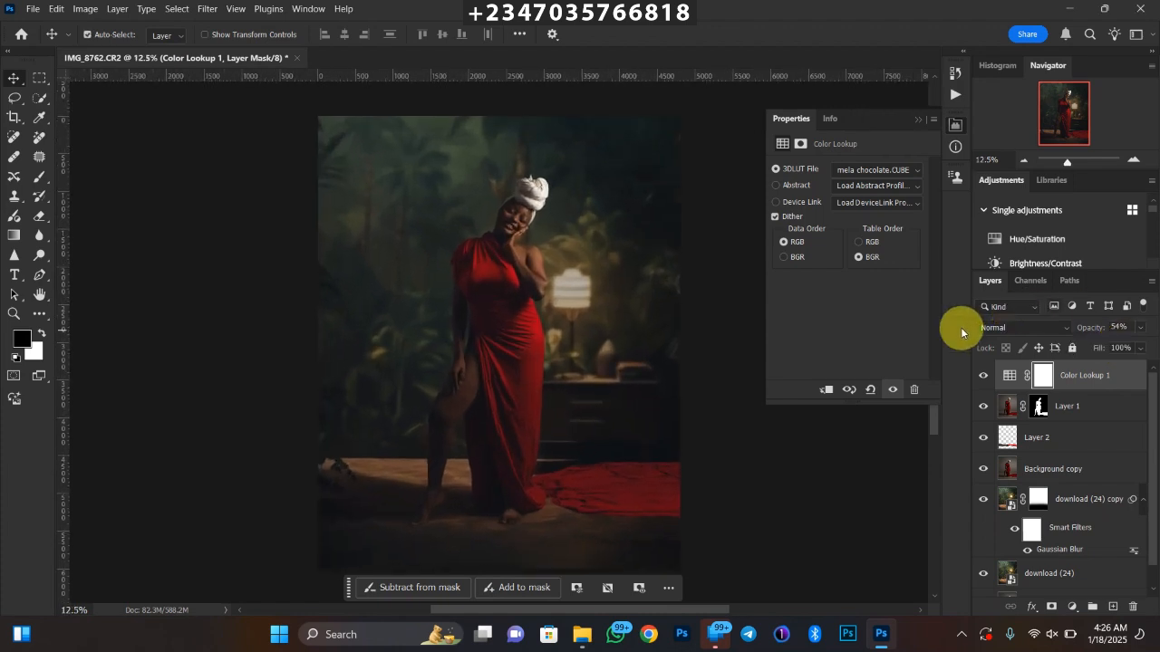
click(982, 378)
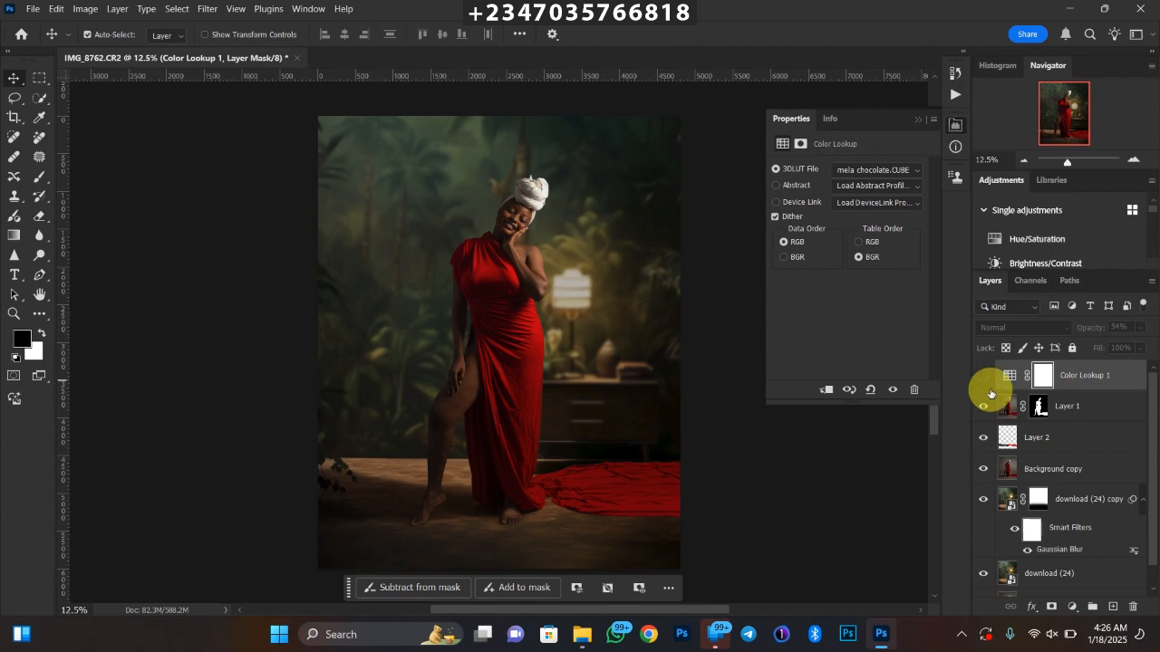
click(984, 380)
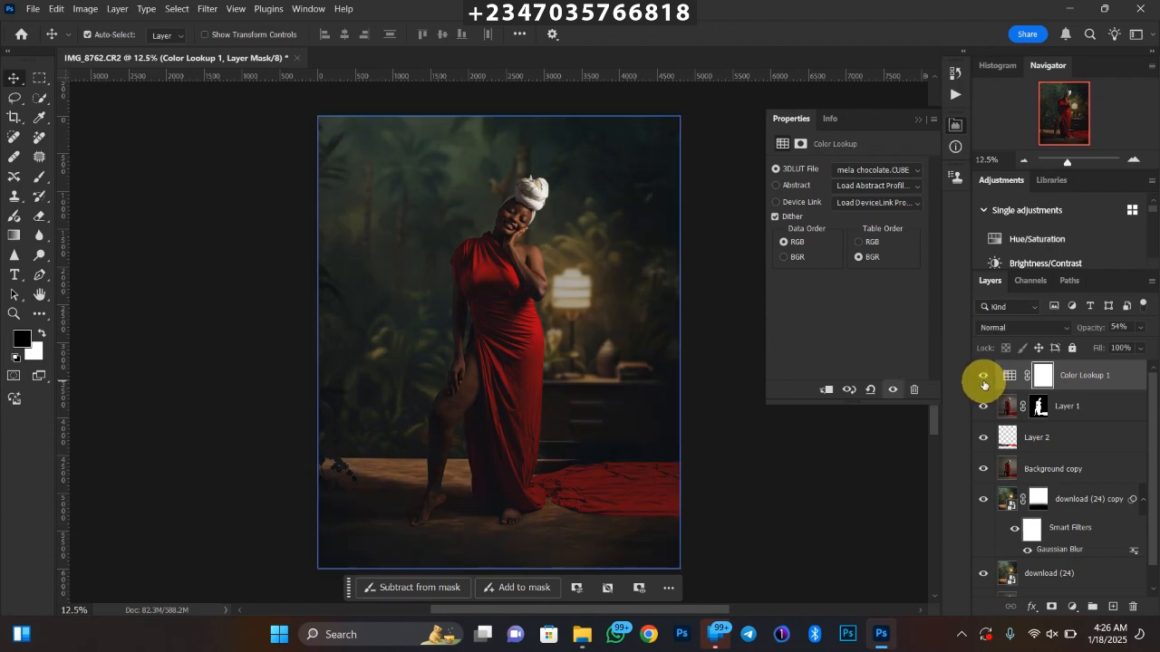
key(ctrl+minus)
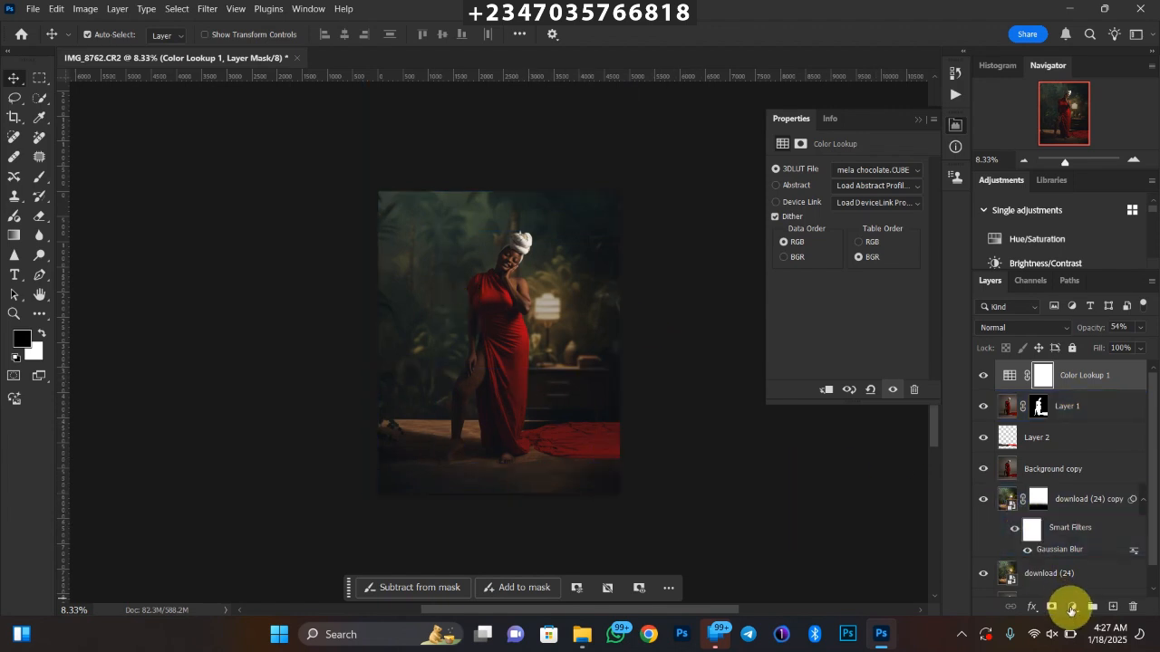
Add a second Color Lookup adjustment layer above the first and load near brown.cube as its 3D LUT
click(1070, 607)
click(1049, 526)
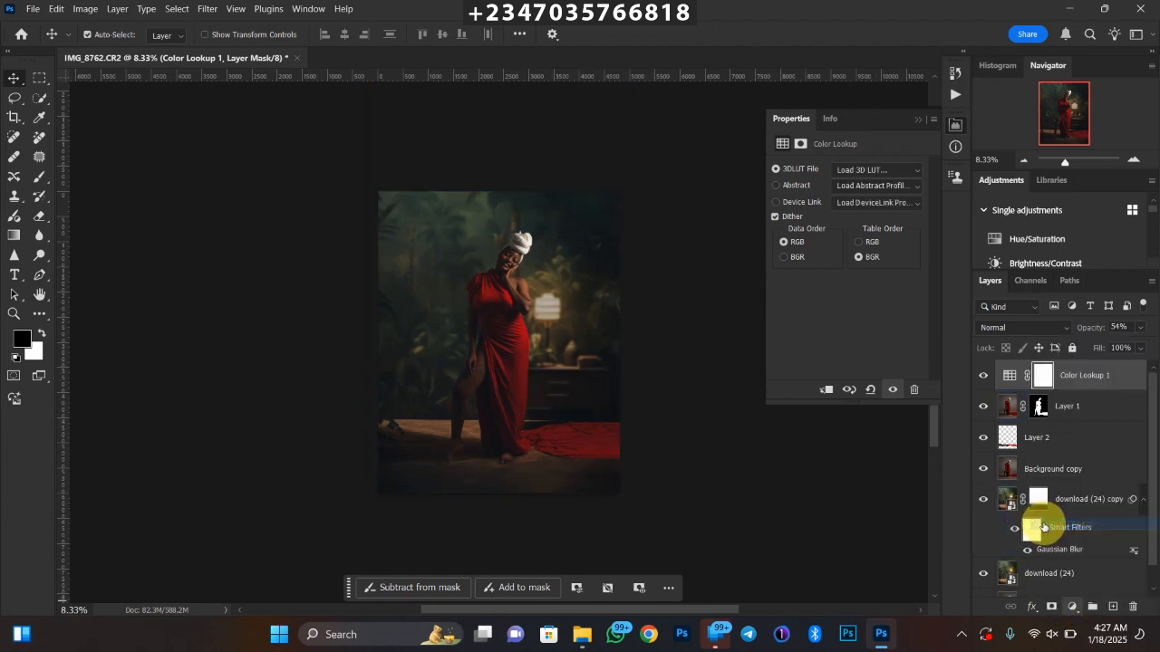
click(889, 172)
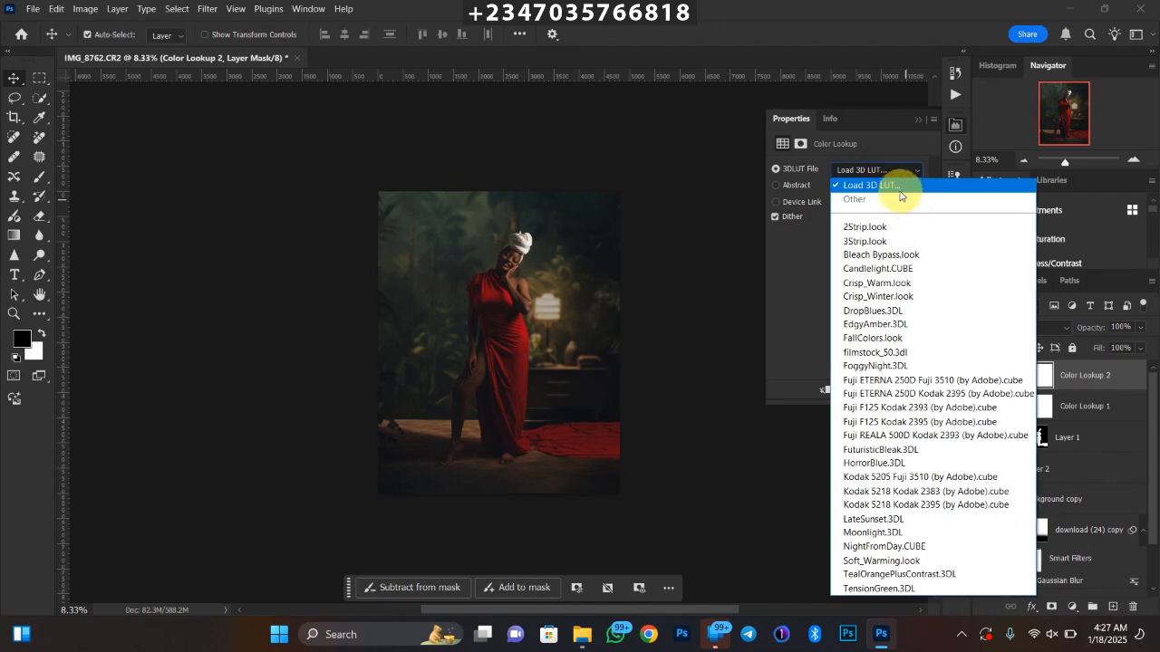
click(897, 187)
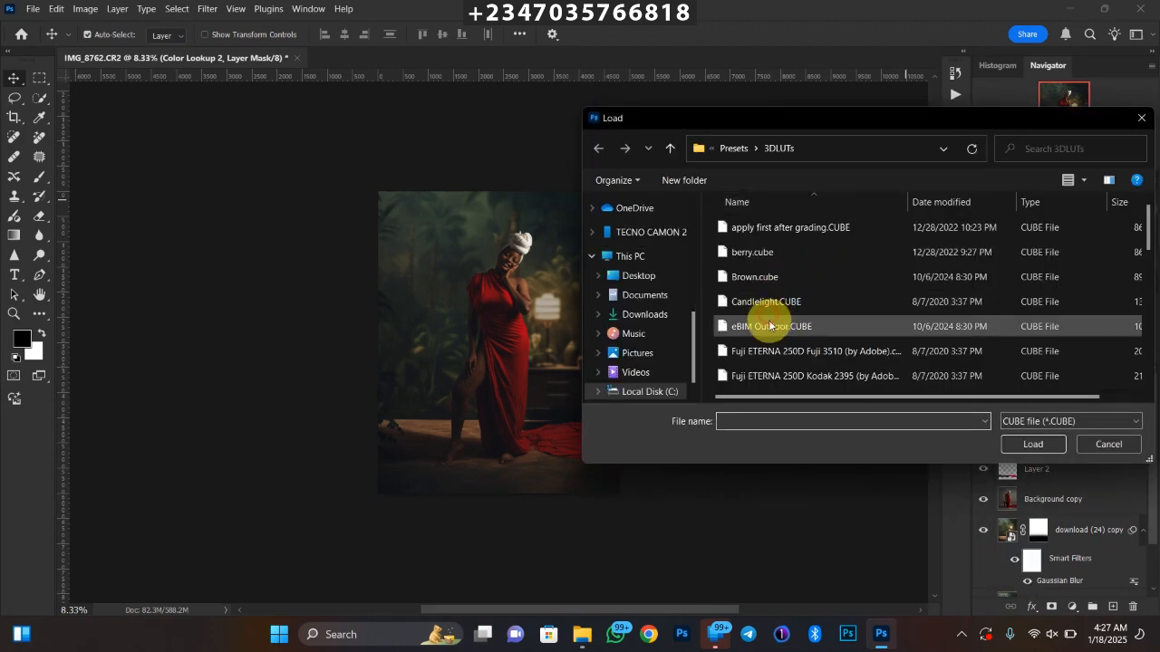
click(773, 326)
scroll(773, 327, down, 5)
click(770, 305)
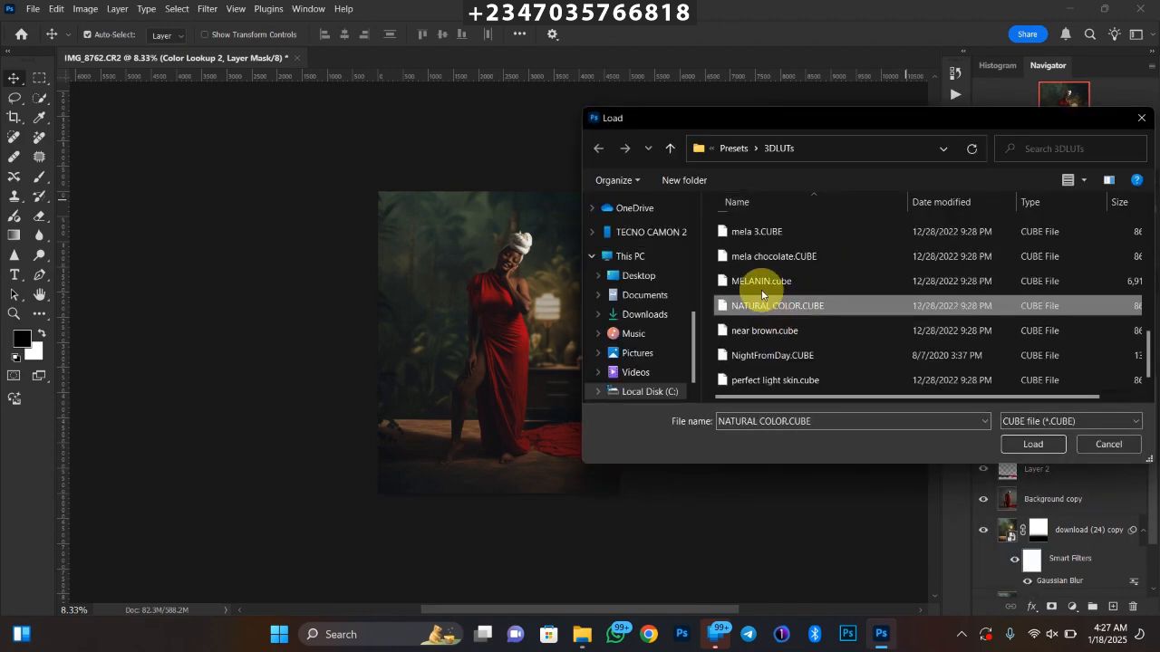
click(765, 331)
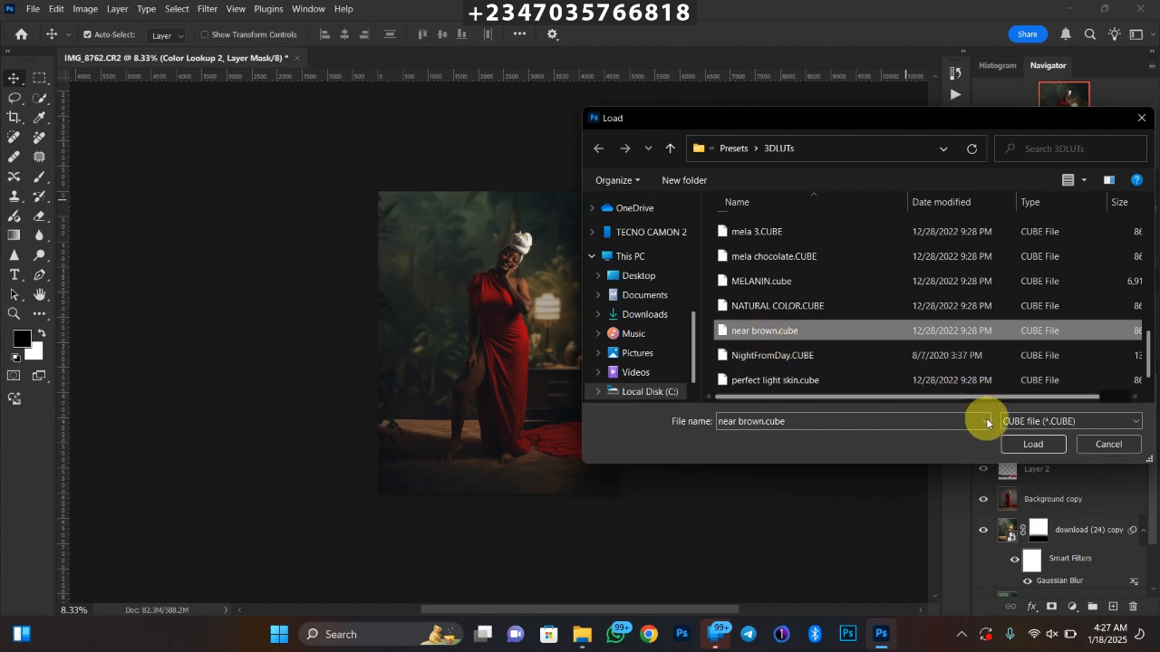
click(1011, 442)
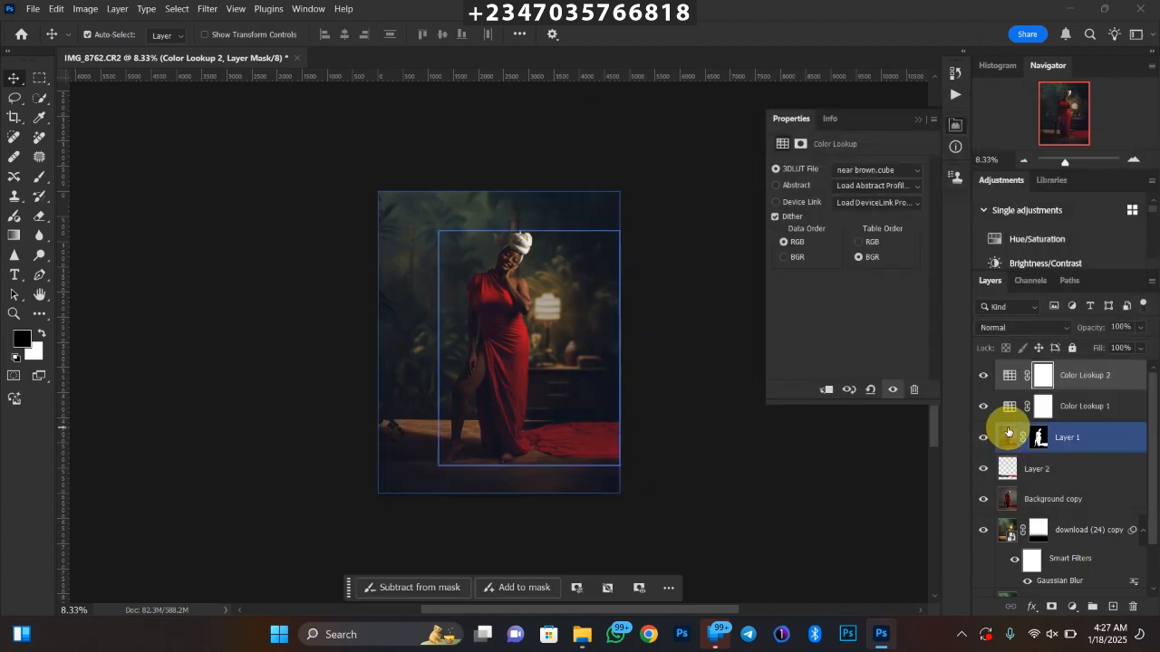
key(ctrl+equal)
key(ctrl+equal)
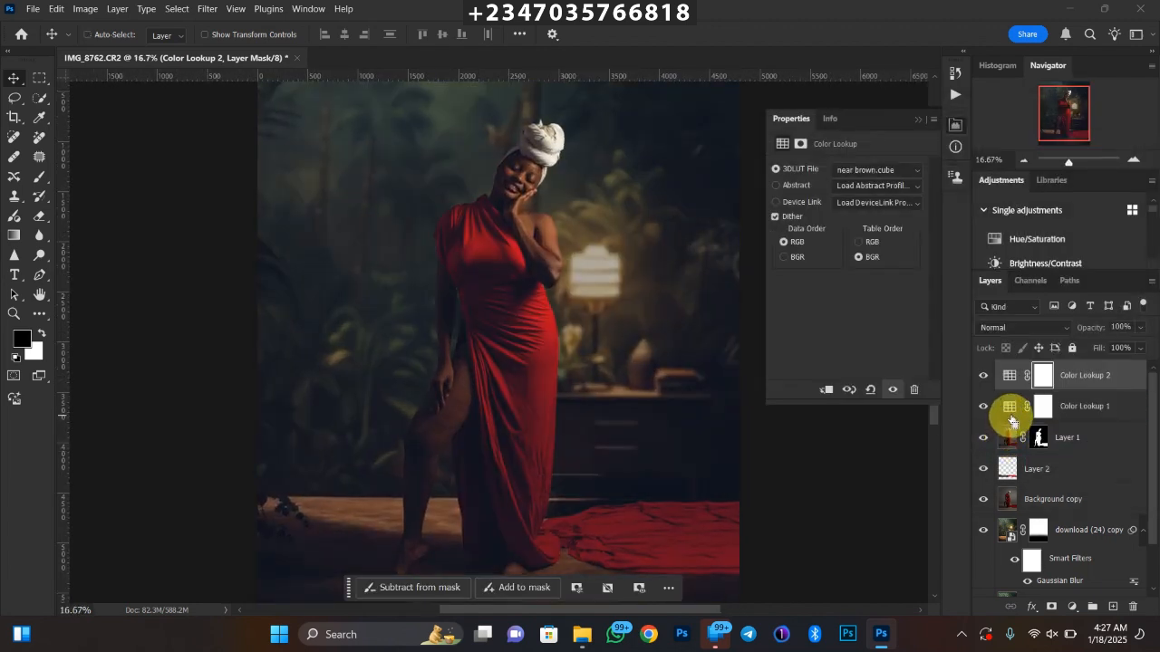
key(ctrl+minus)
key(ctrl+minus)
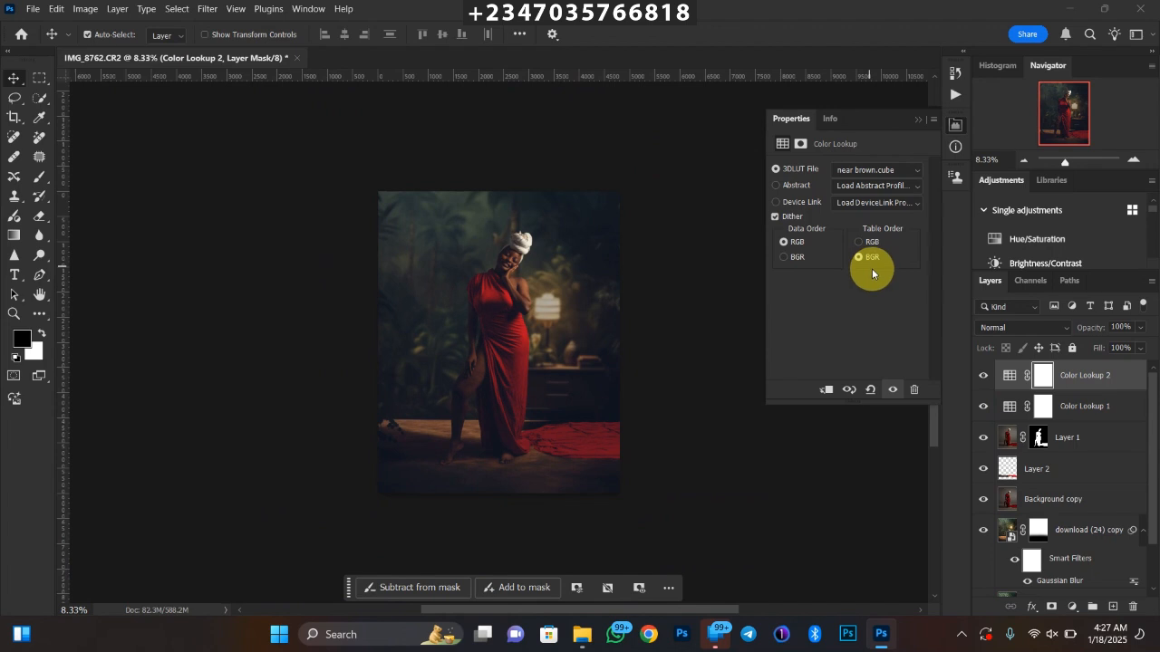